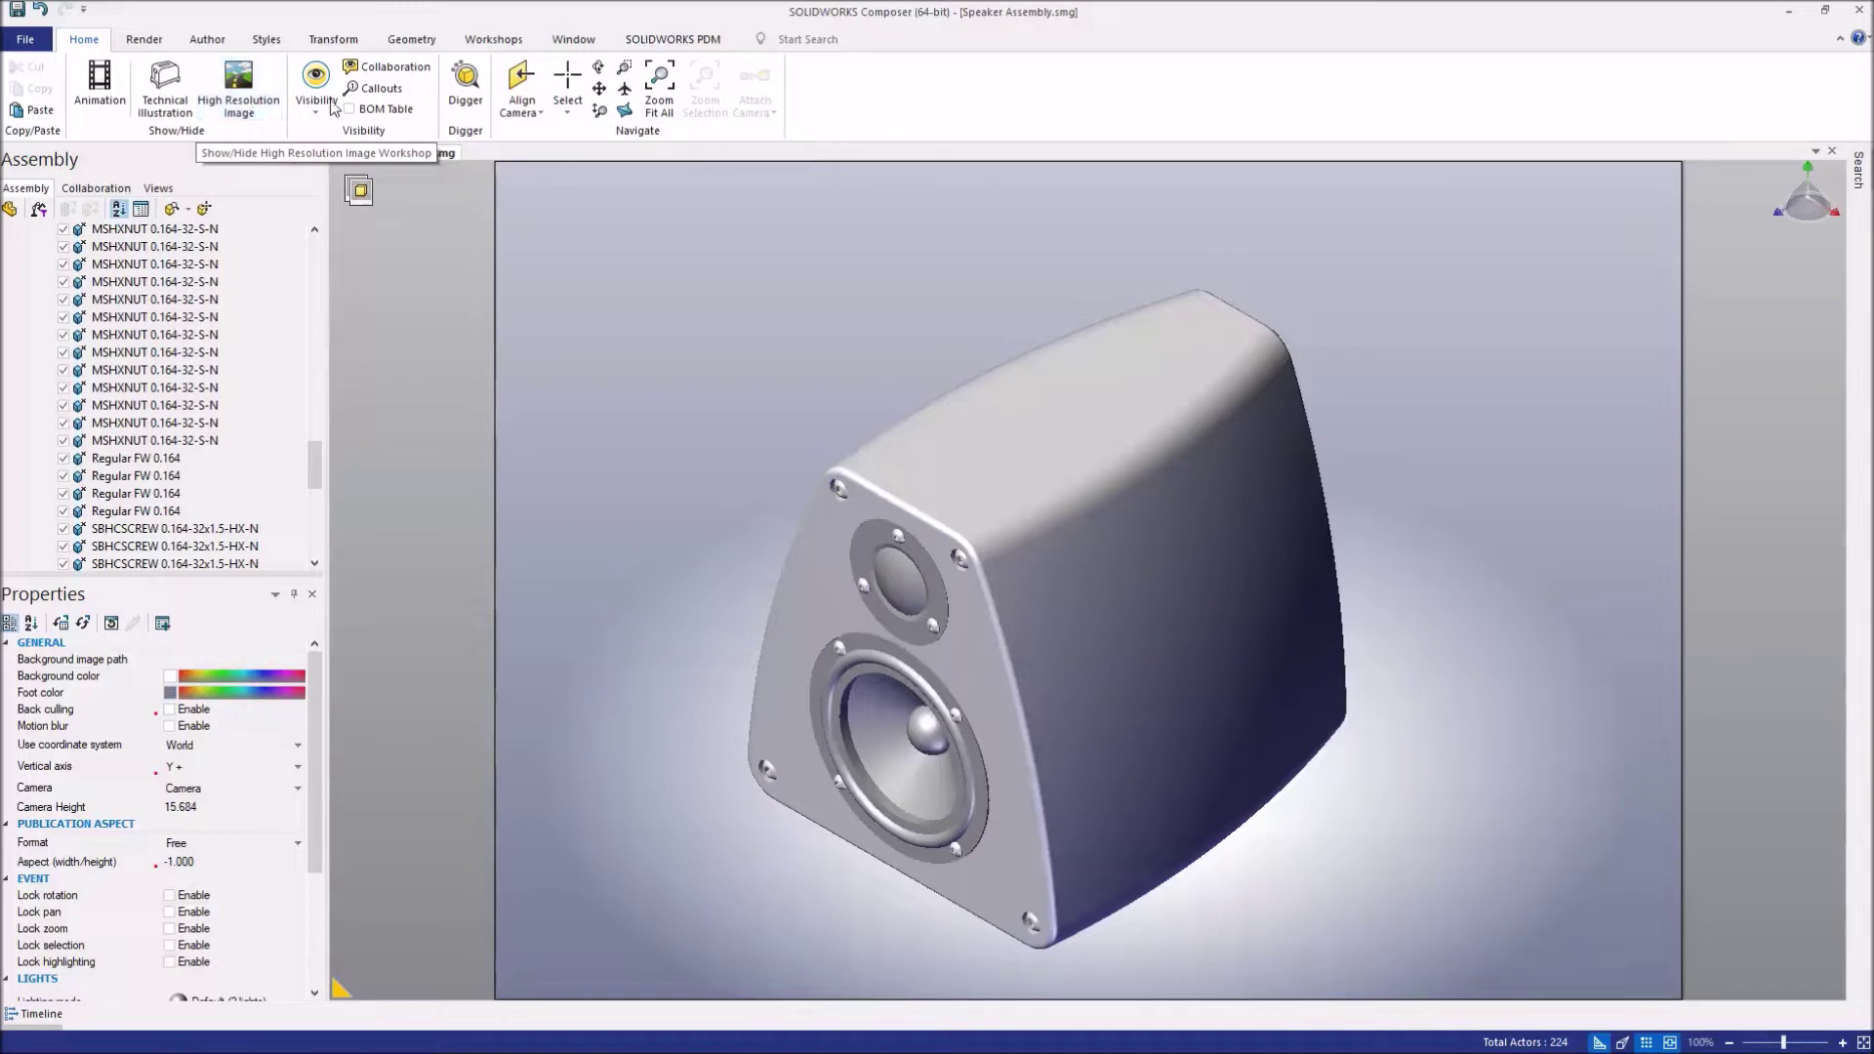
Step: Search the available commands for "translate"
{"action": "left_click", "coordinate": [810, 41]}
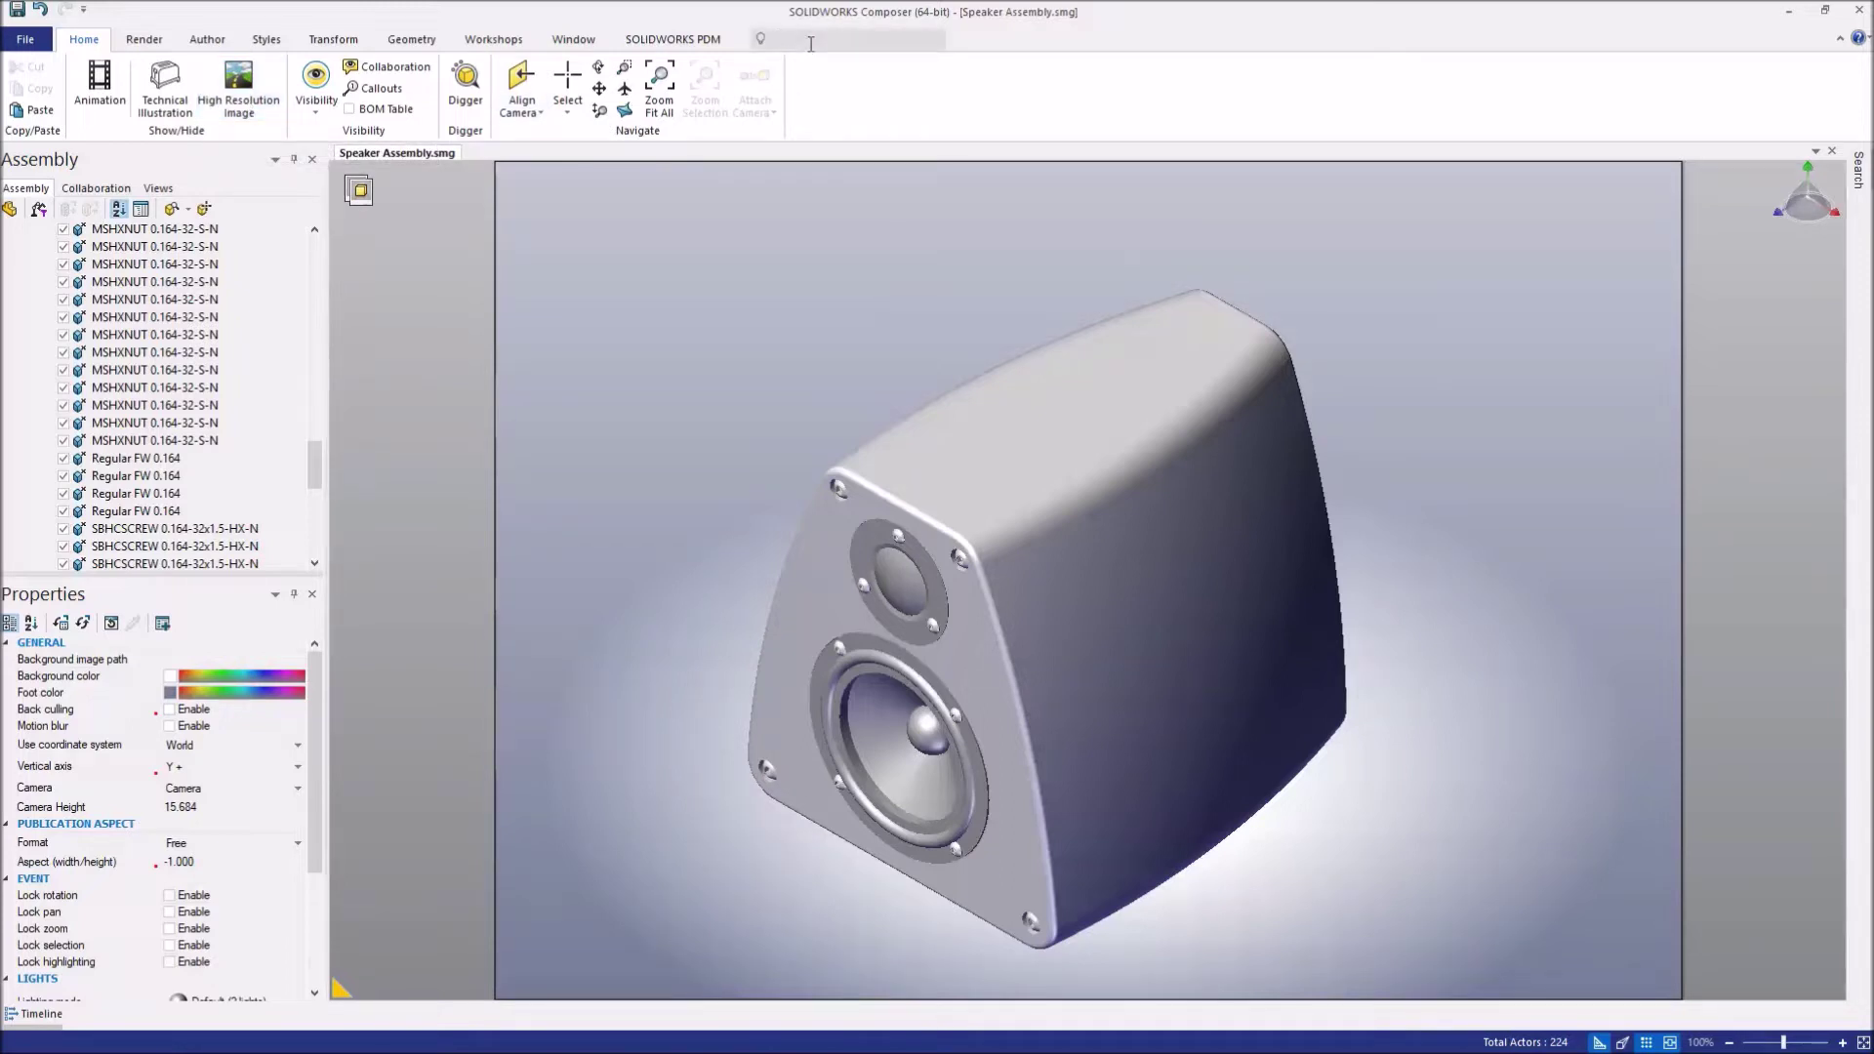
{"action": "type", "text": "tran"}
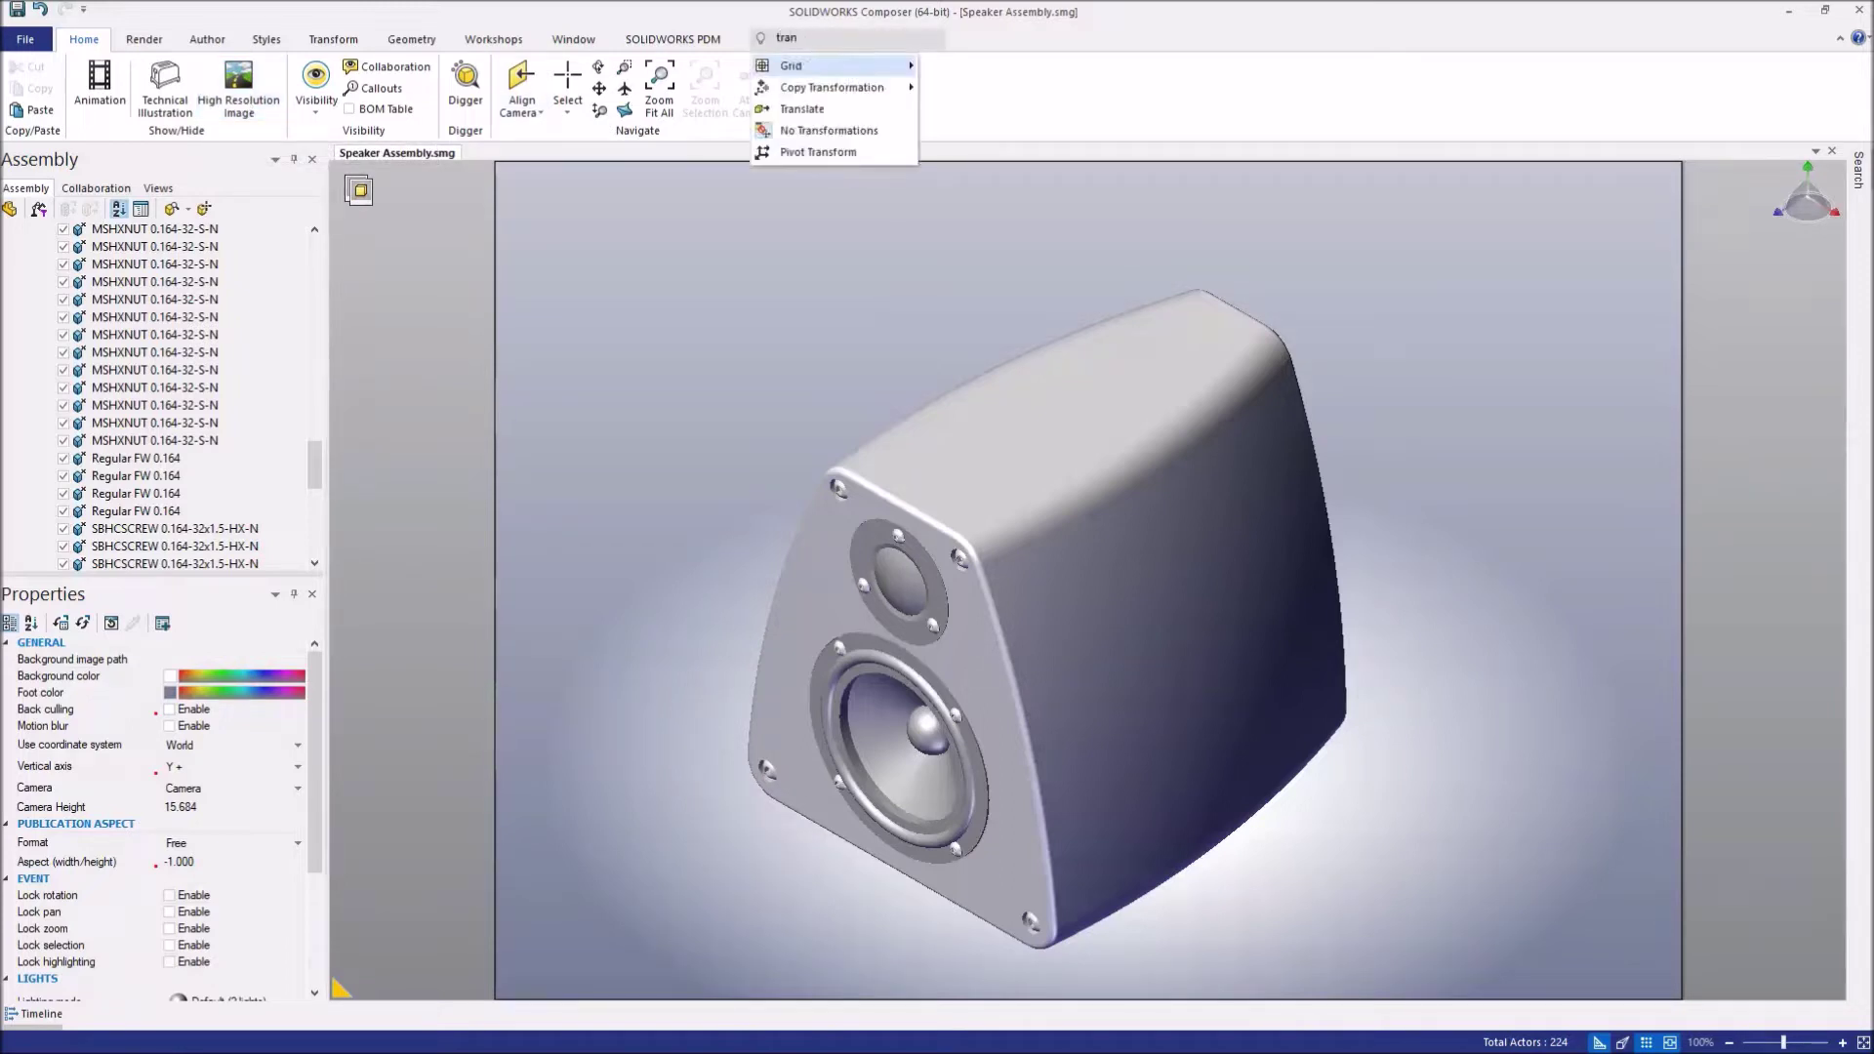
{"action": "type", "text": "slate"}
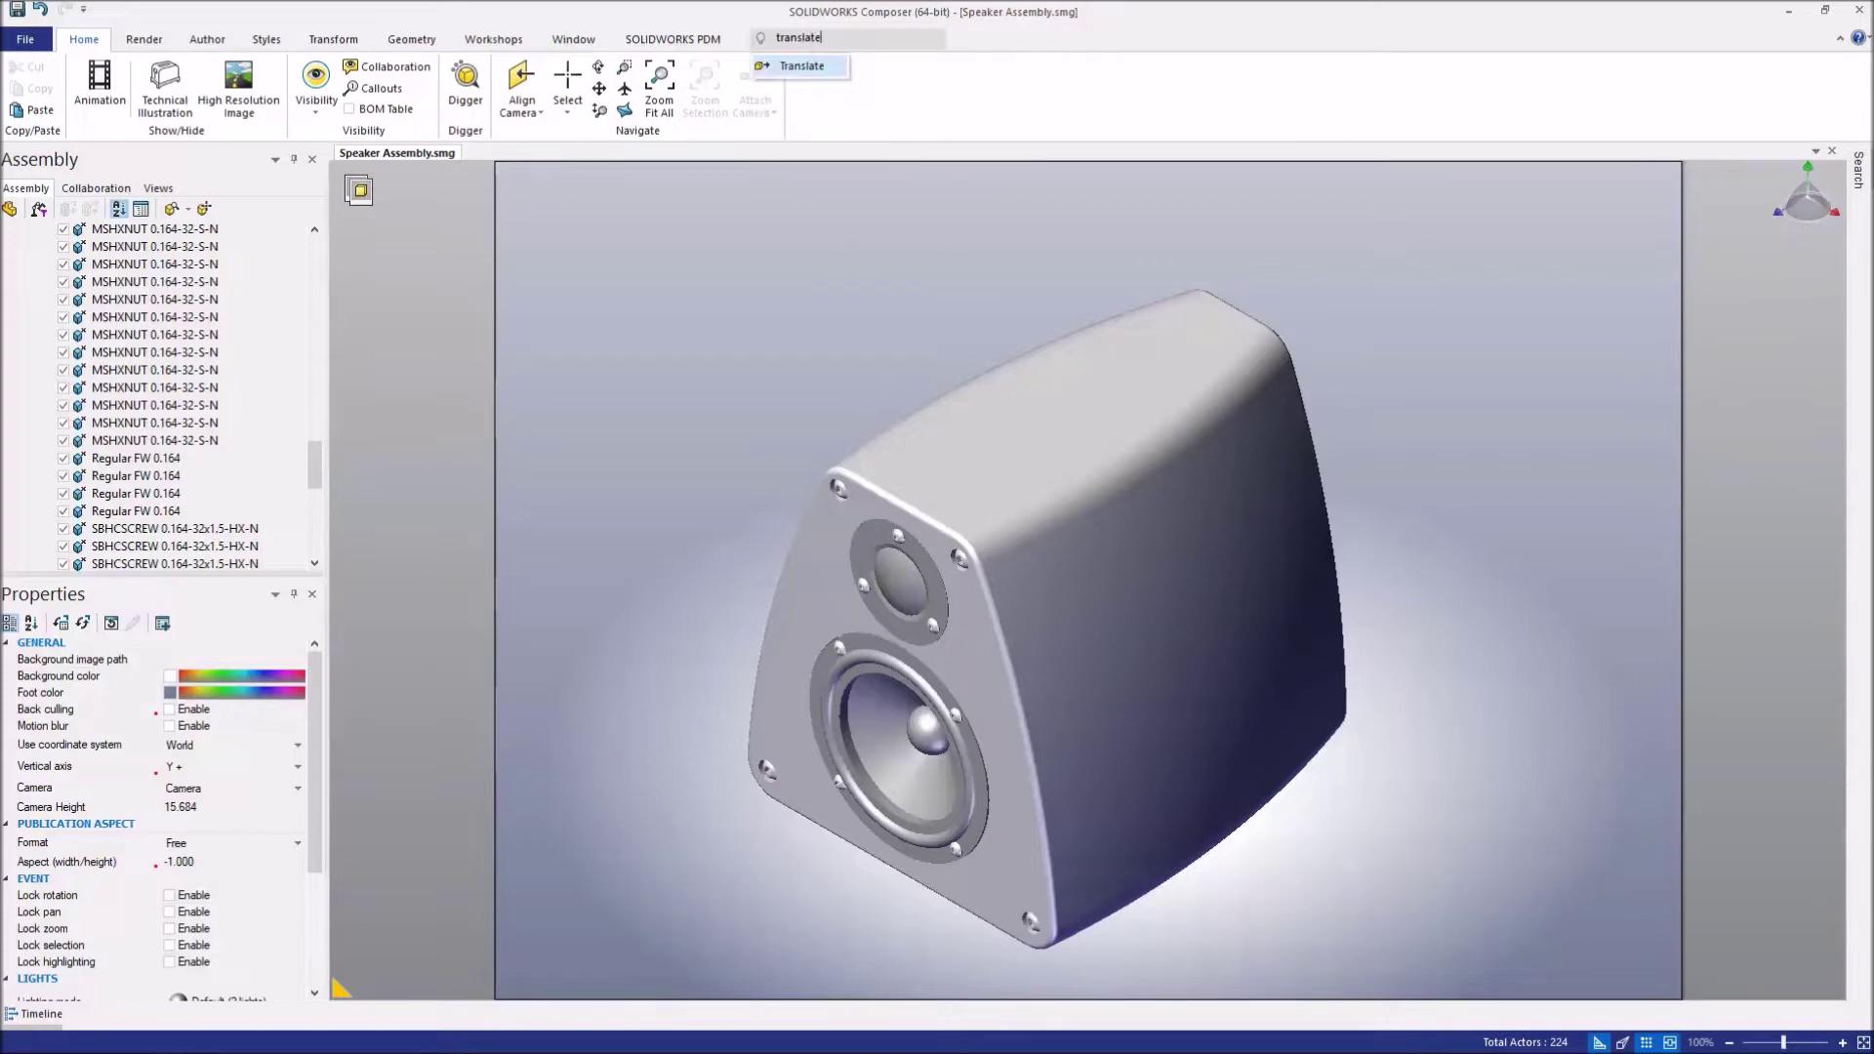
Step: Replace the command search with "hide" and look through the matching visibility commands down to Hide Selection
{"action": "key", "text": "BackSpace"}
{"action": "key", "text": "BackSpace"}
{"action": "key", "text": "BackSpace"}
{"action": "key", "text": "BackSpace"}
{"action": "key", "text": "BackSpace"}
{"action": "key", "text": "BackSpace"}
{"action": "key", "text": "BackSpace"}
{"action": "key", "text": "BackSpace"}
{"action": "type", "text": "hide"}
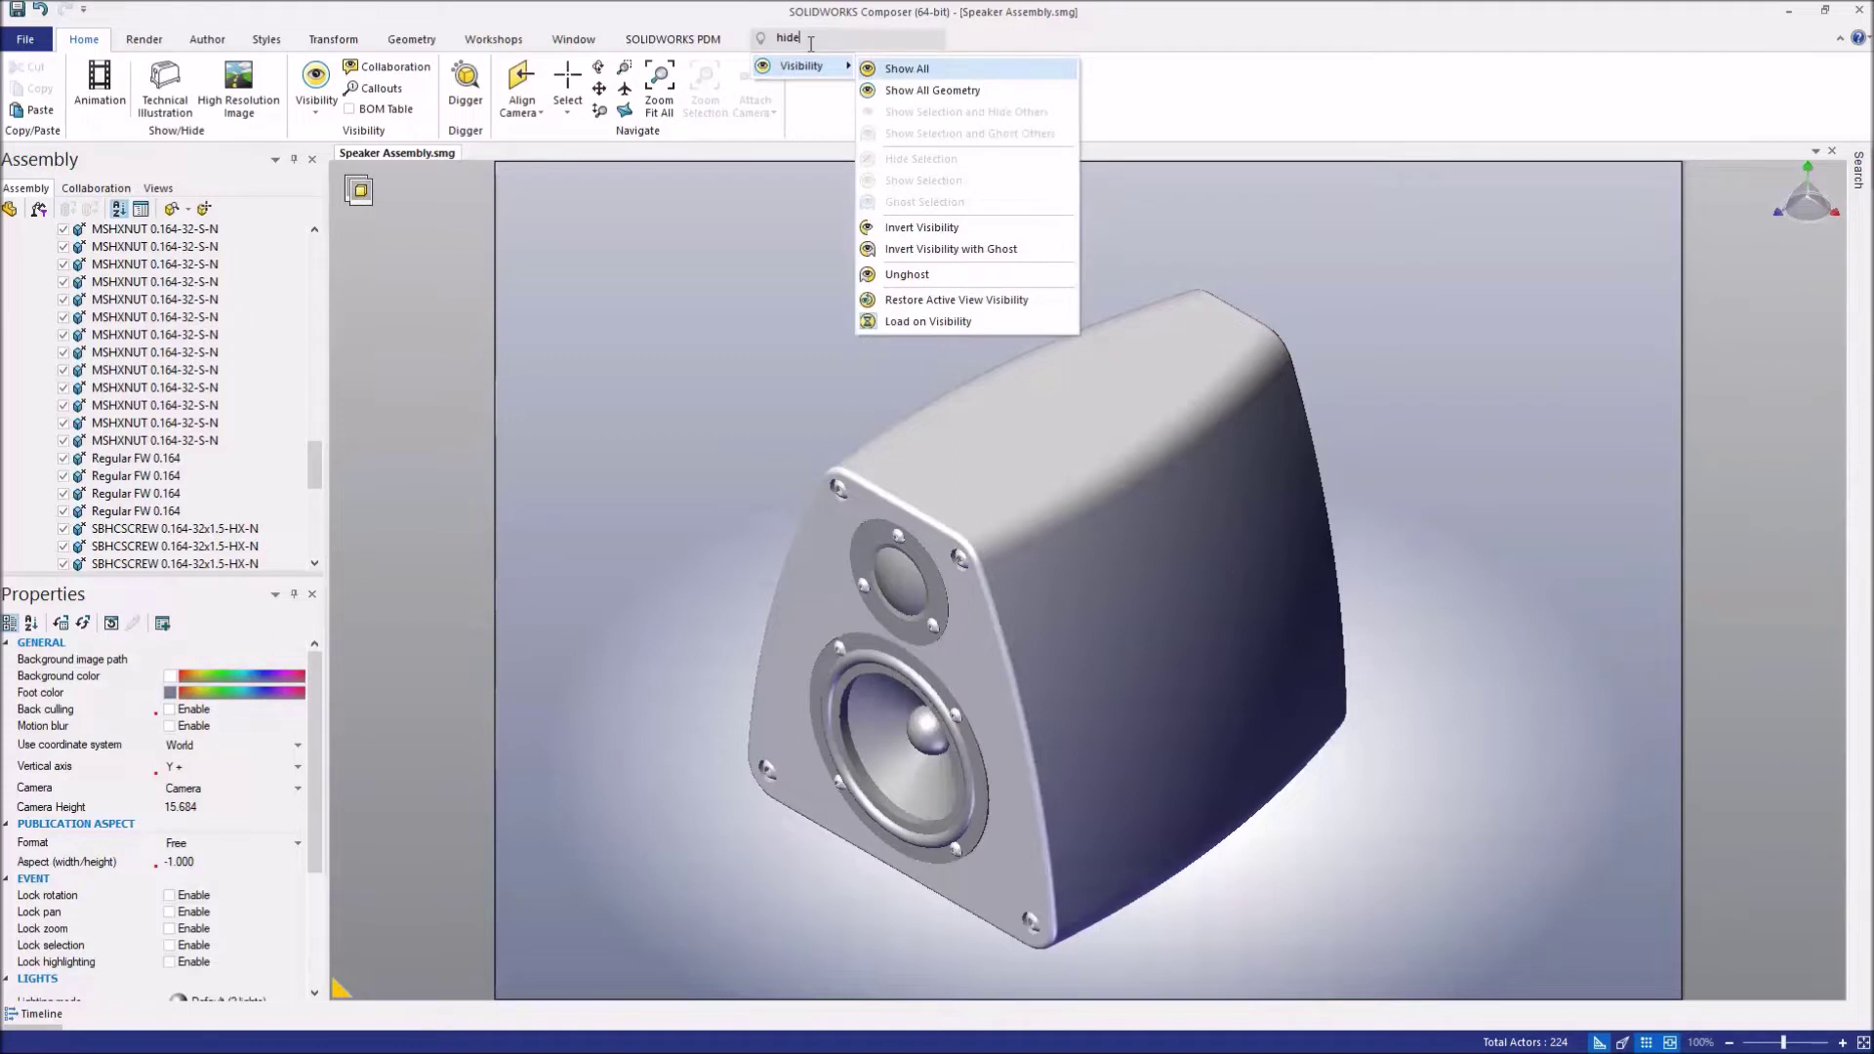
{"action": "key", "text": "Down"}
{"action": "key", "text": "Down"}
{"action": "key", "text": "Down"}
{"action": "key", "text": "Down"}
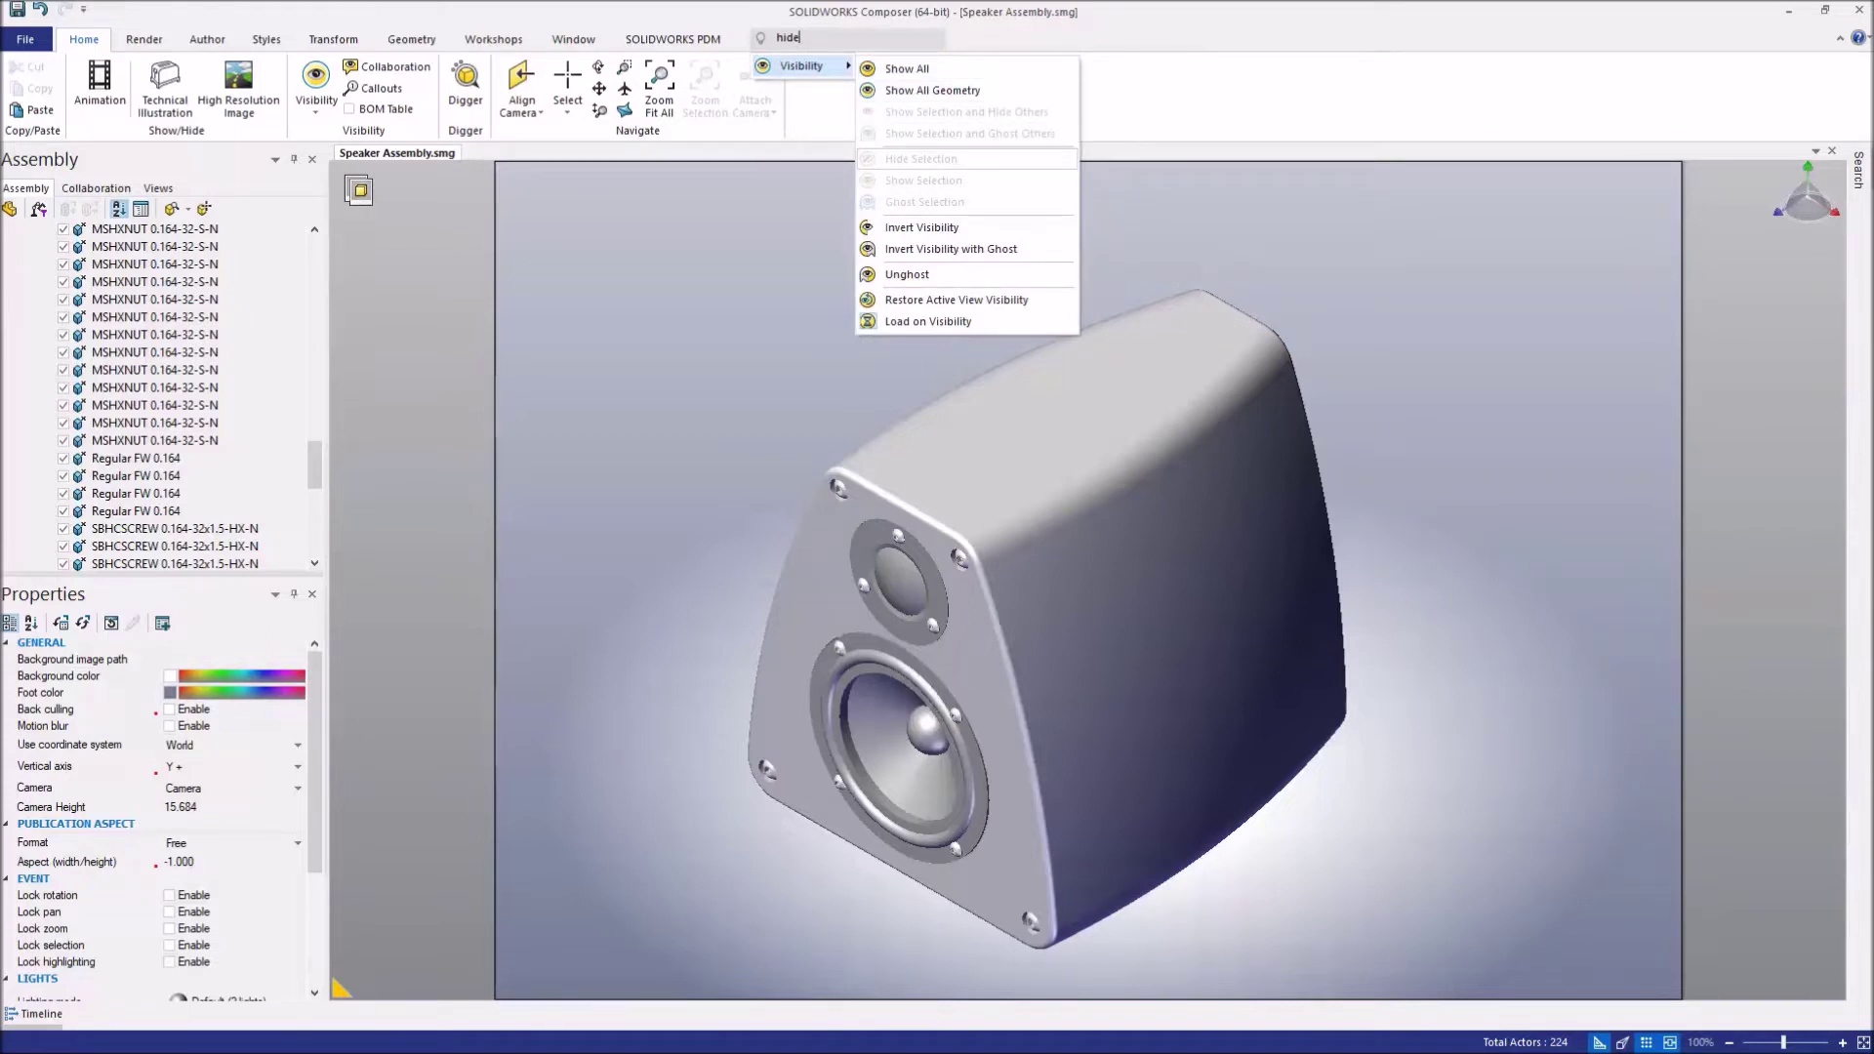
Step: Bring up the saved views and activate the Step 1 view
{"action": "left_click", "coordinate": [1862, 184]}
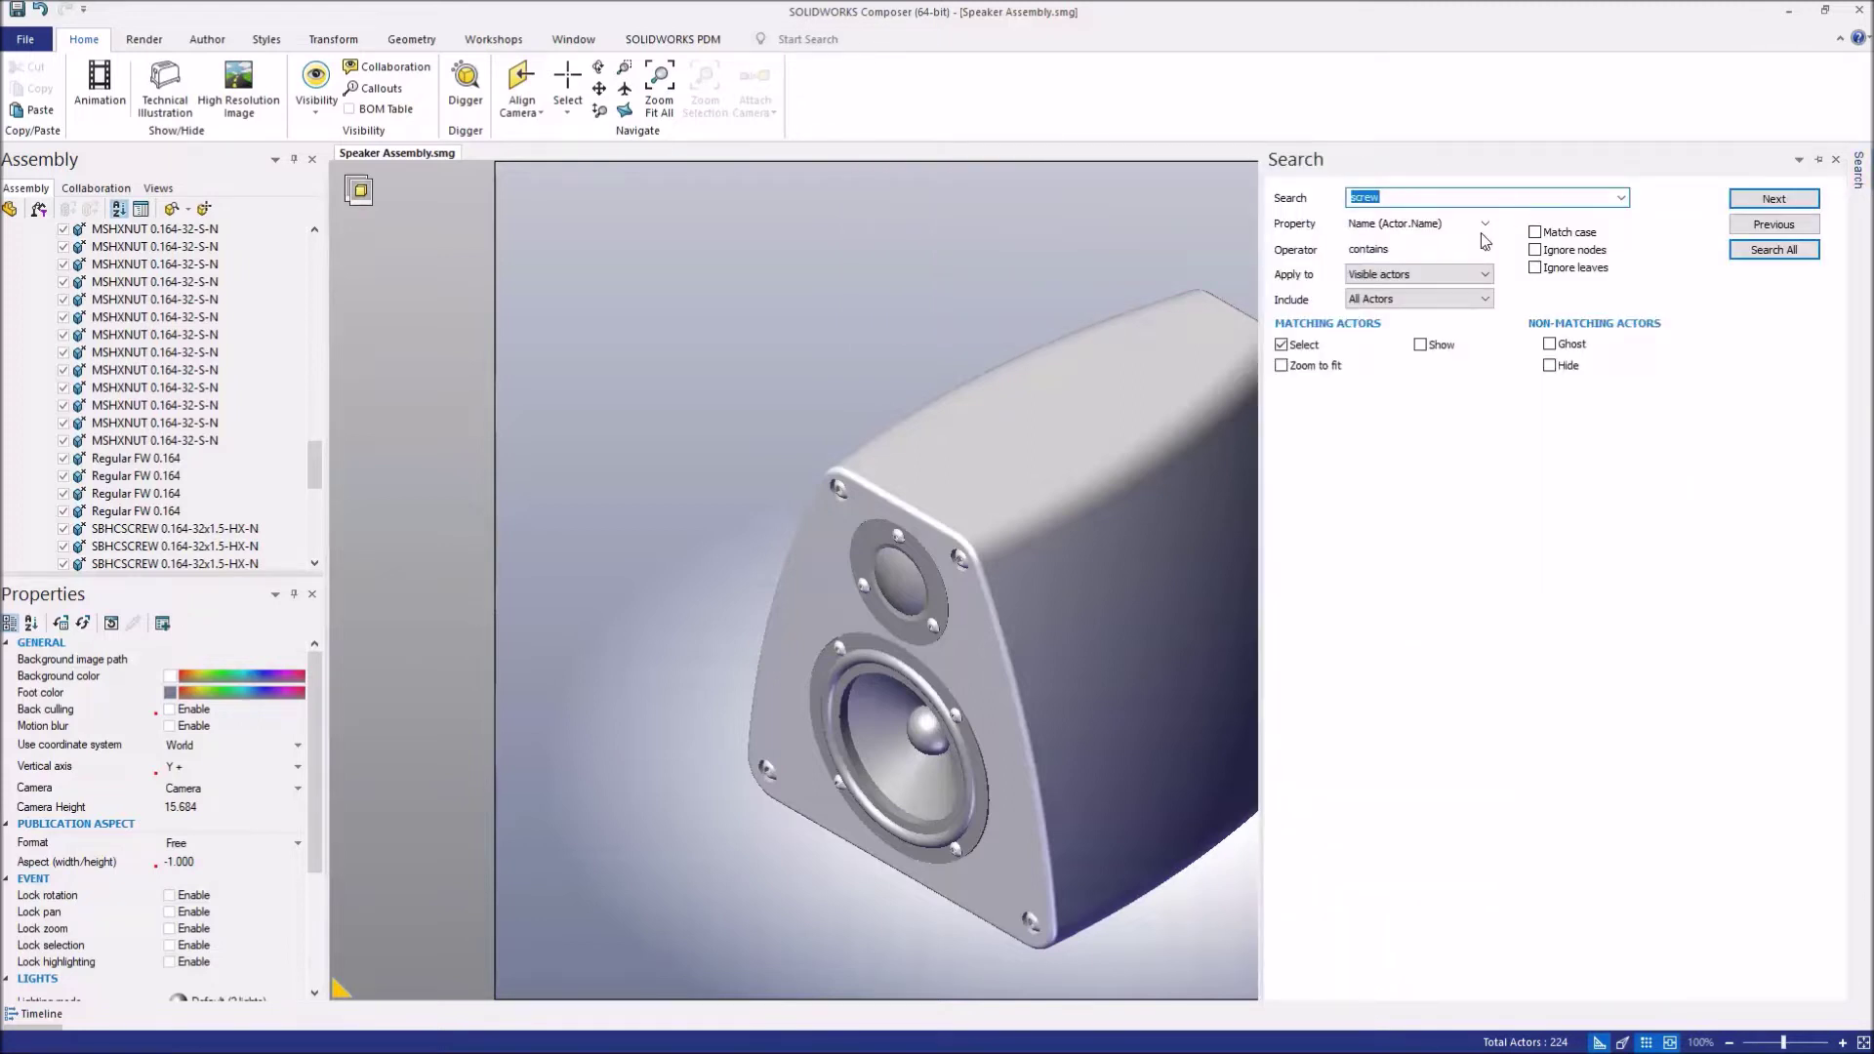
{"action": "left_click", "coordinate": [157, 189]}
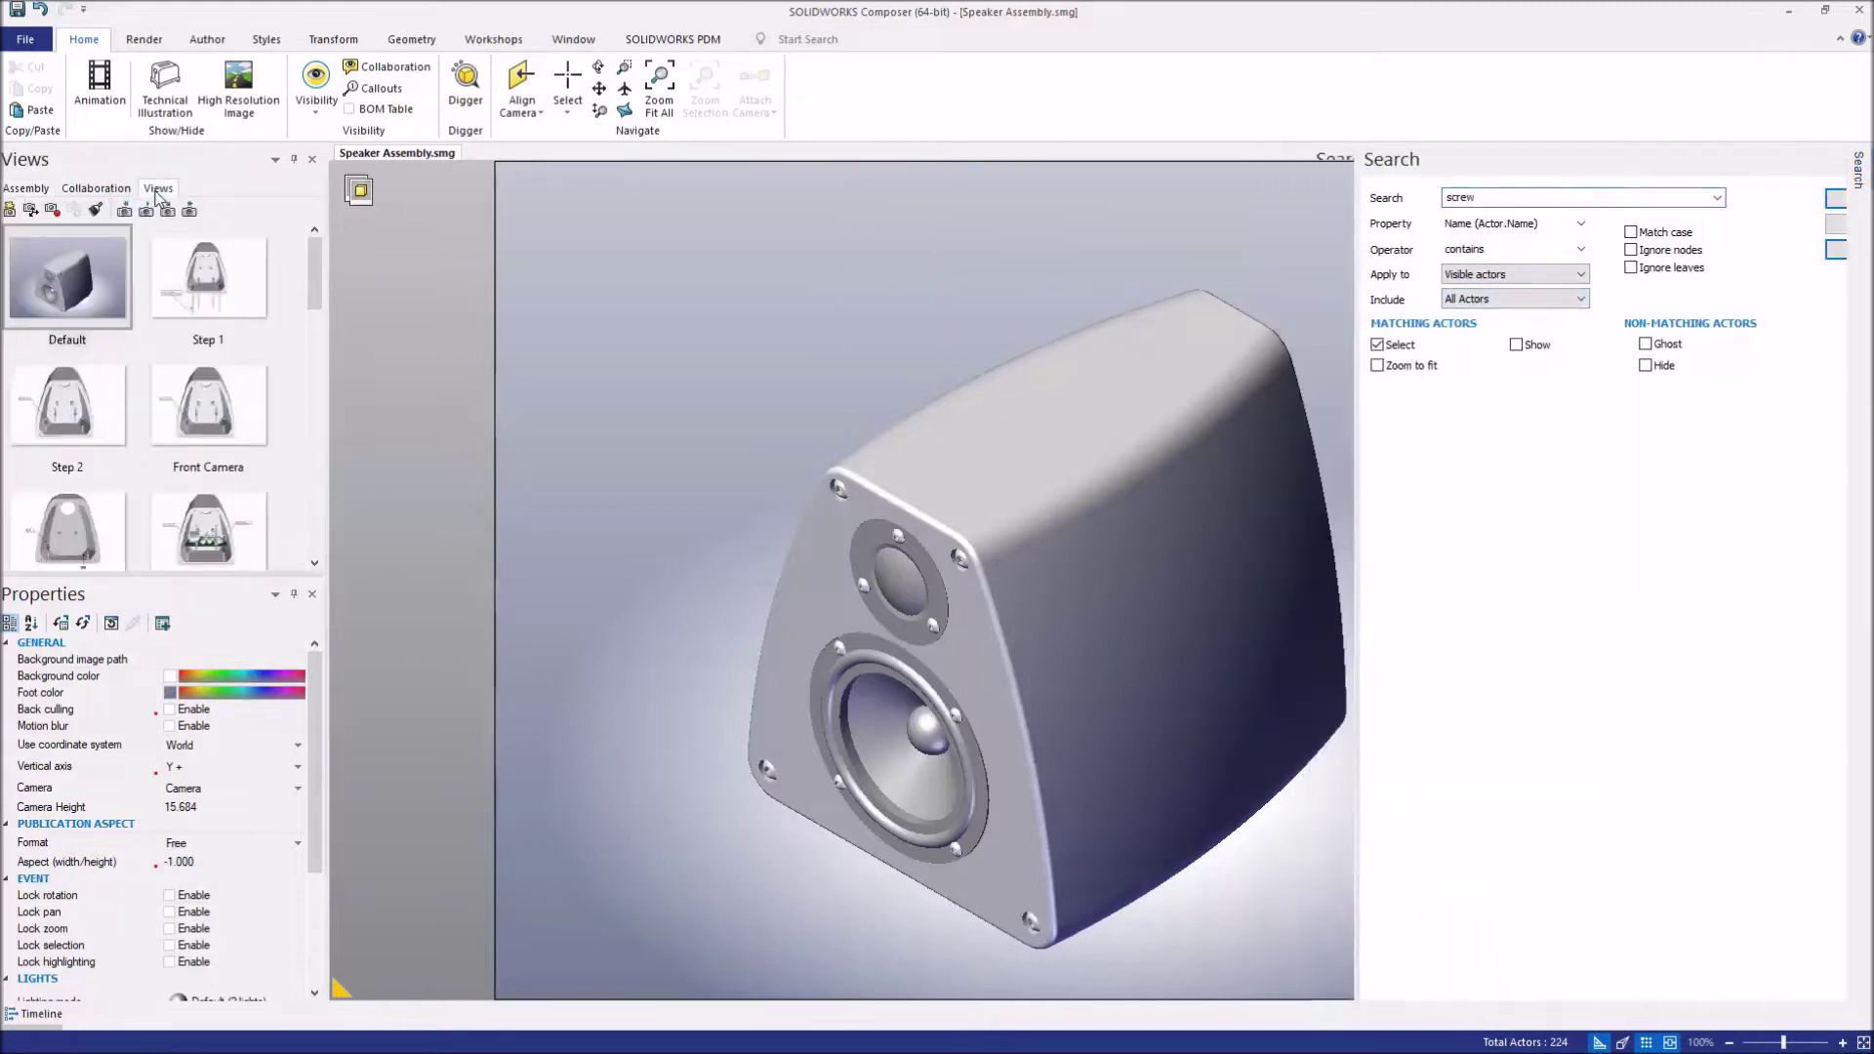
{"action": "left_click", "coordinate": [217, 293]}
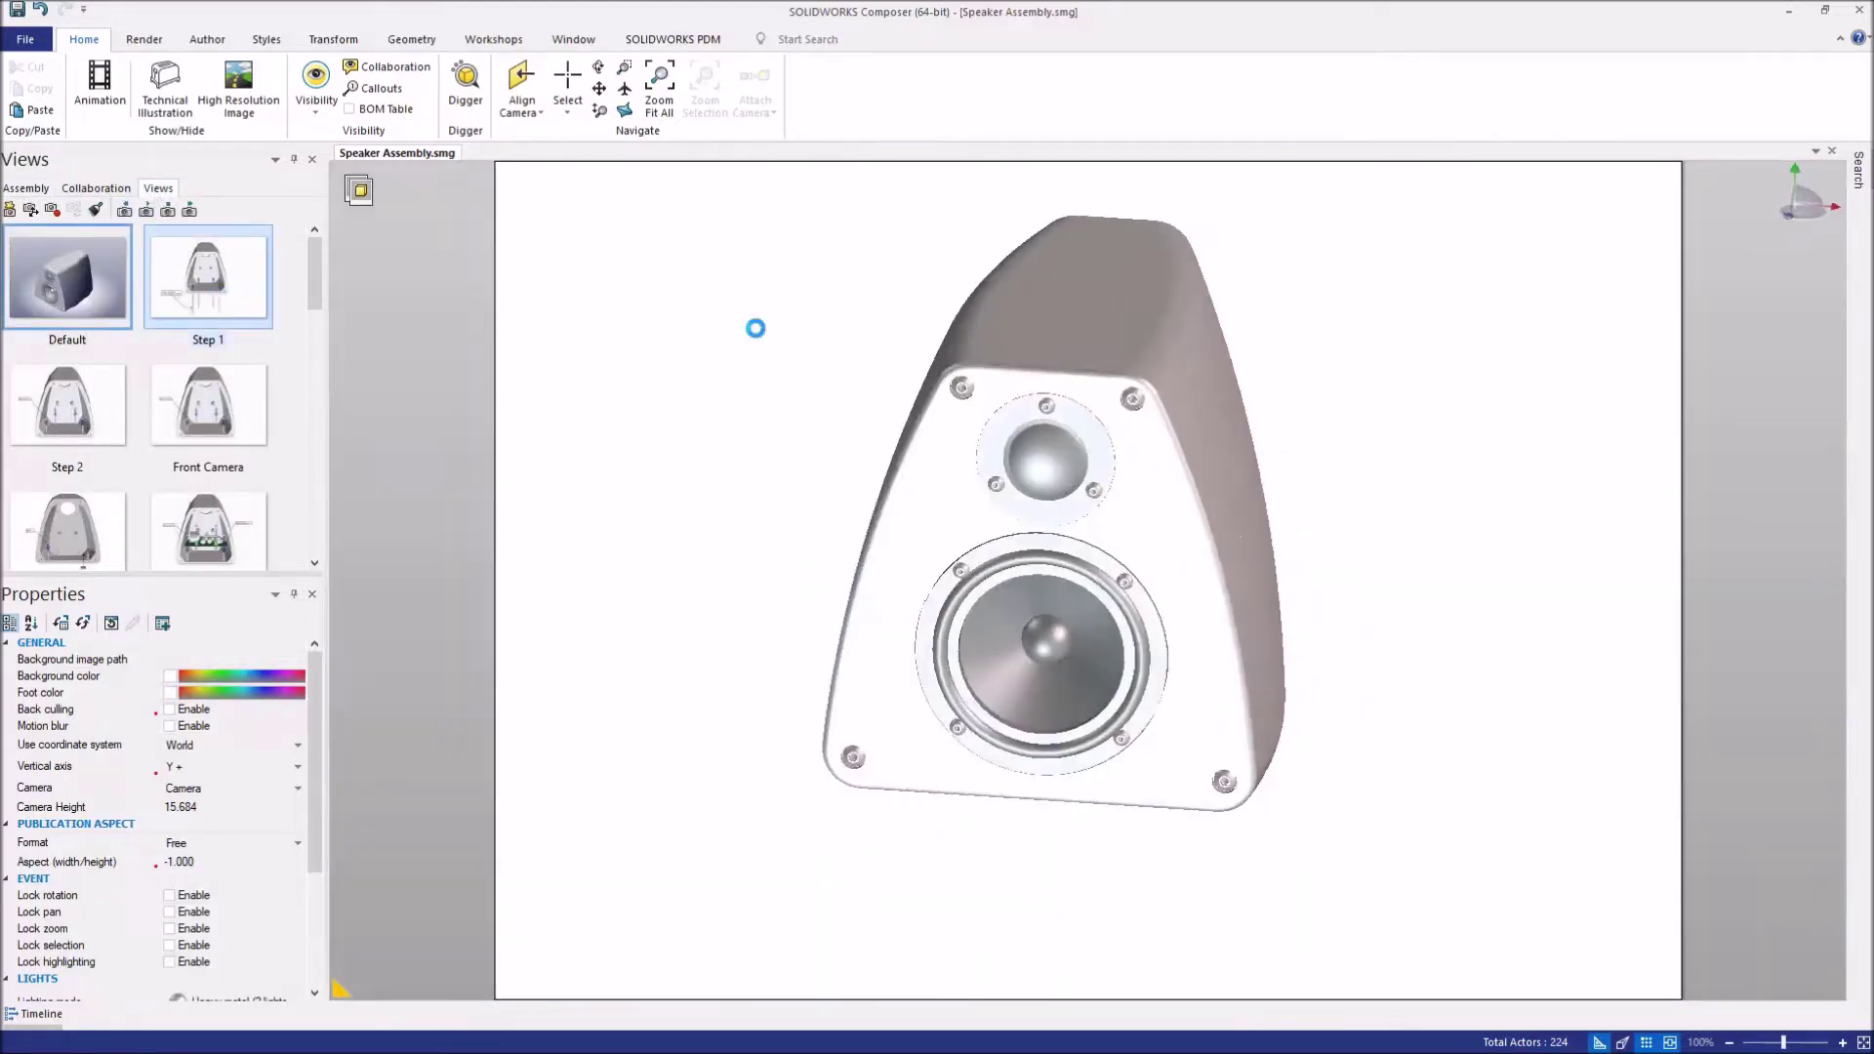
Step: Search all visible collaborative actors for names containing "Step 1", selecting the matches
{"action": "left_click", "coordinate": [1862, 187]}
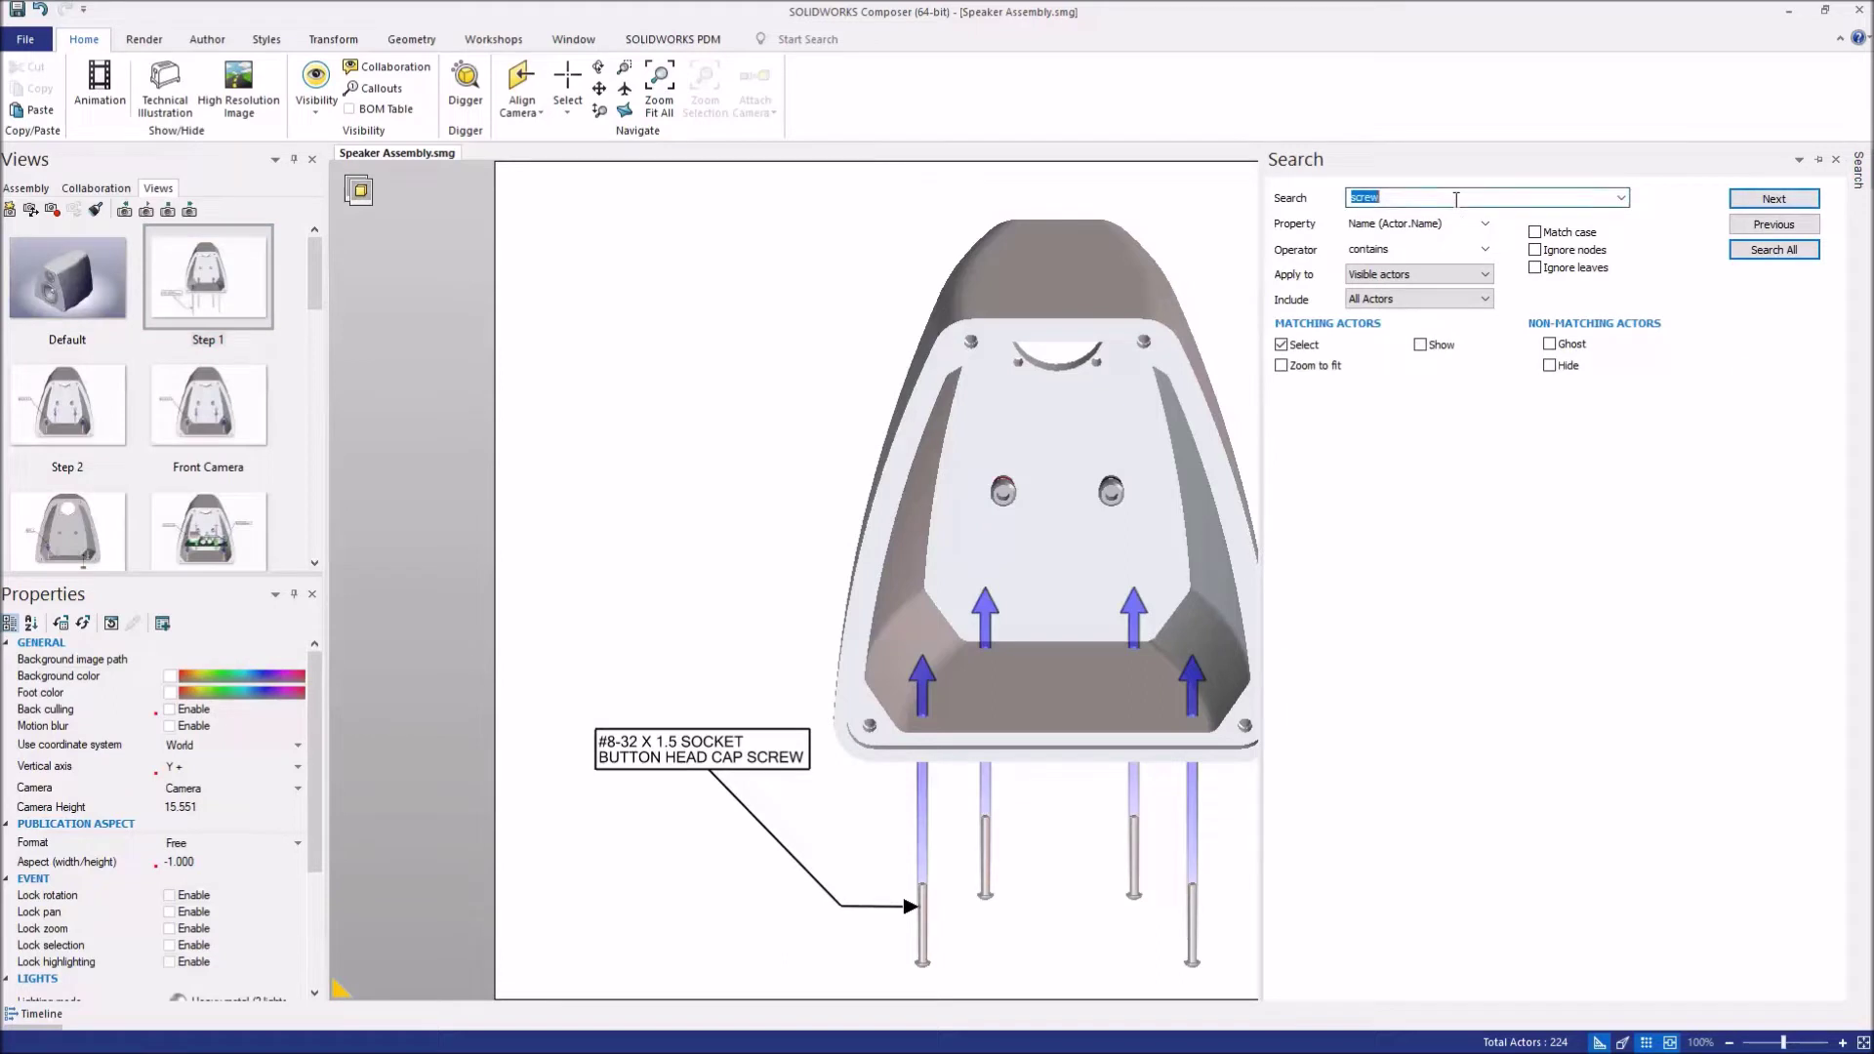
{"action": "type", "text": "Step 1"}
{"action": "left_click", "coordinate": [1394, 303]}
{"action": "left_click", "coordinate": [1397, 325]}
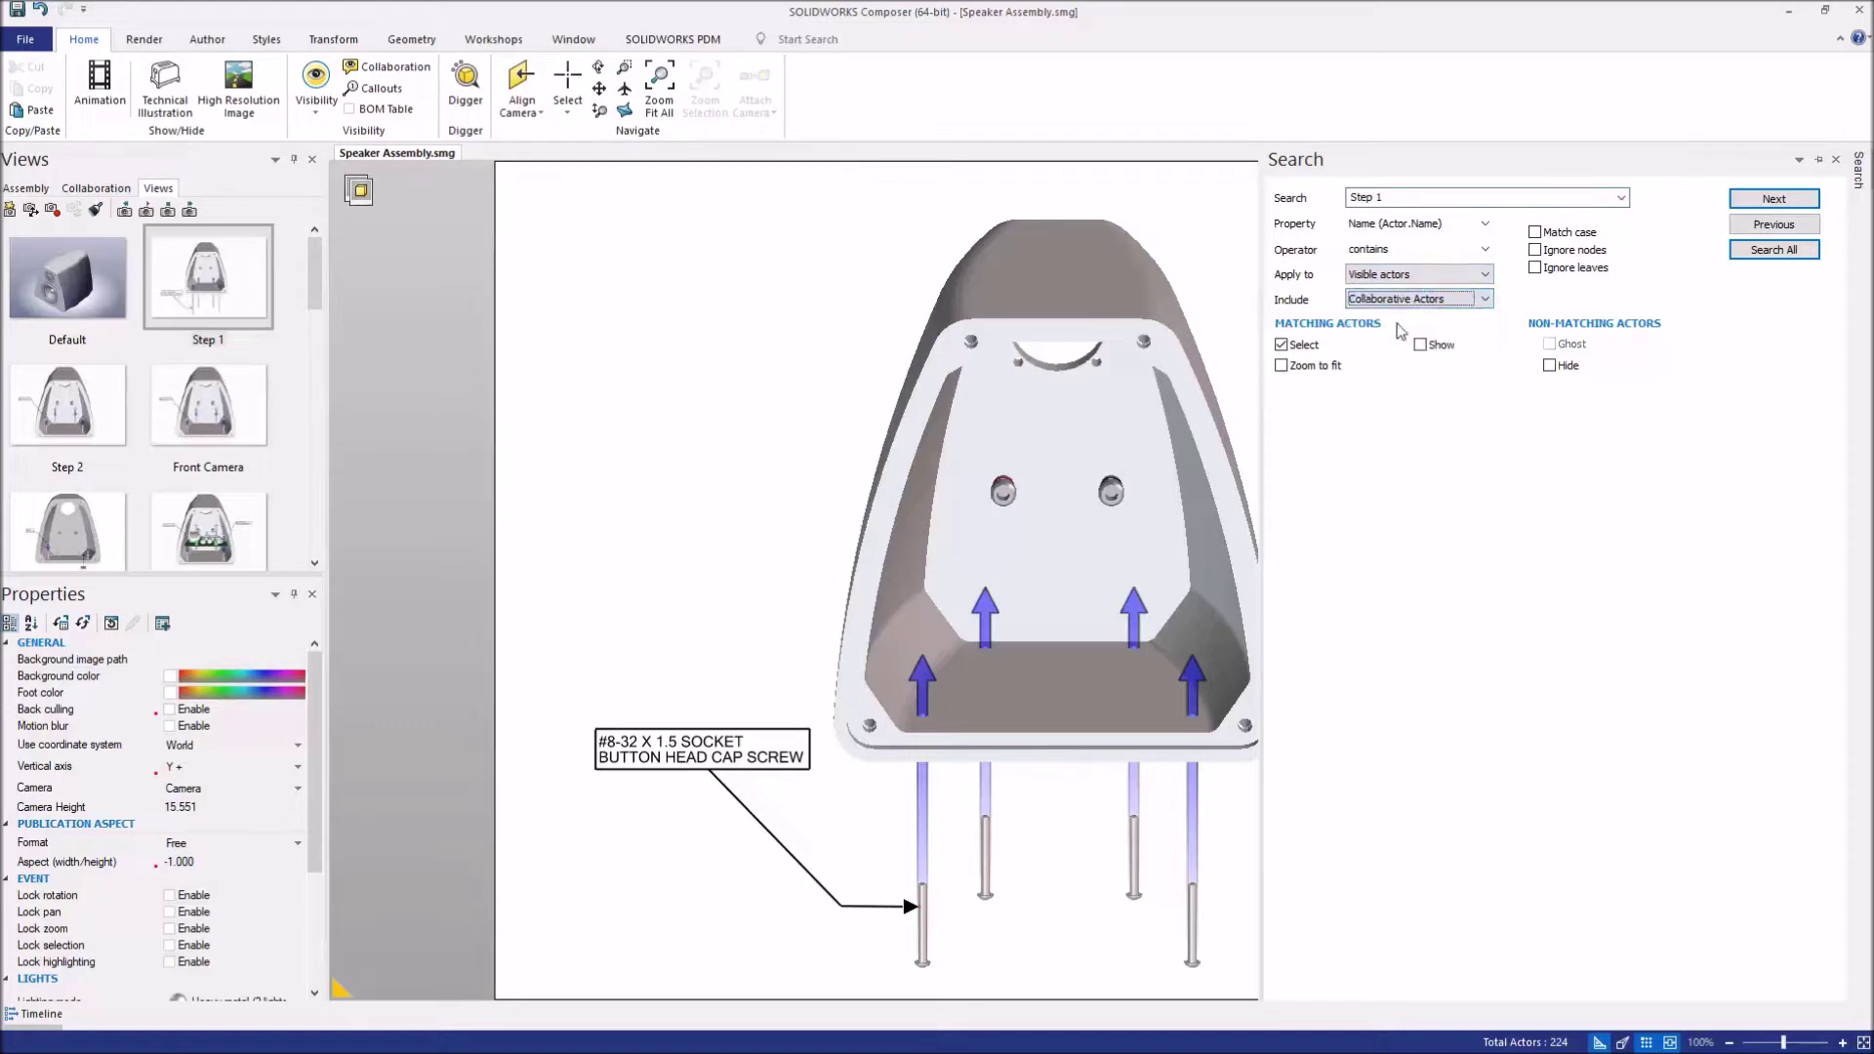
{"action": "left_click", "coordinate": [1771, 251]}
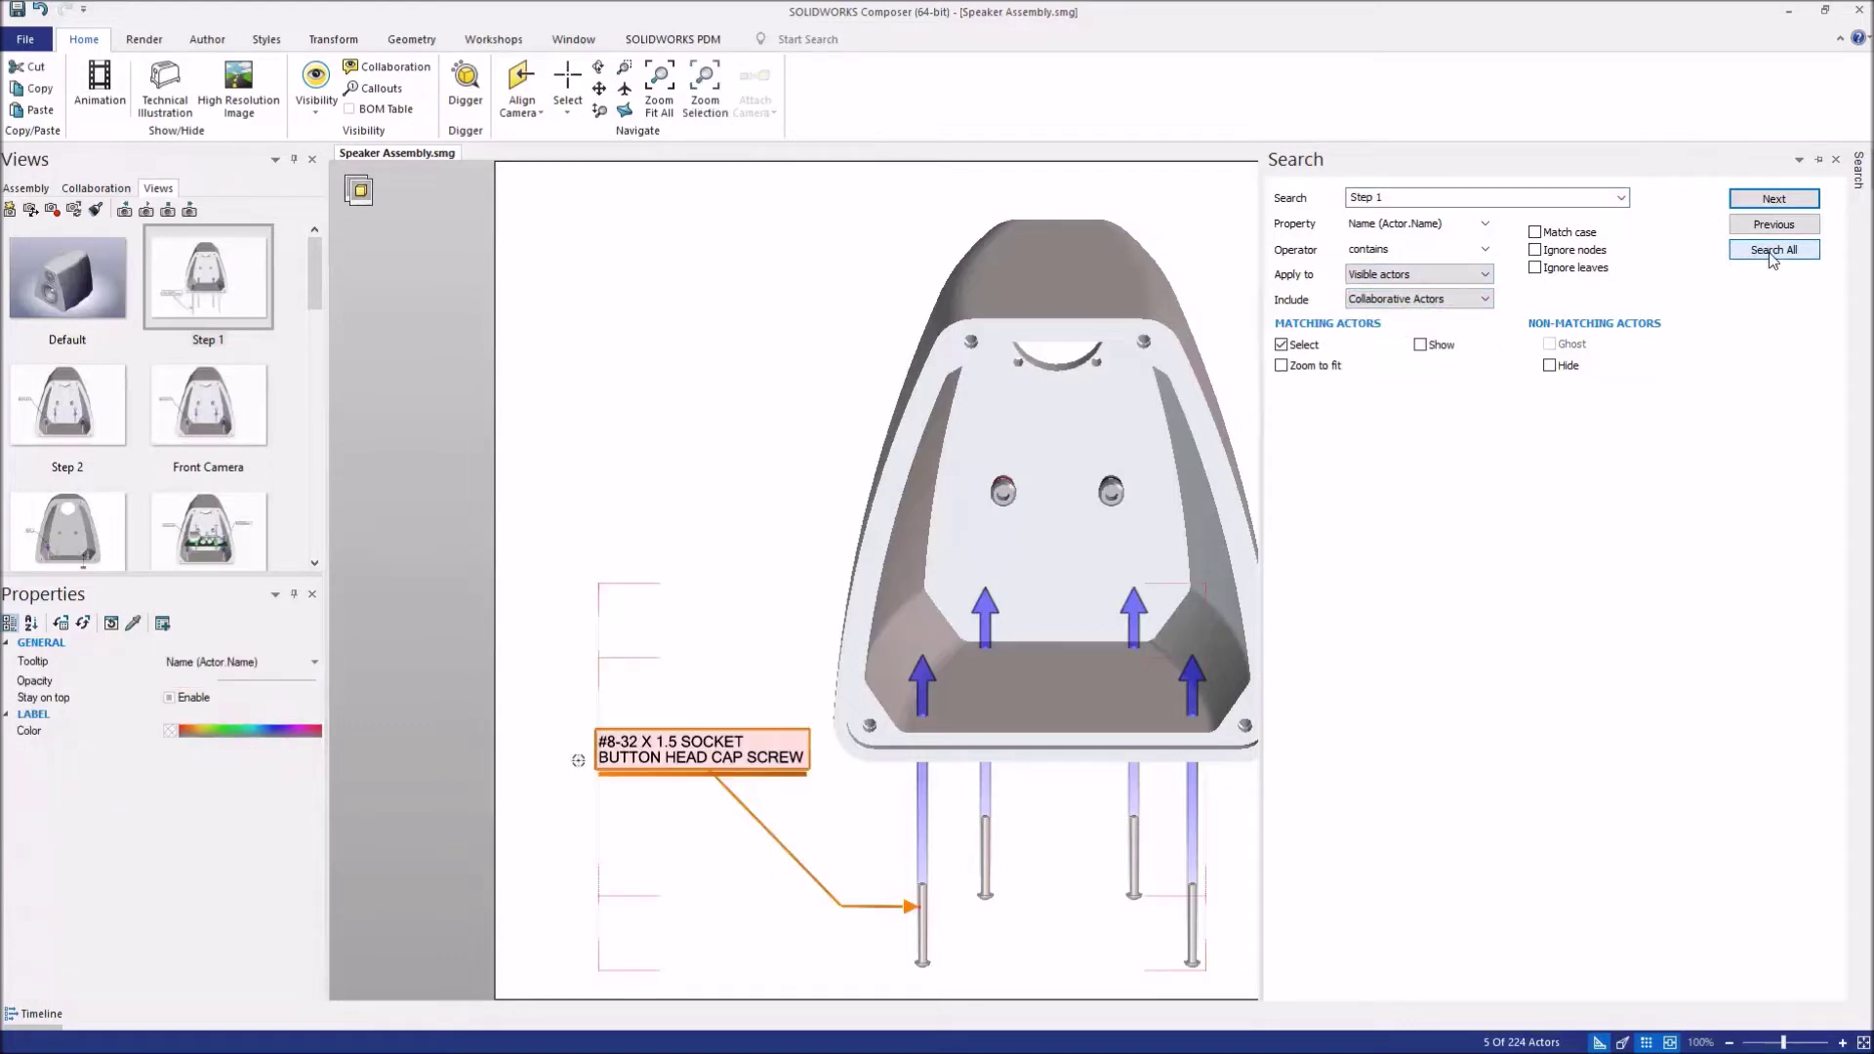
Step: Search all visible geometry actors for names containing "Screw" with matches selected, and then clear the selection
{"action": "left_click", "coordinate": [1406, 300]}
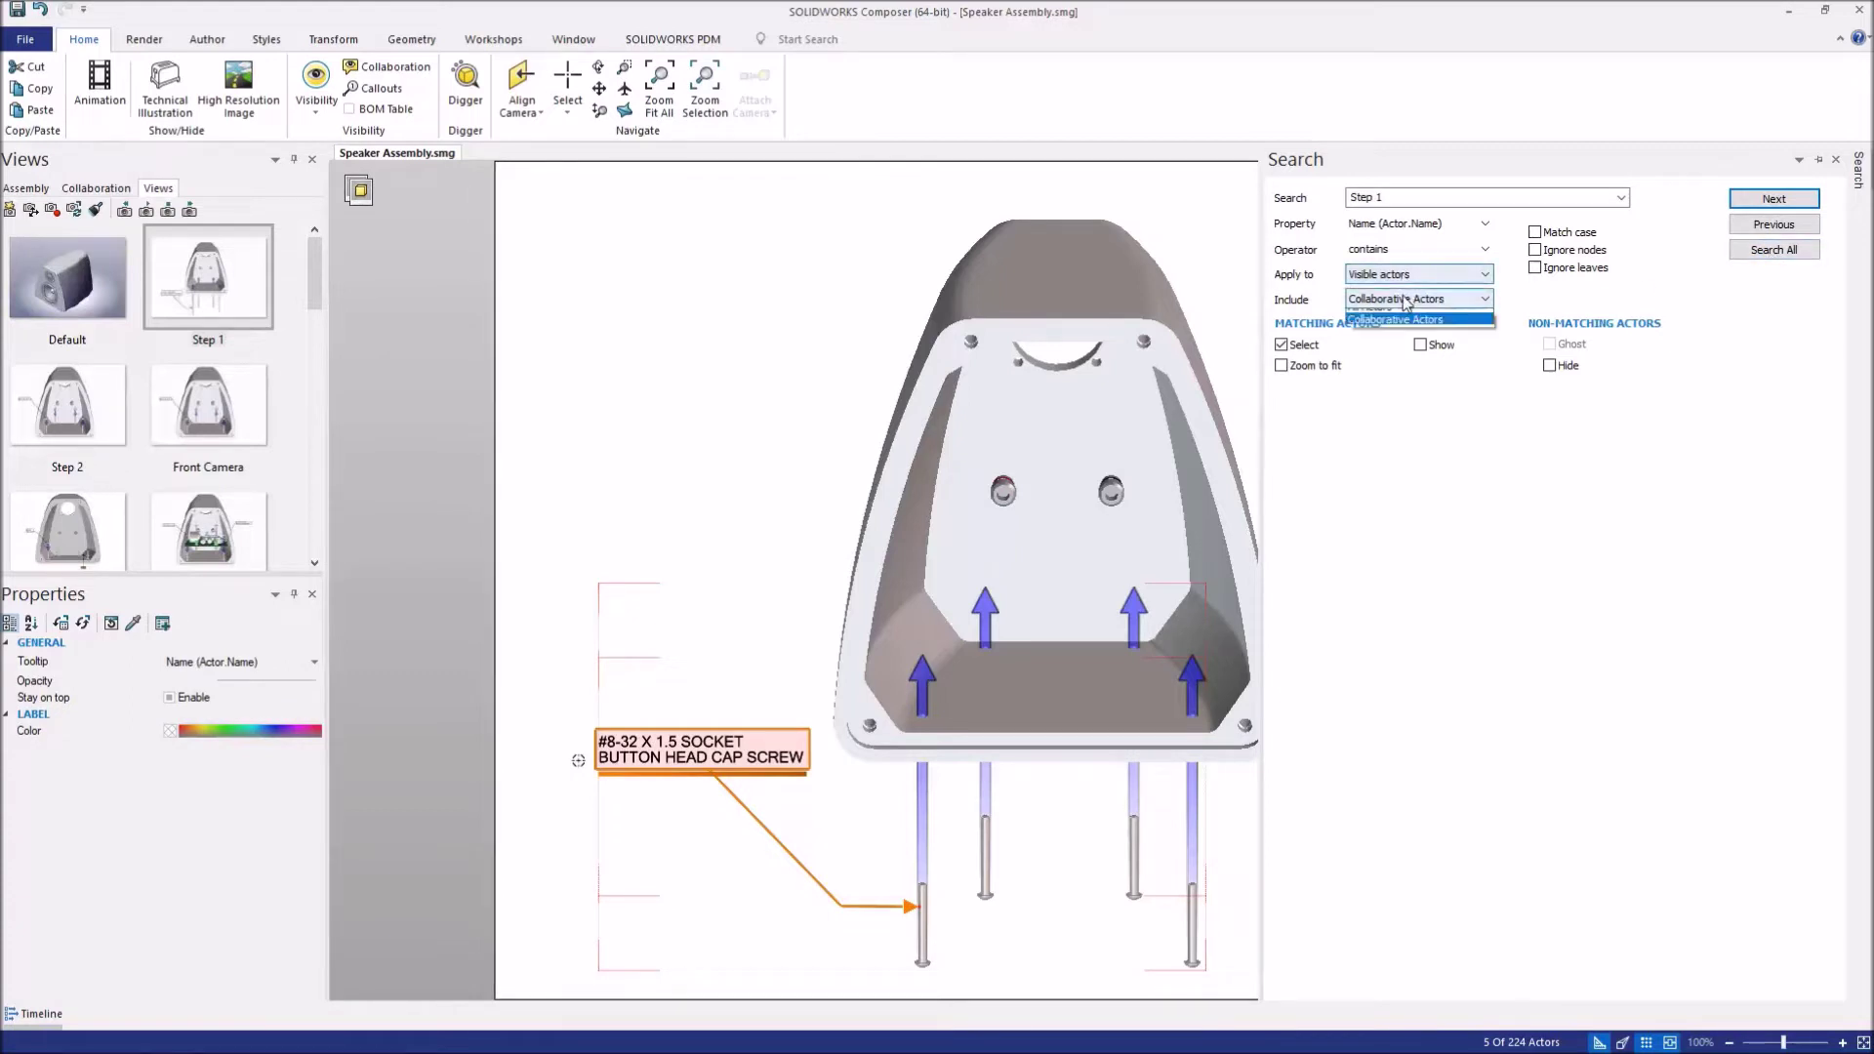
{"action": "left_click", "coordinate": [1404, 337]}
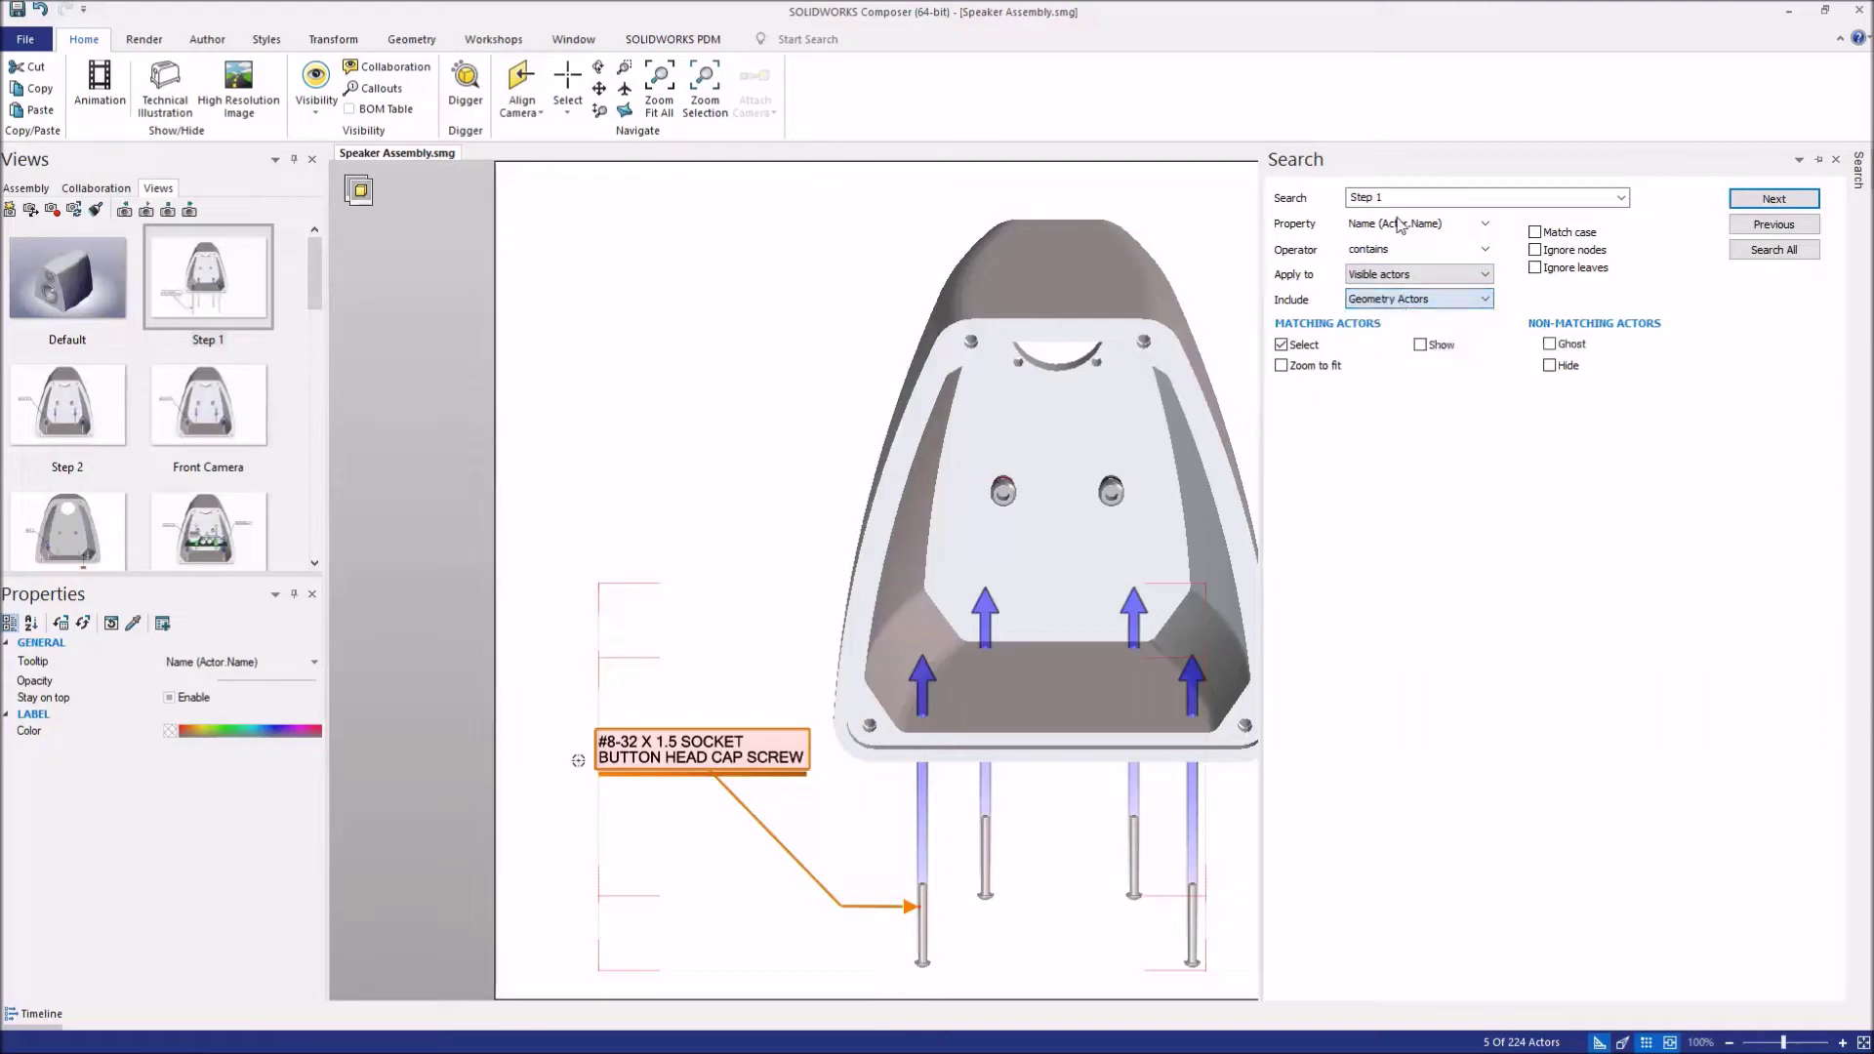
{"action": "left_click_drag", "start_coordinate": [1405, 198], "coordinate": [1327, 209]}
{"action": "type", "text": "Sc"}
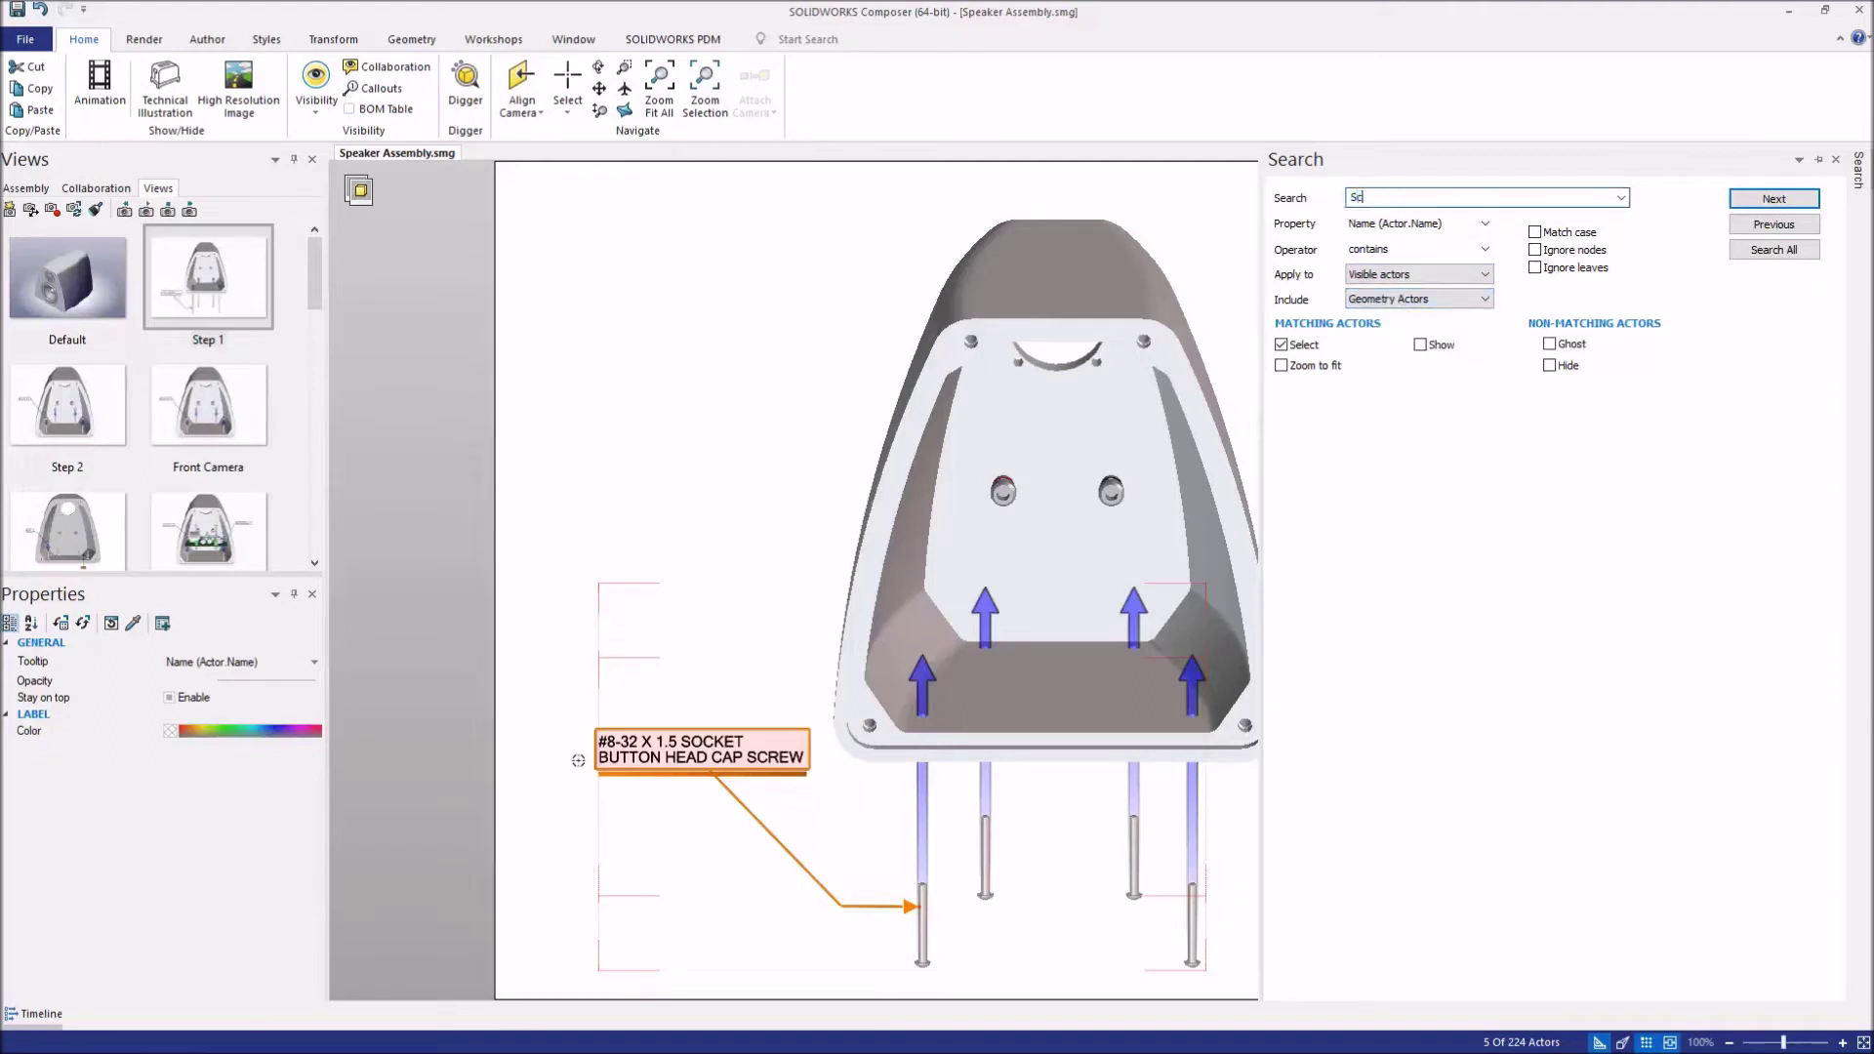
{"action": "type", "text": "rew"}
{"action": "left_click", "coordinate": [1774, 251]}
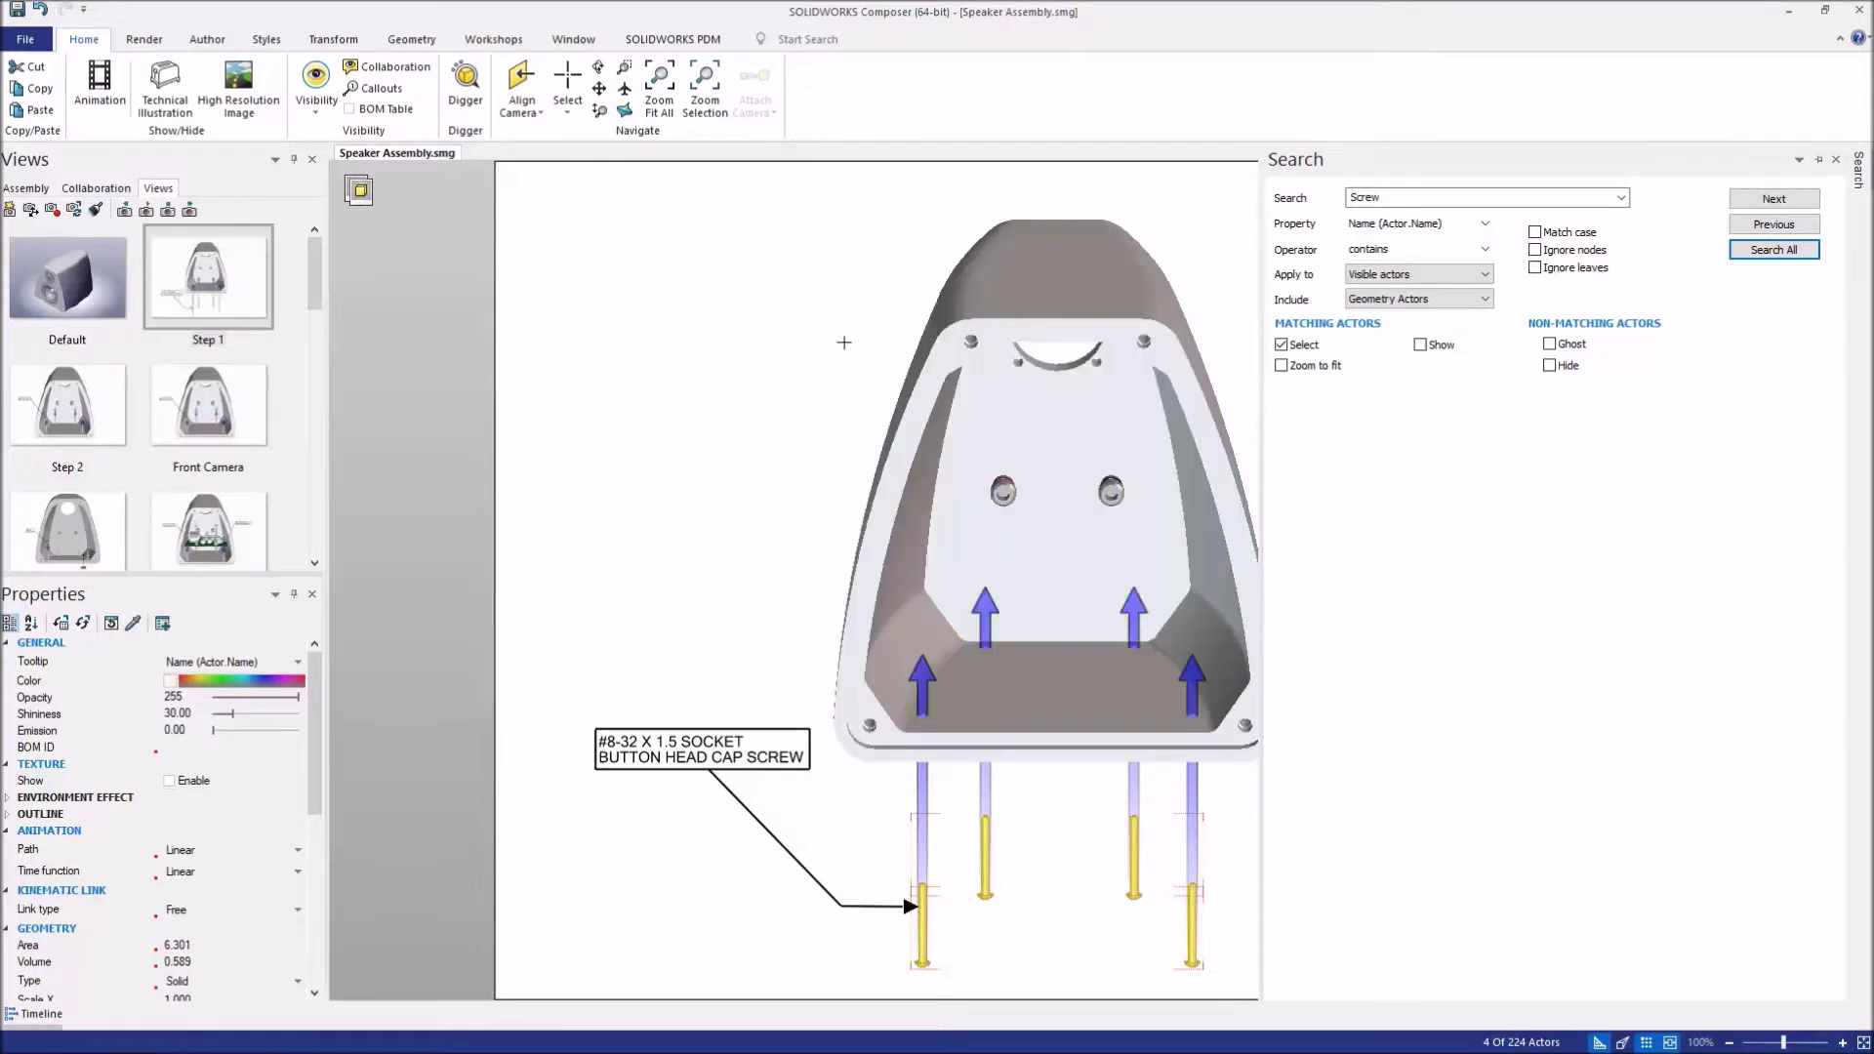
{"action": "left_click", "coordinate": [682, 275]}
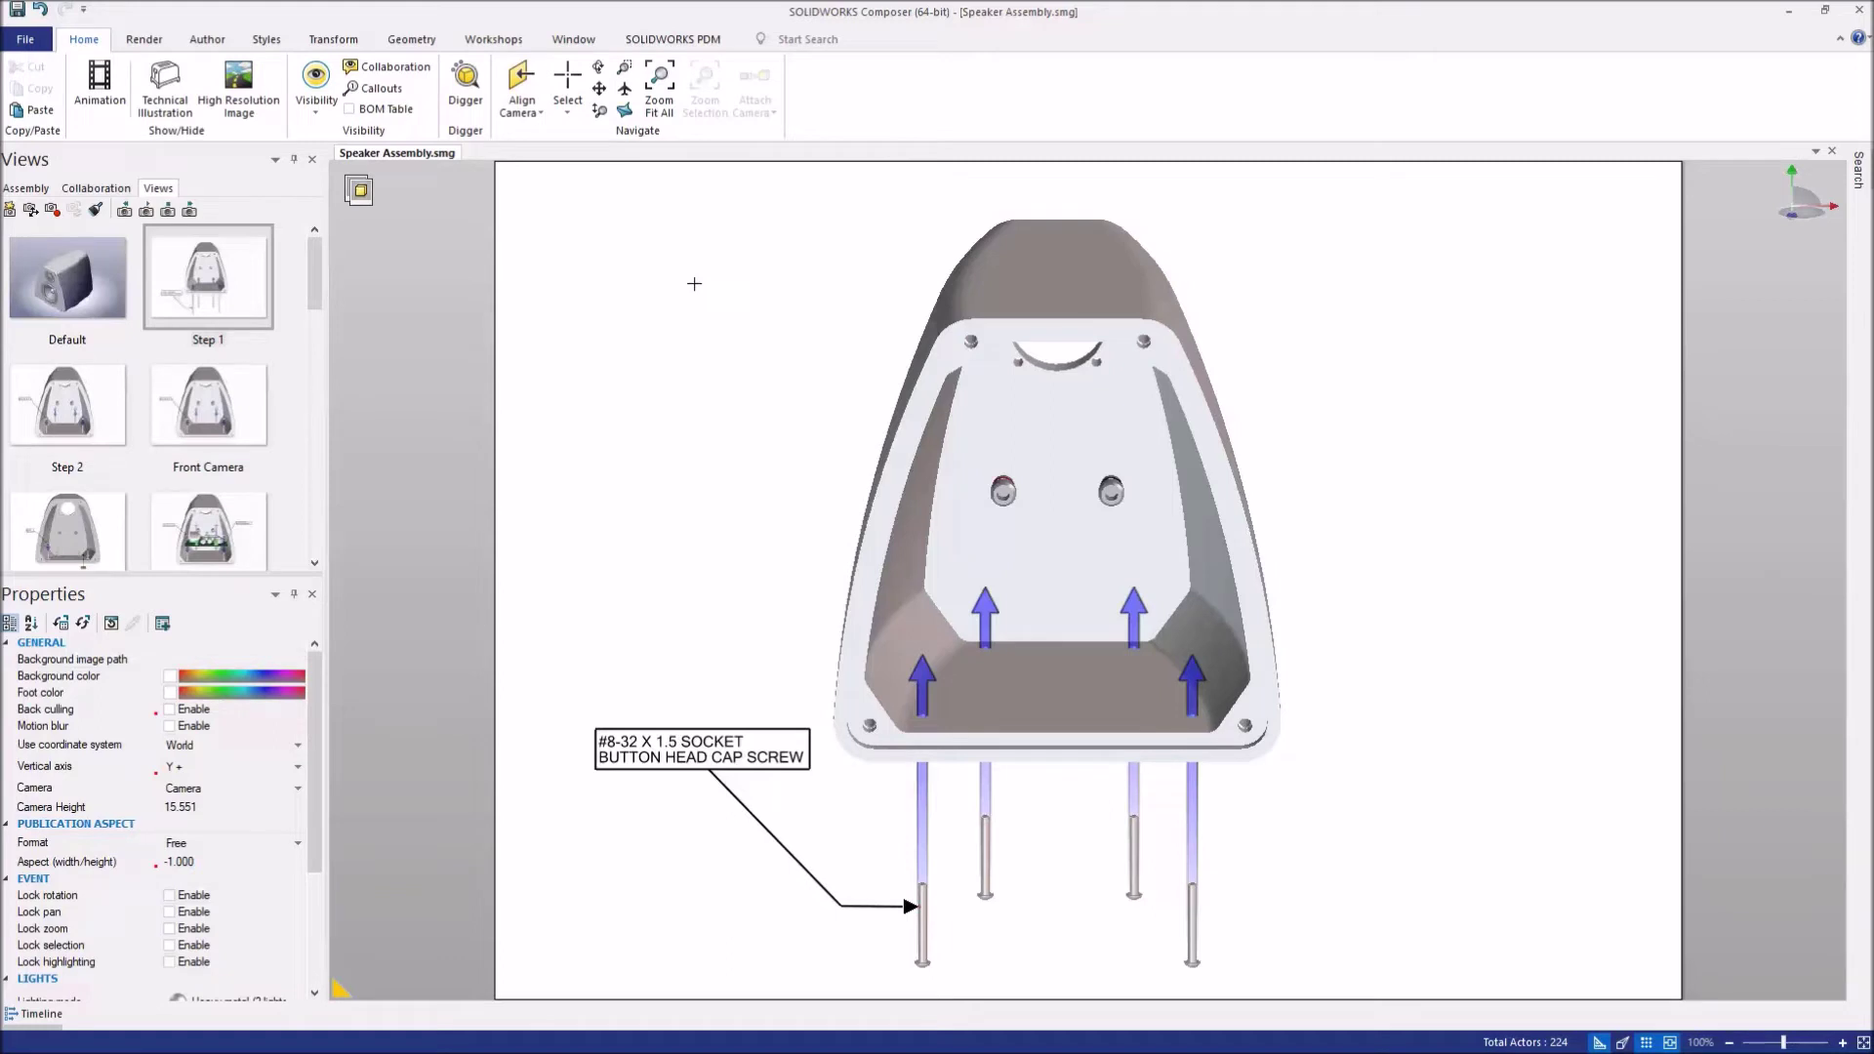
Step: Insert the Oil.smg model from the Model Browser's 3d tools folder into the scene
{"action": "left_click", "coordinate": [493, 39]}
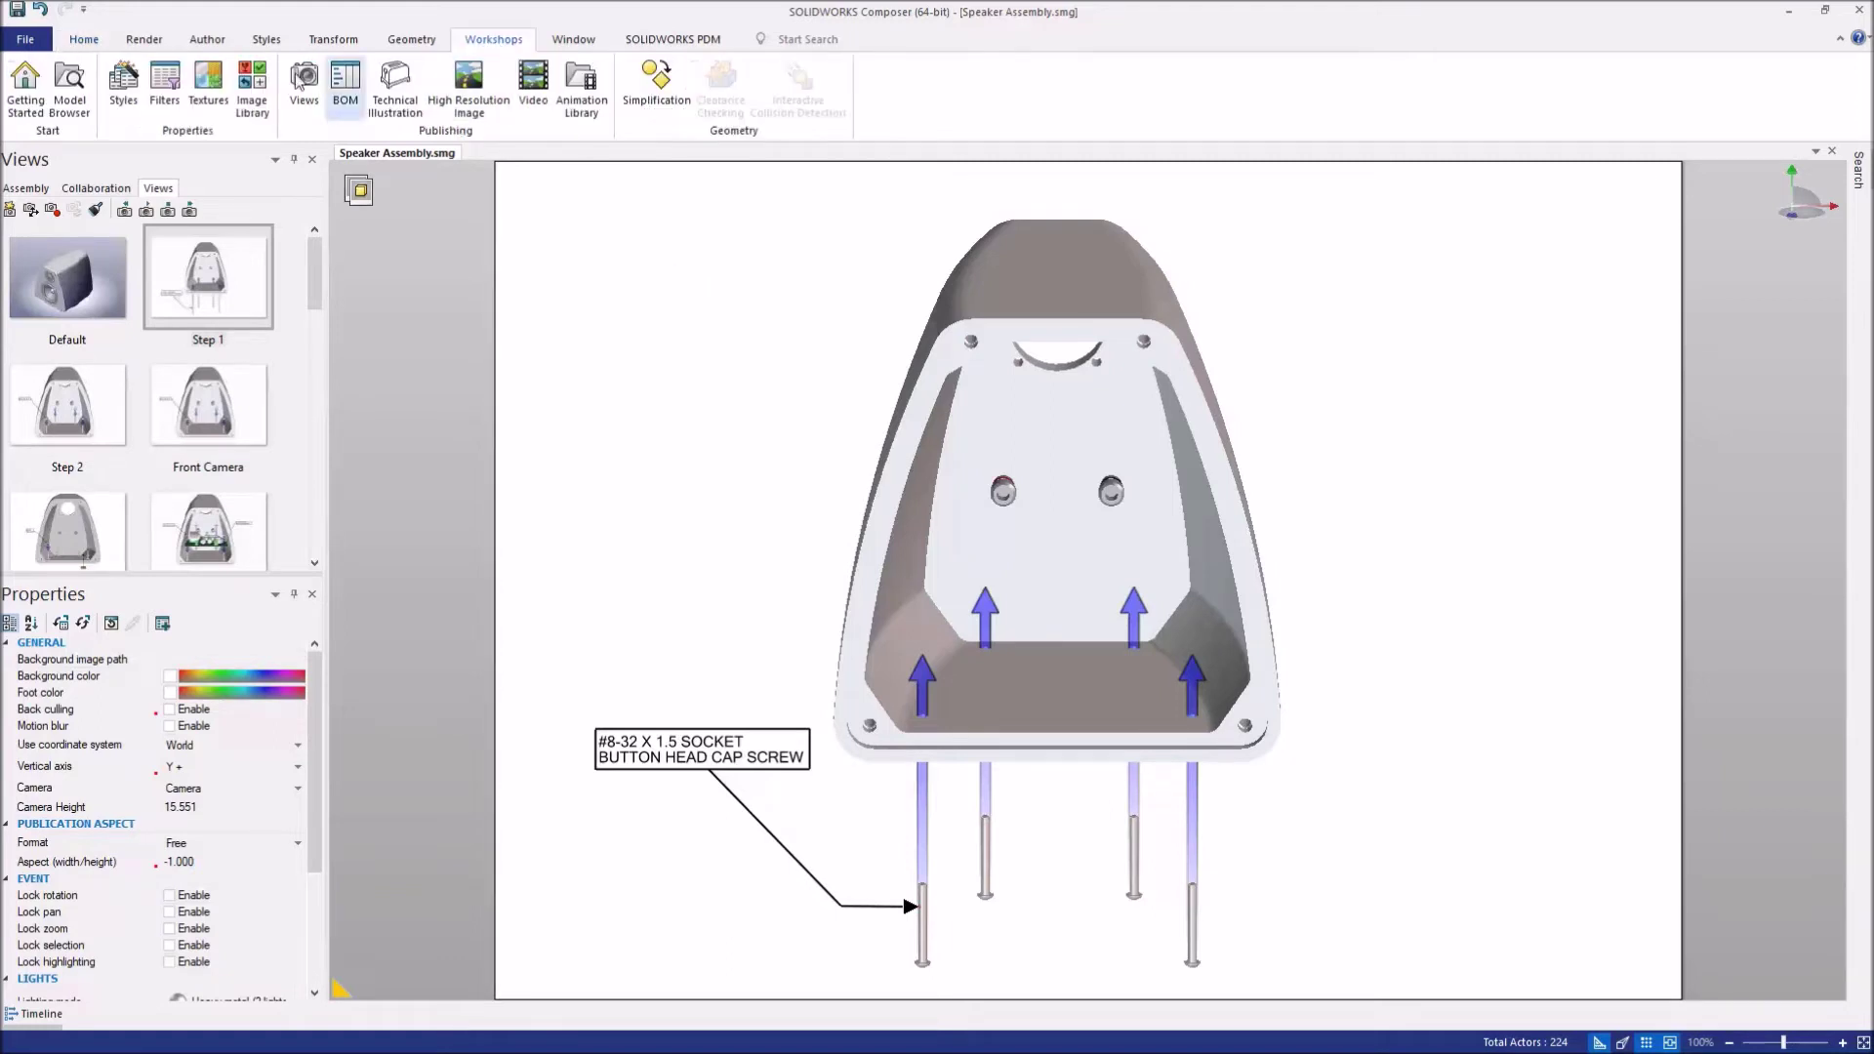
{"action": "left_click", "coordinate": [69, 88]}
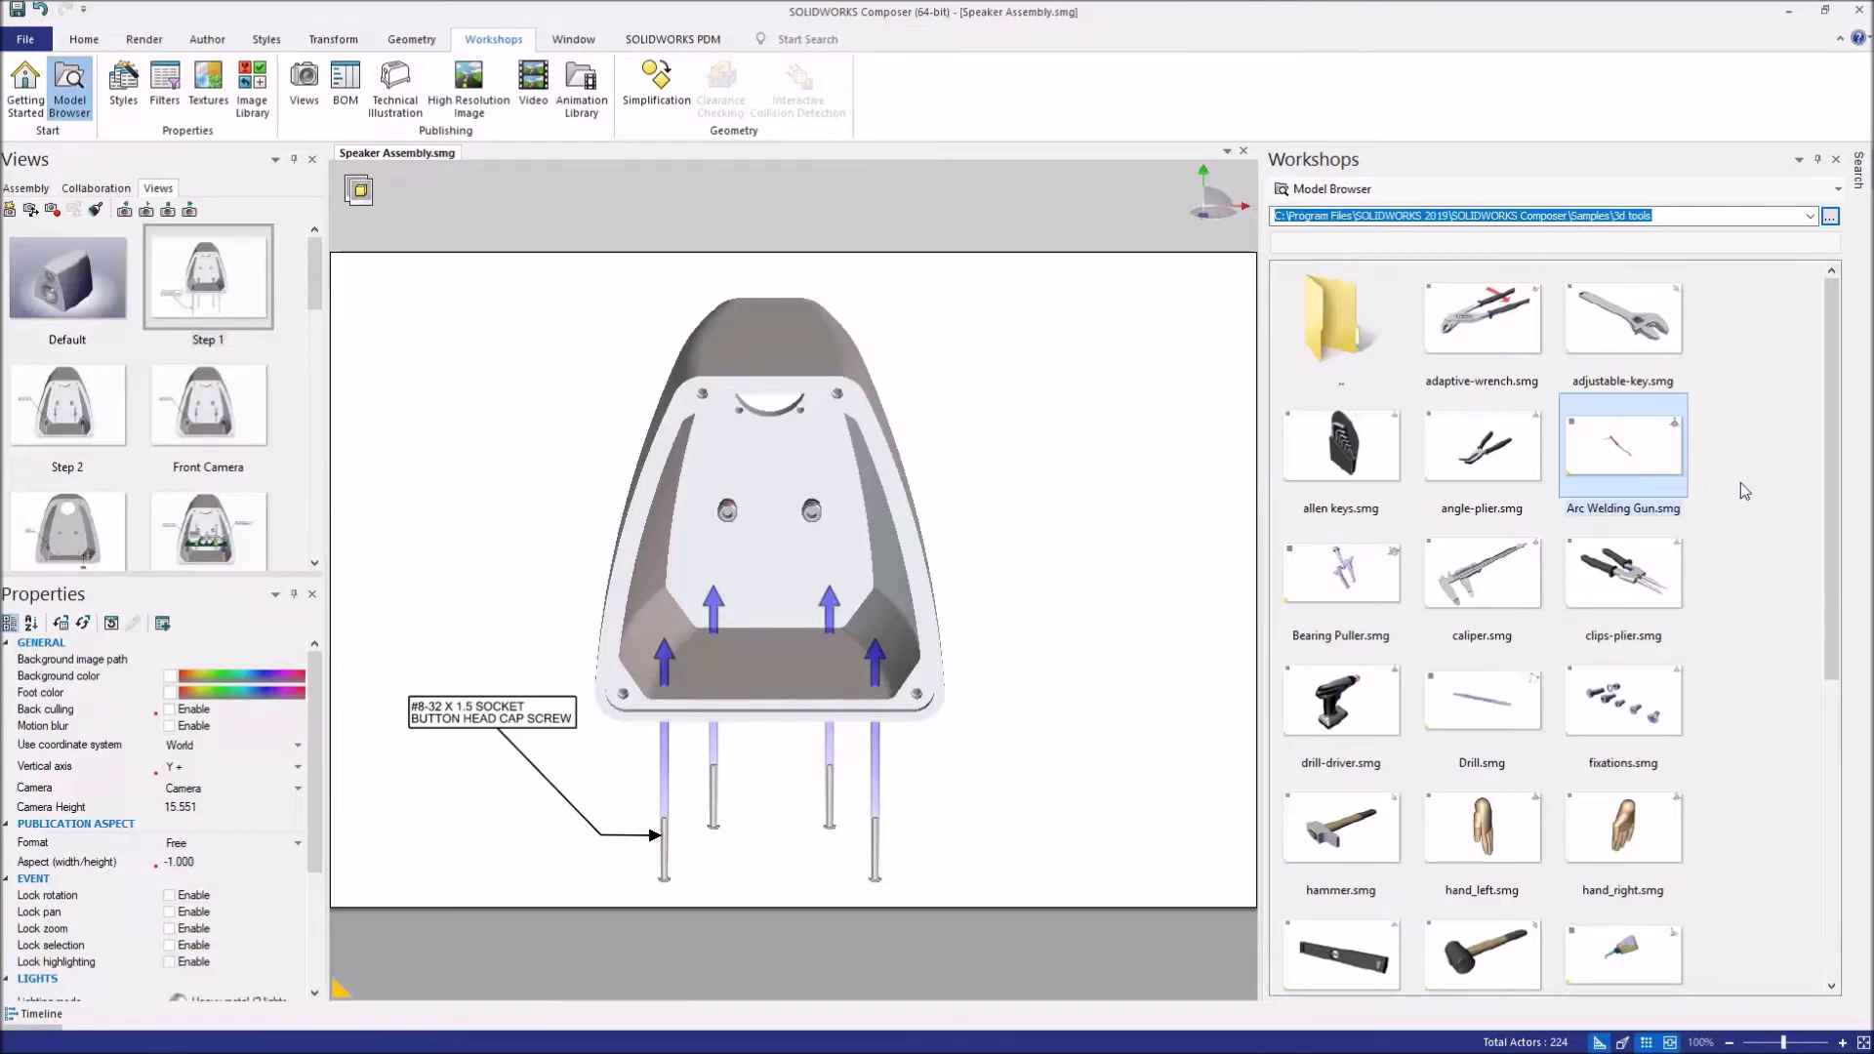
{"action": "scroll", "coordinate": [1744, 491], "scroll_direction": "down", "scroll_amount": 2}
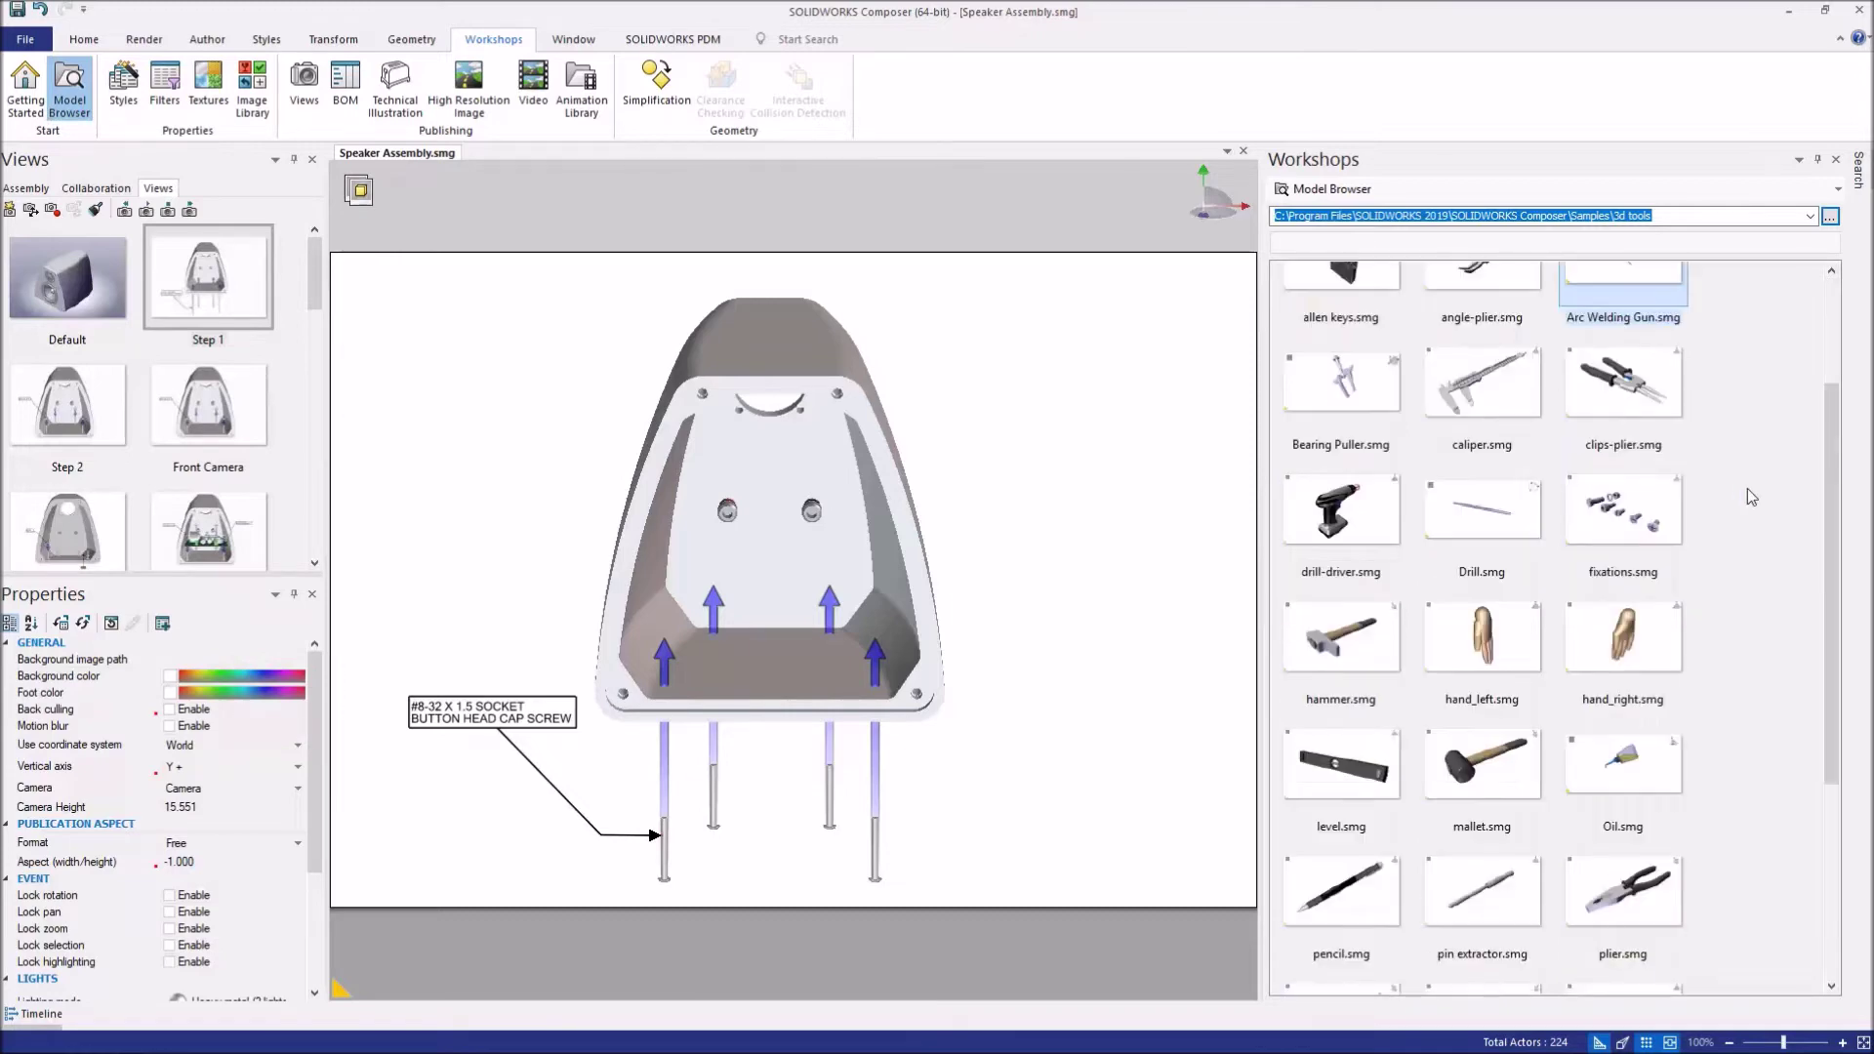
{"action": "left_click", "coordinate": [1006, 400]}
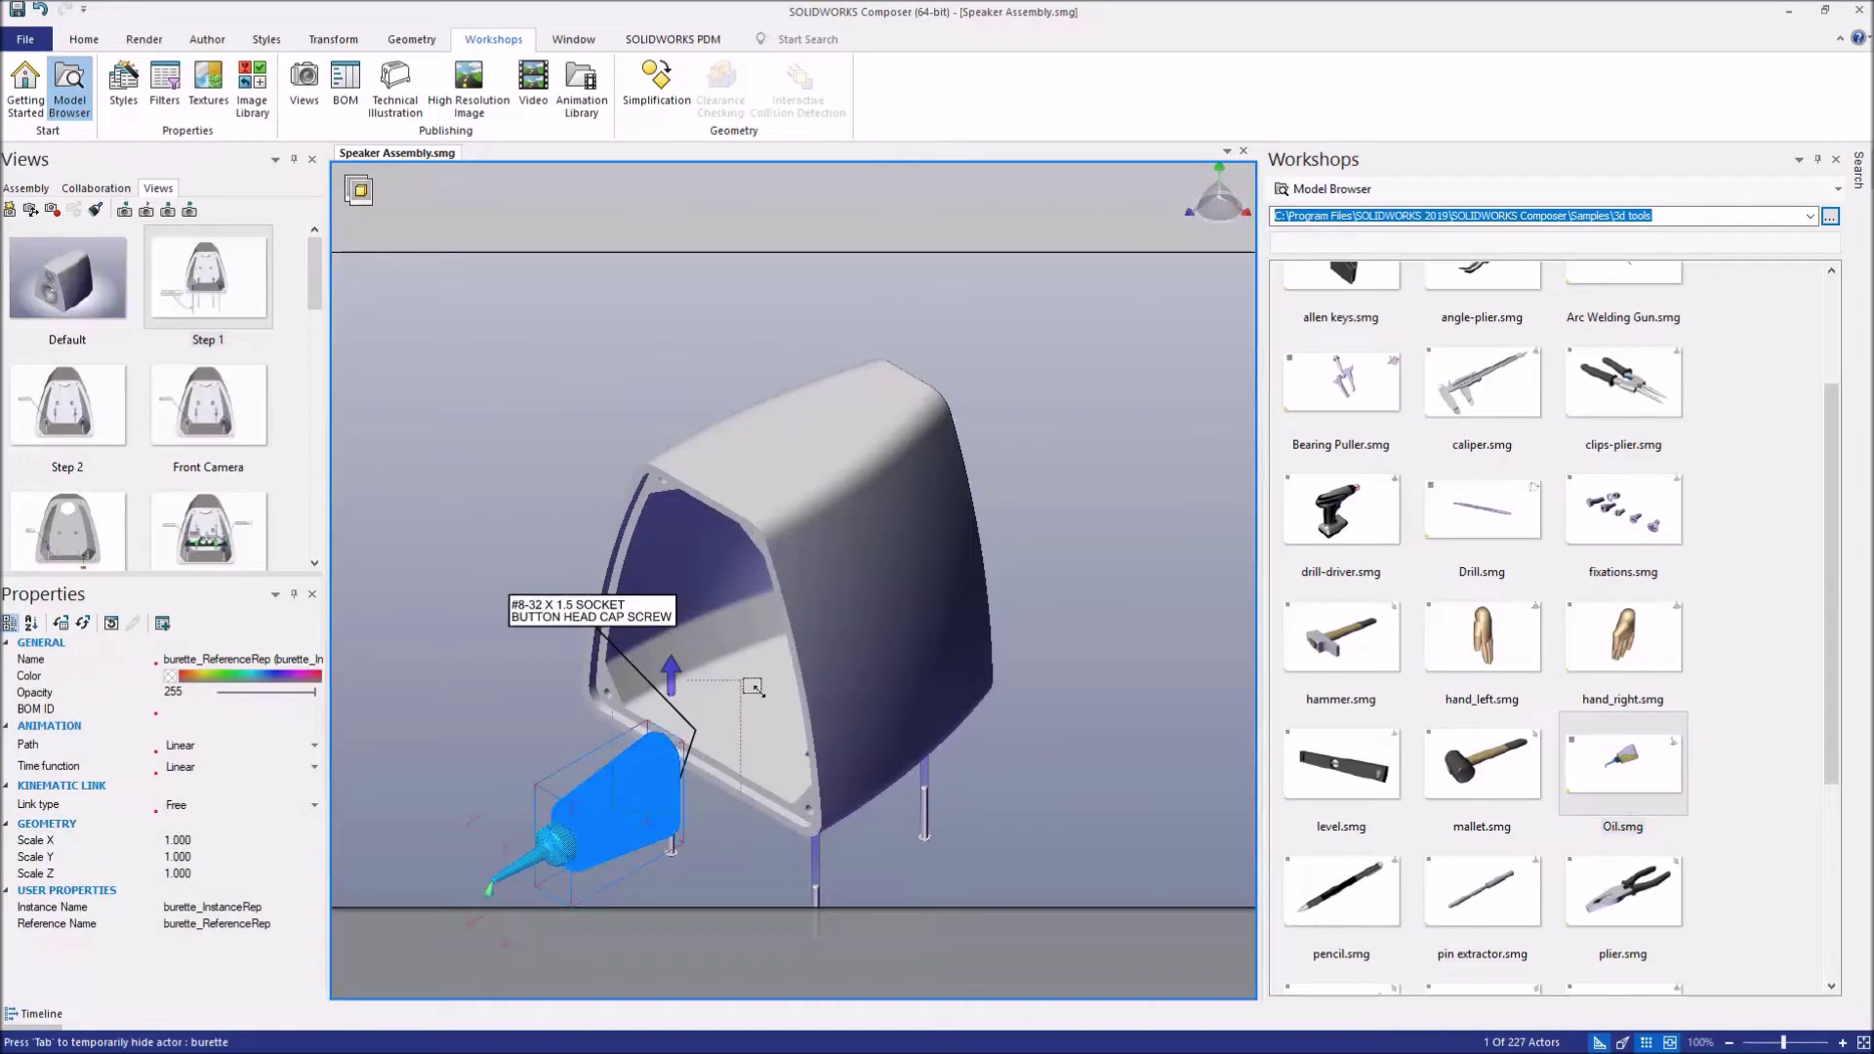
Step: Free-drag the oil bottle from in front of the speaker housing to the empty area above and right of it
{"action": "left_click", "coordinate": [336, 44]}
{"action": "left_click", "coordinate": [371, 88]}
{"action": "left_click_drag", "start_coordinate": [630, 805], "coordinate": [1193, 371]}
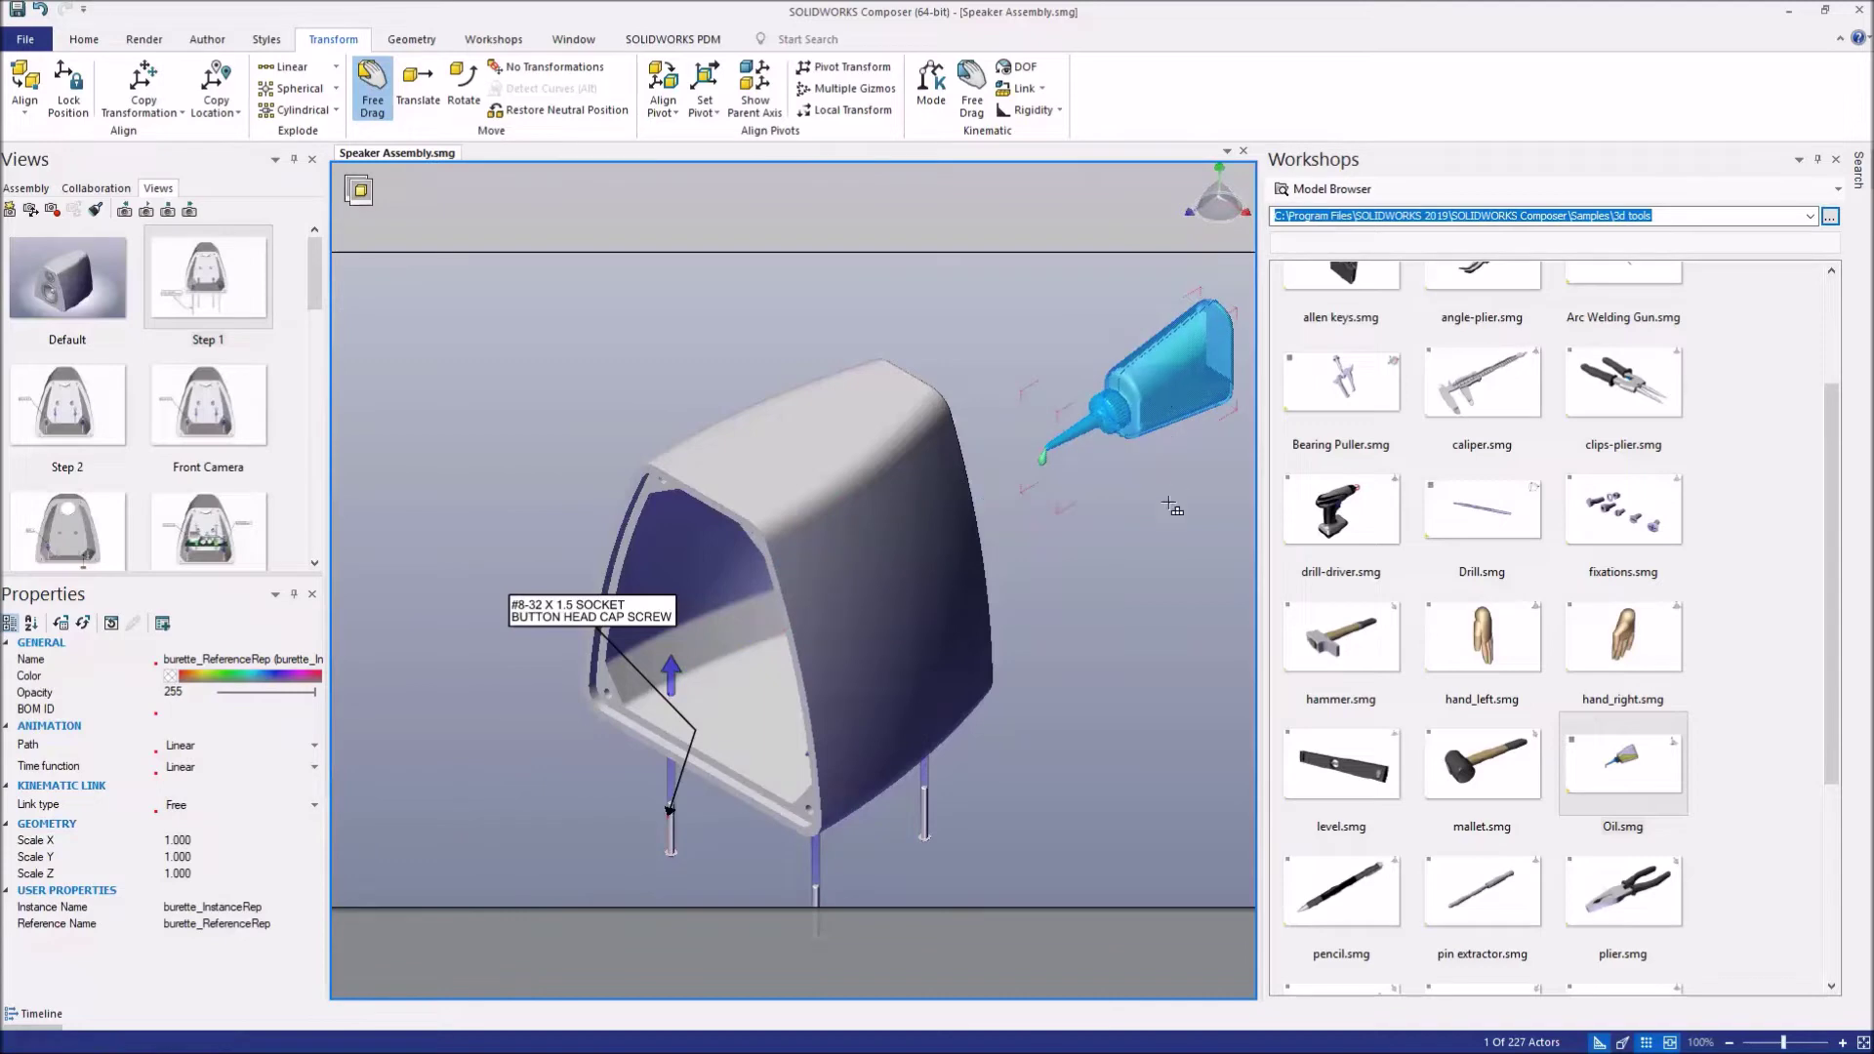
Step: Delete the oil bottle, turn off Free Drag and close the Model Browser
{"action": "key", "text": "Delete"}
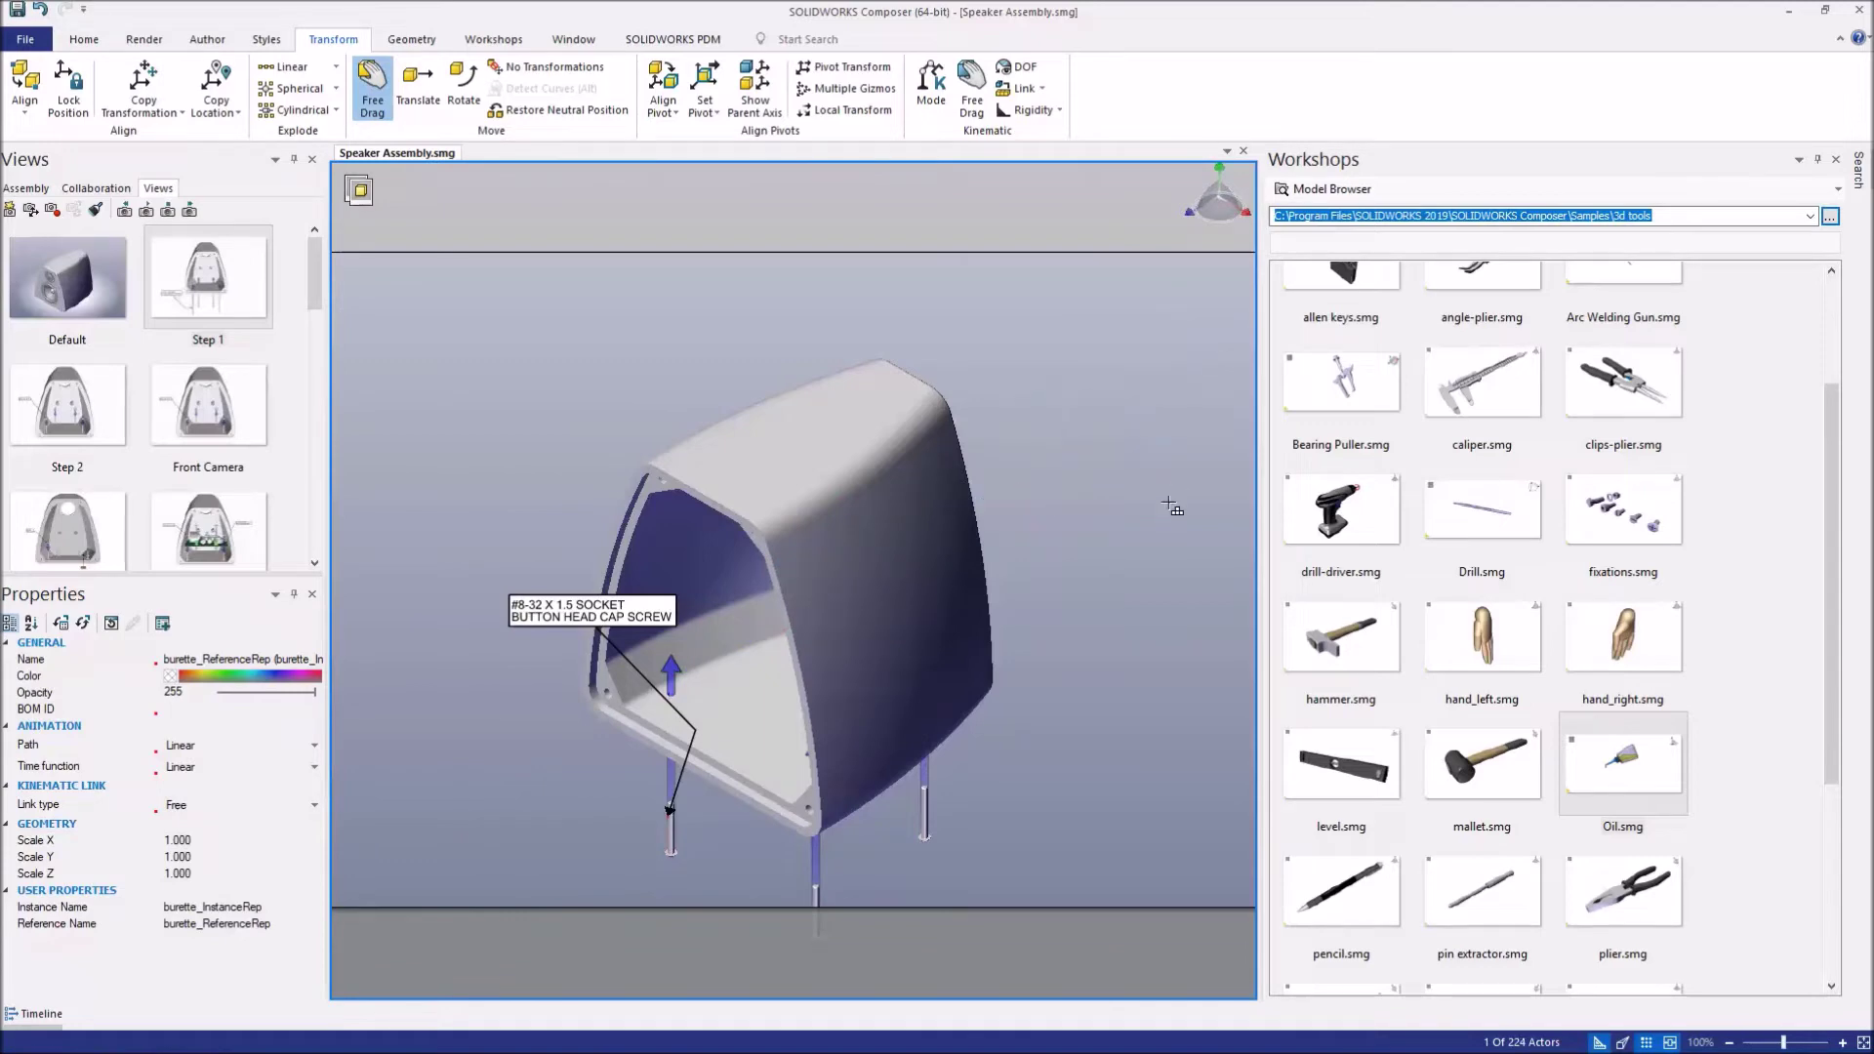
{"action": "left_click", "coordinate": [383, 101]}
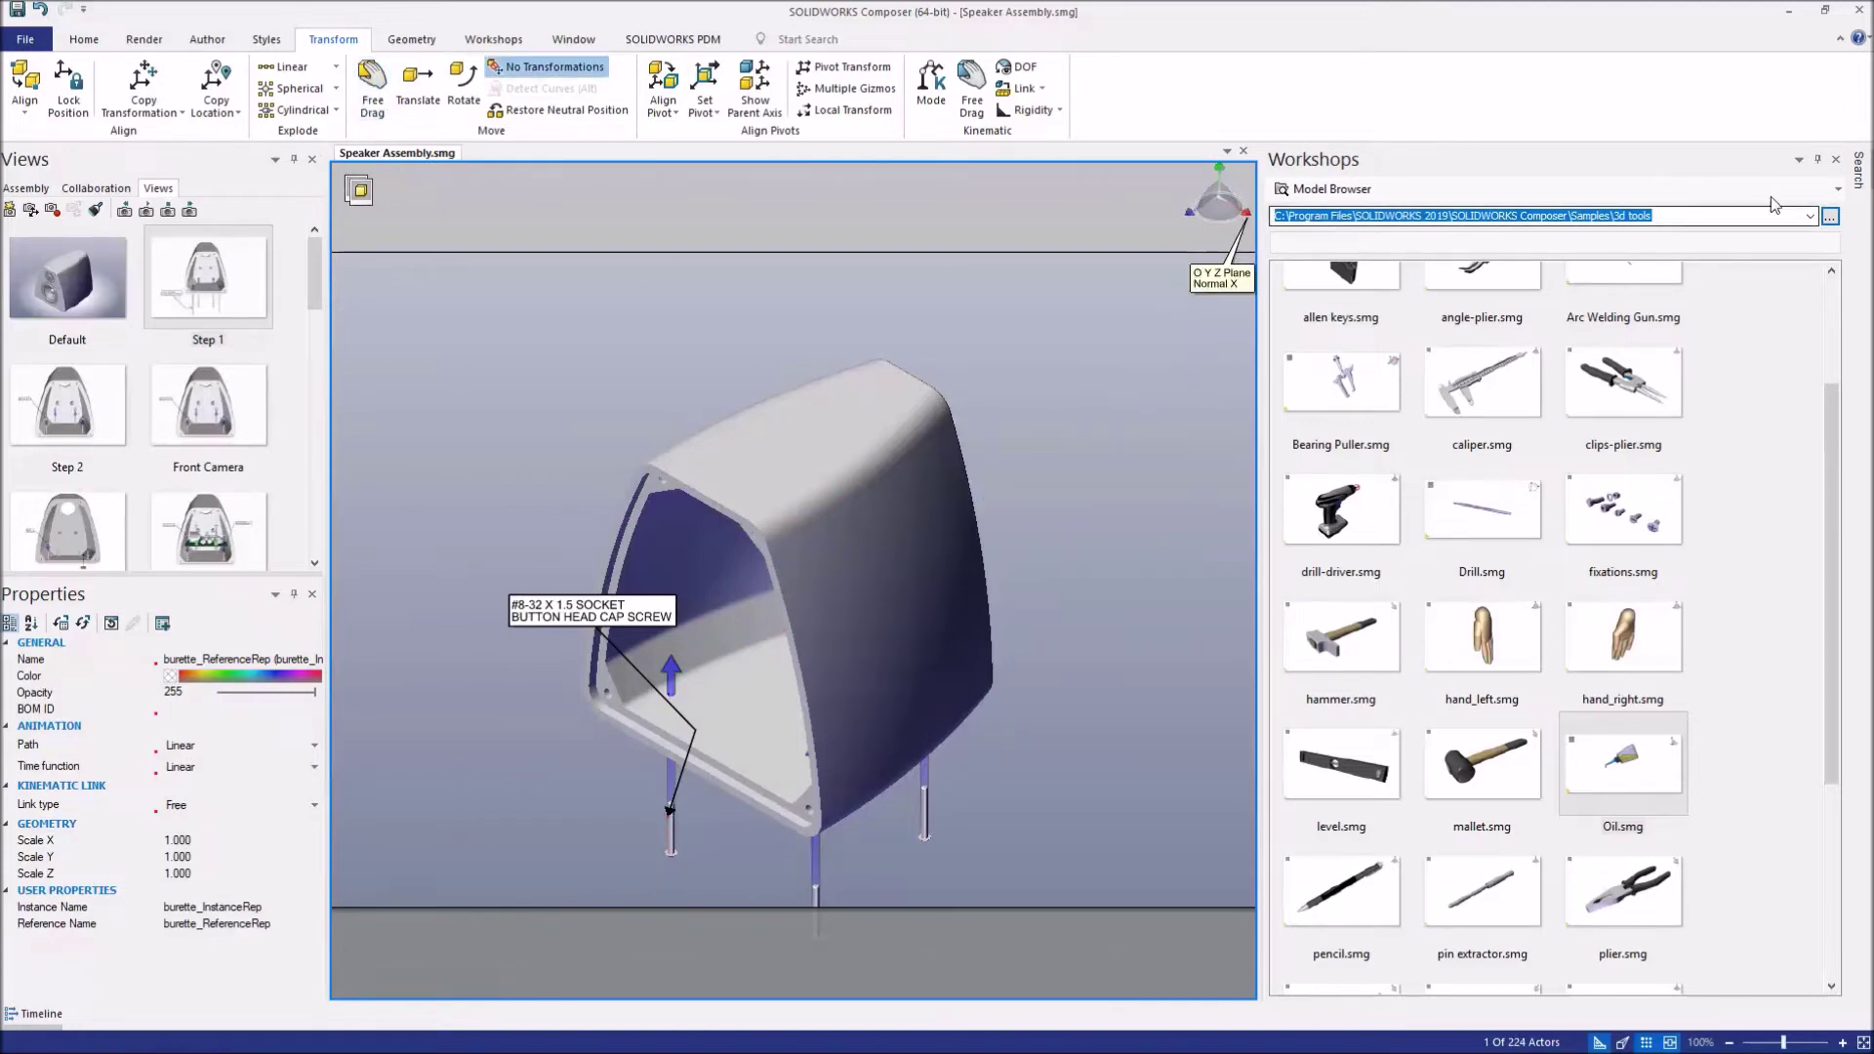
{"action": "left_click", "coordinate": [1835, 159]}
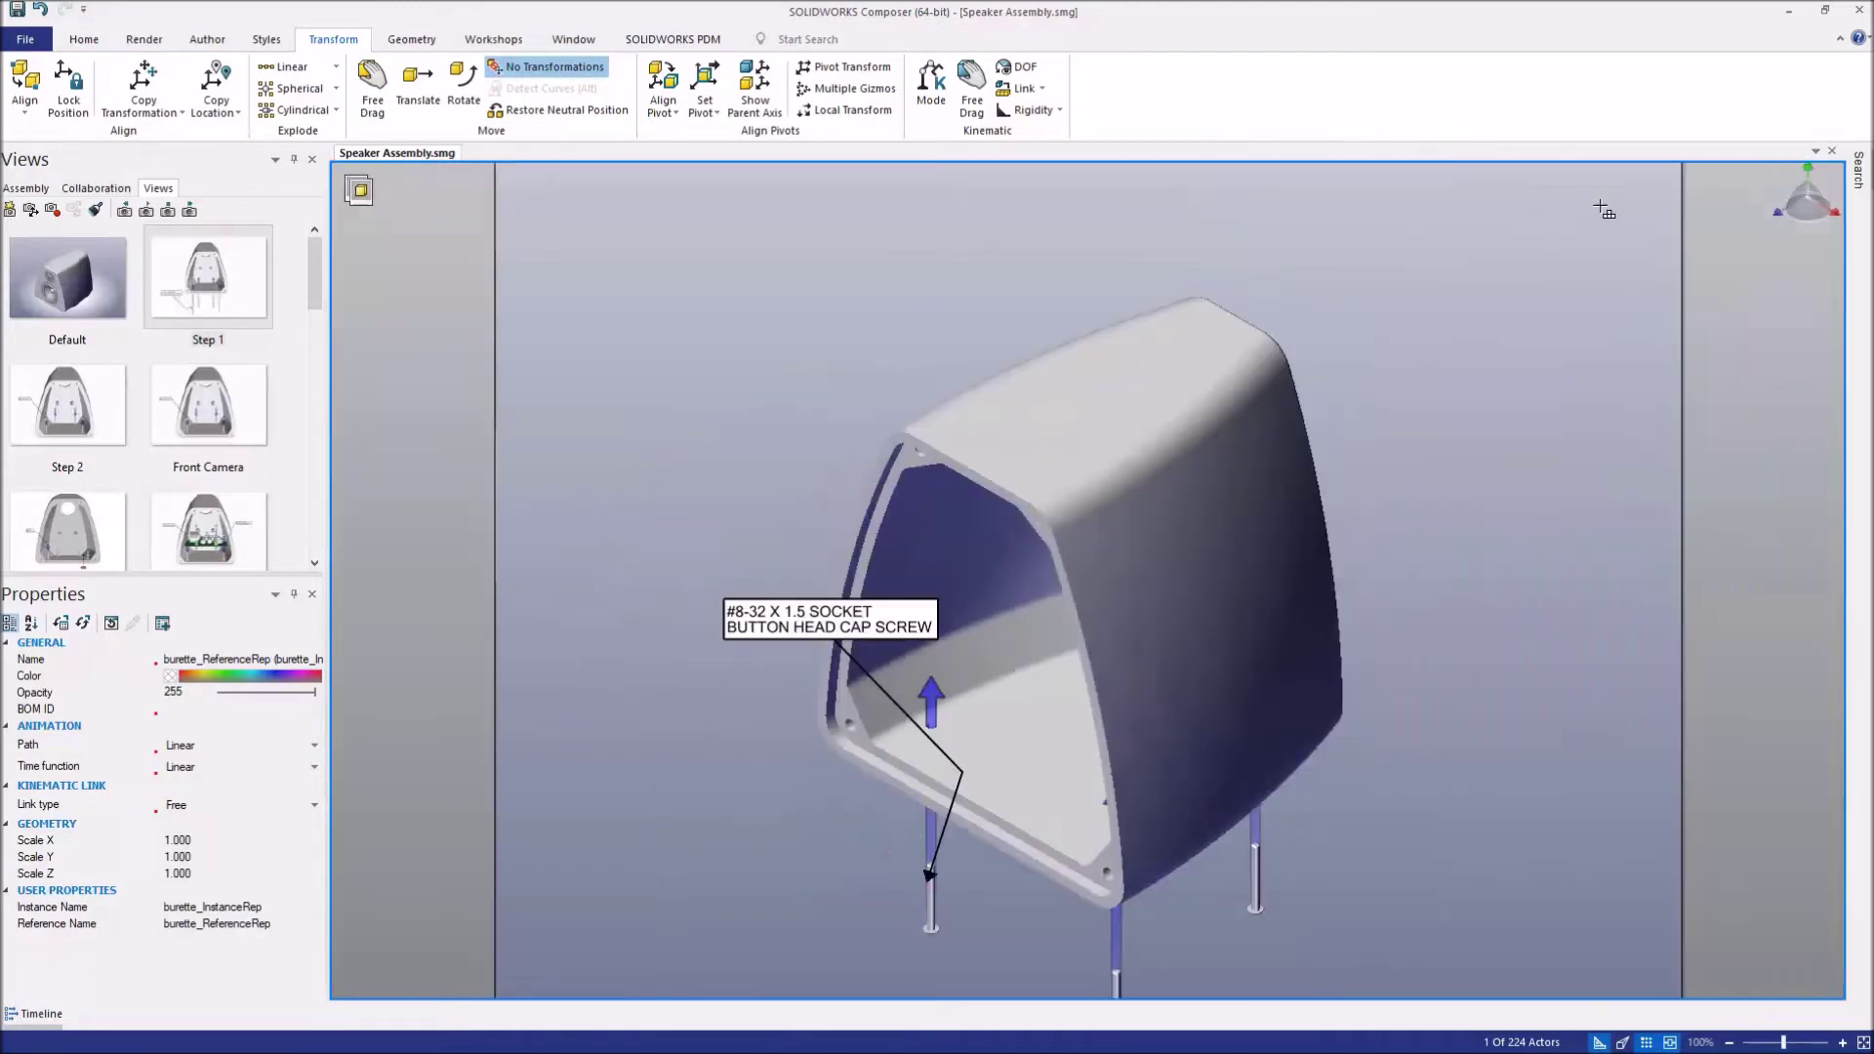
{"action": "left_click", "coordinate": [1471, 300]}
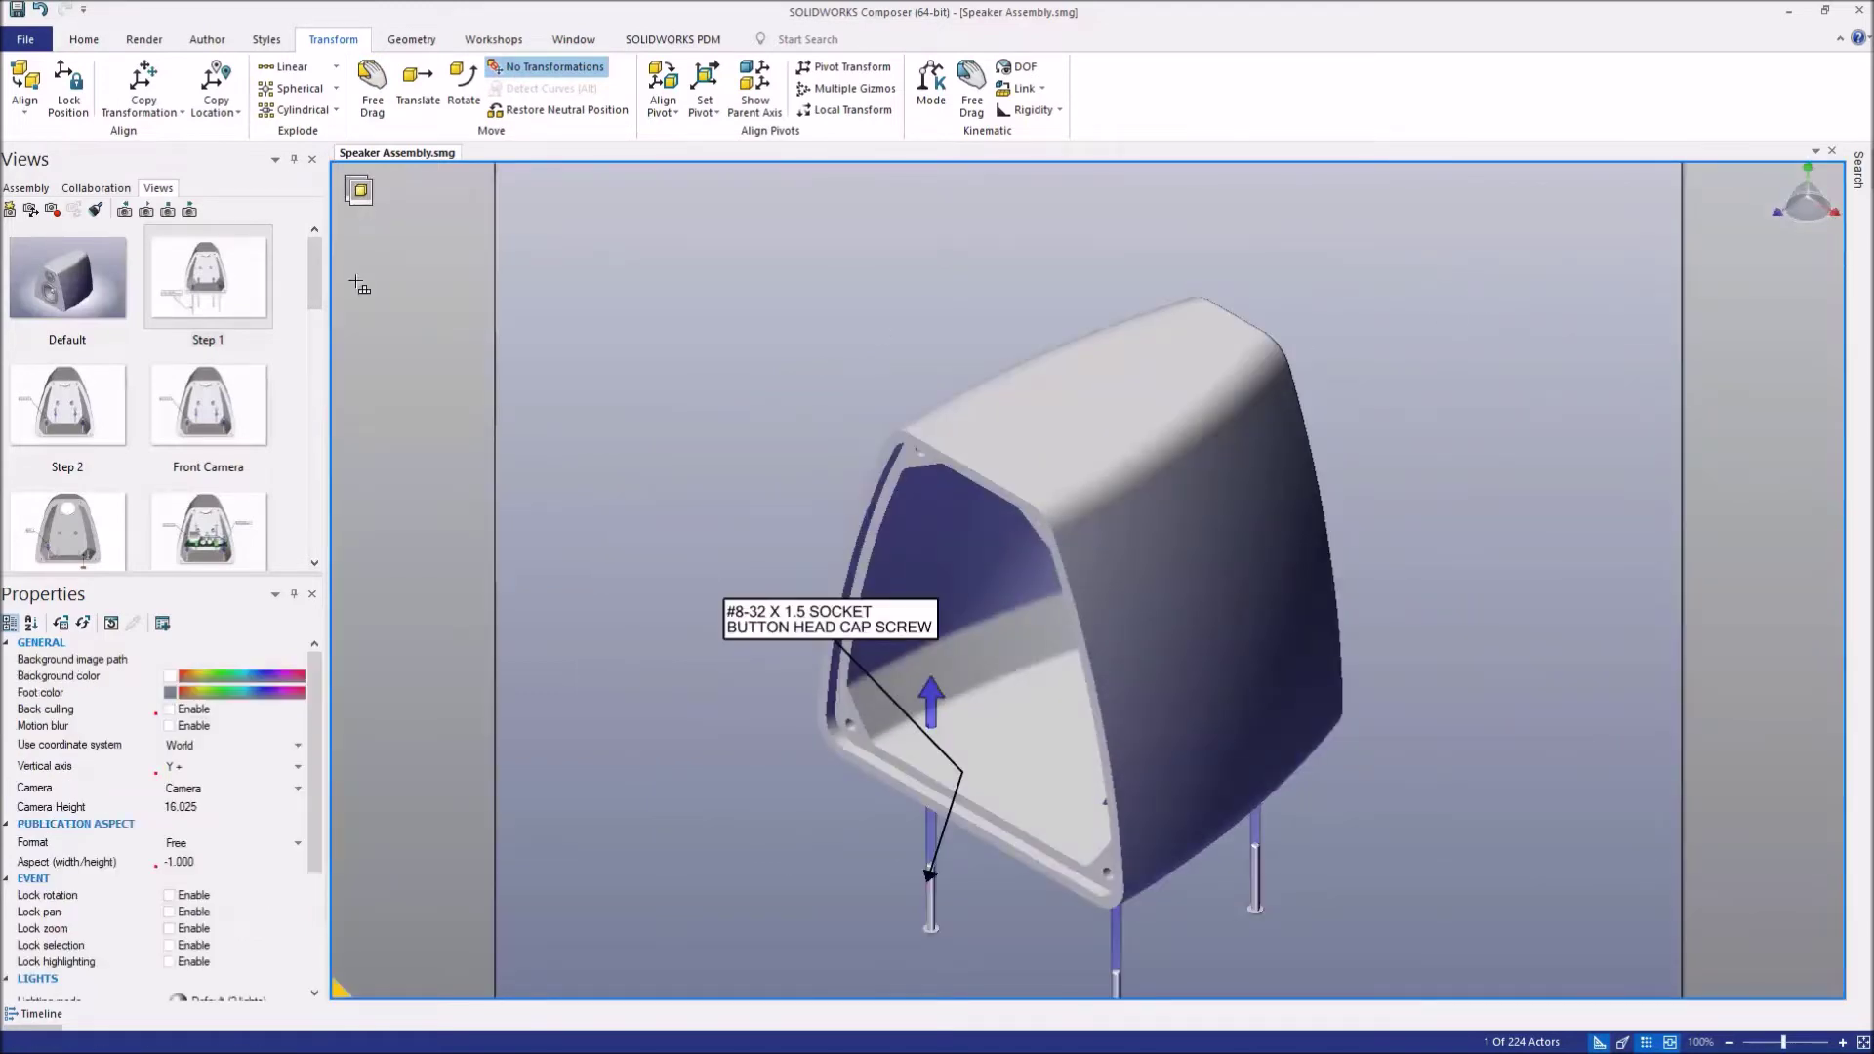
Step: Activate the Step 2 view and lock it against changes
{"action": "left_click", "coordinate": [59, 417]}
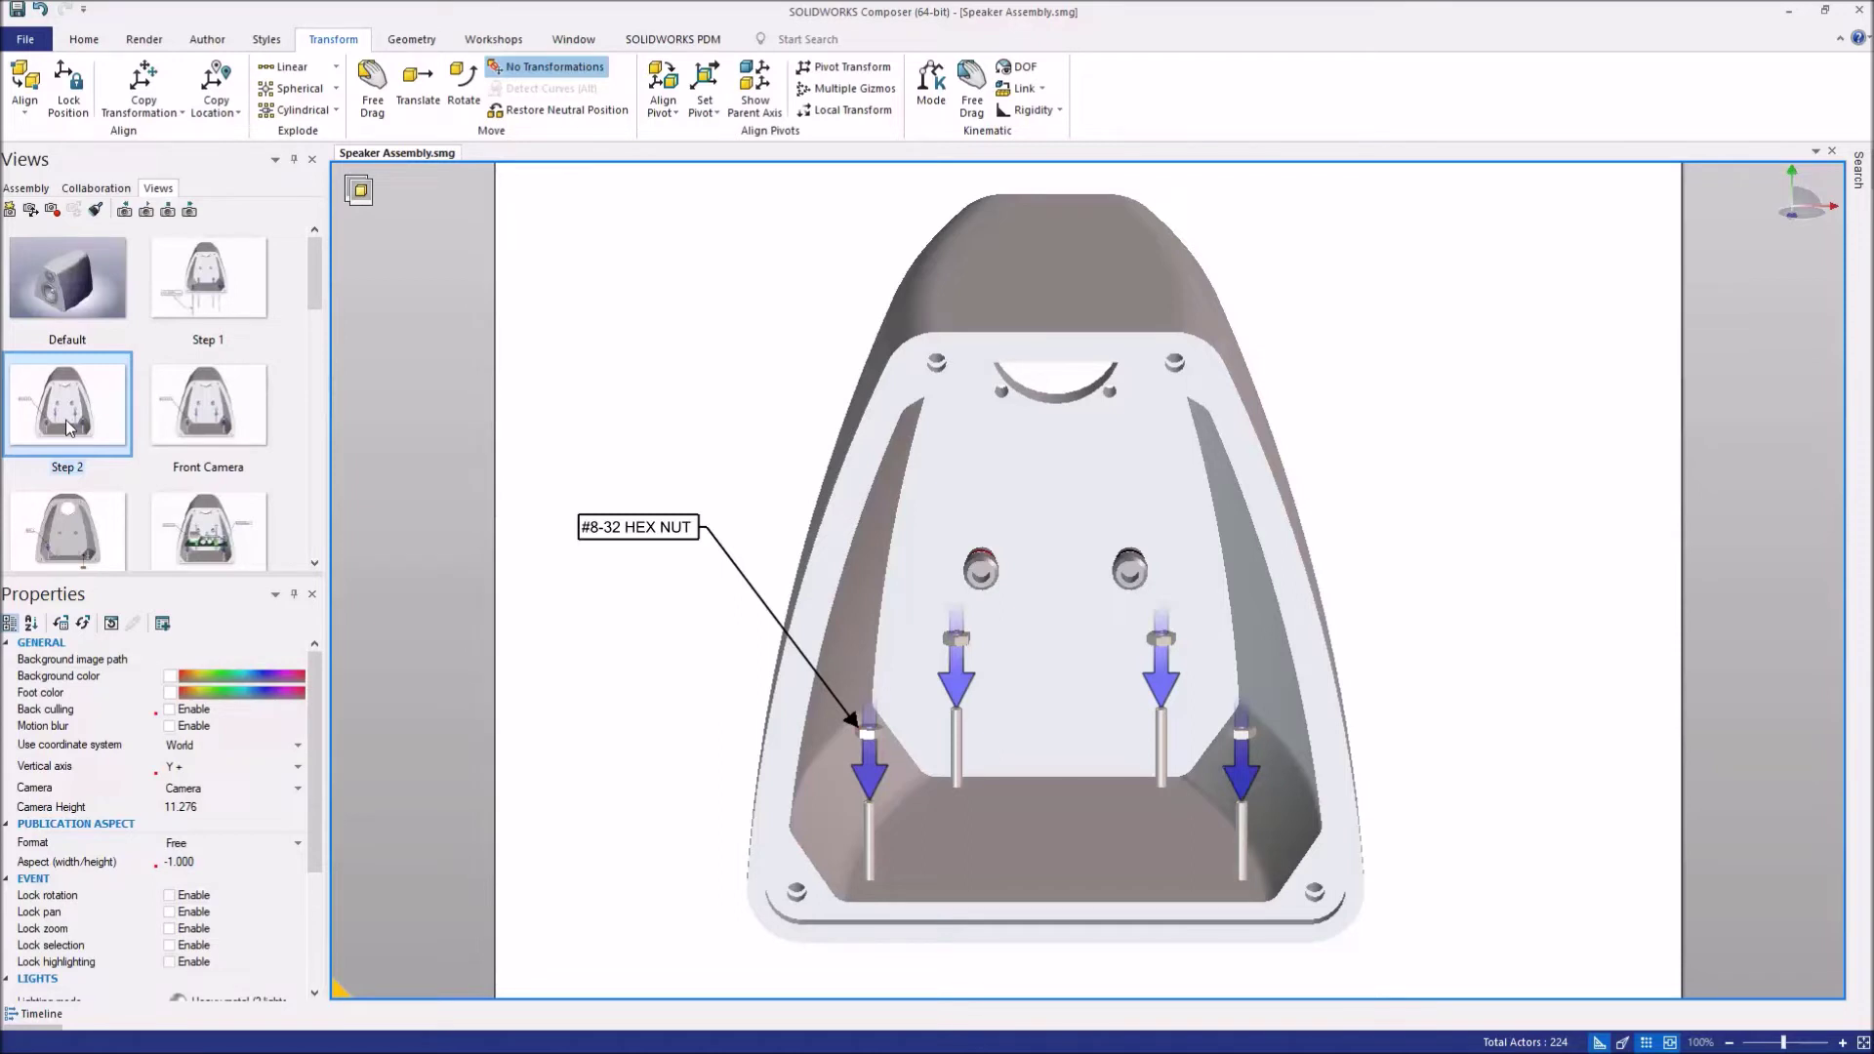
{"action": "right_click", "coordinate": [67, 419]}
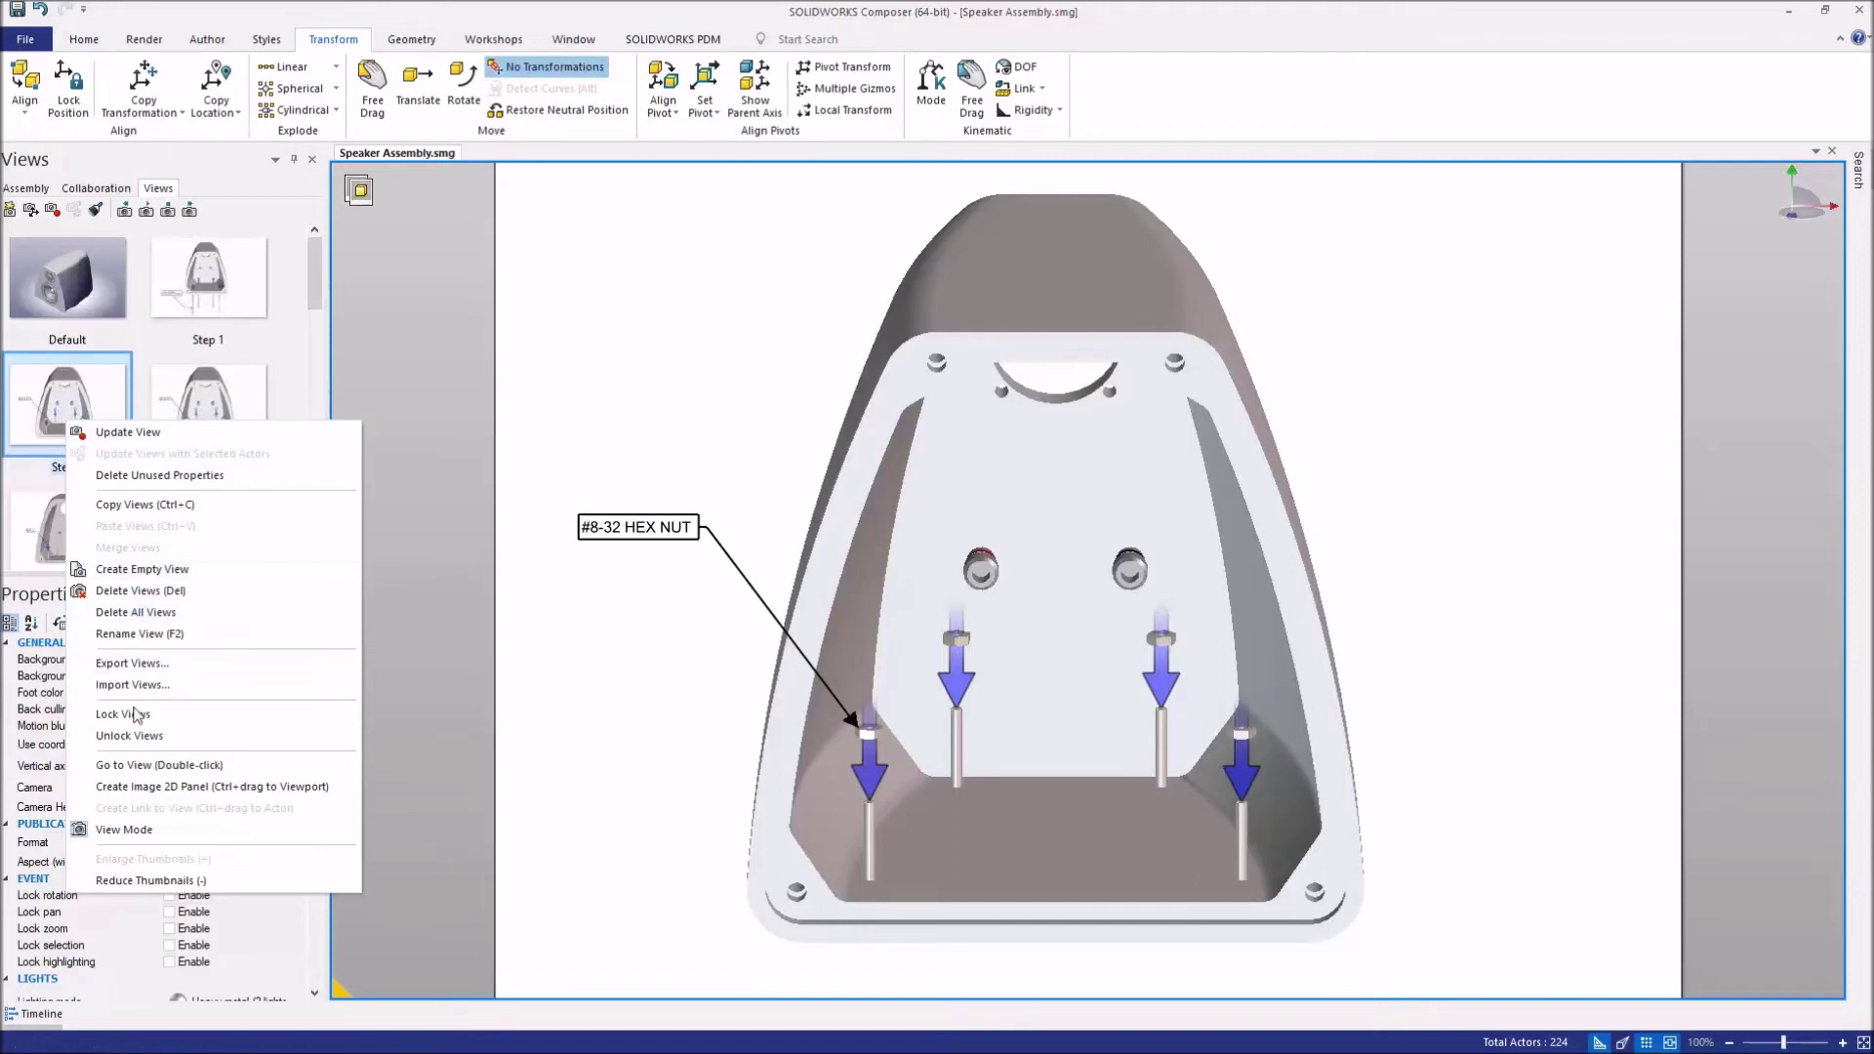
{"action": "left_click", "coordinate": [104, 715]}
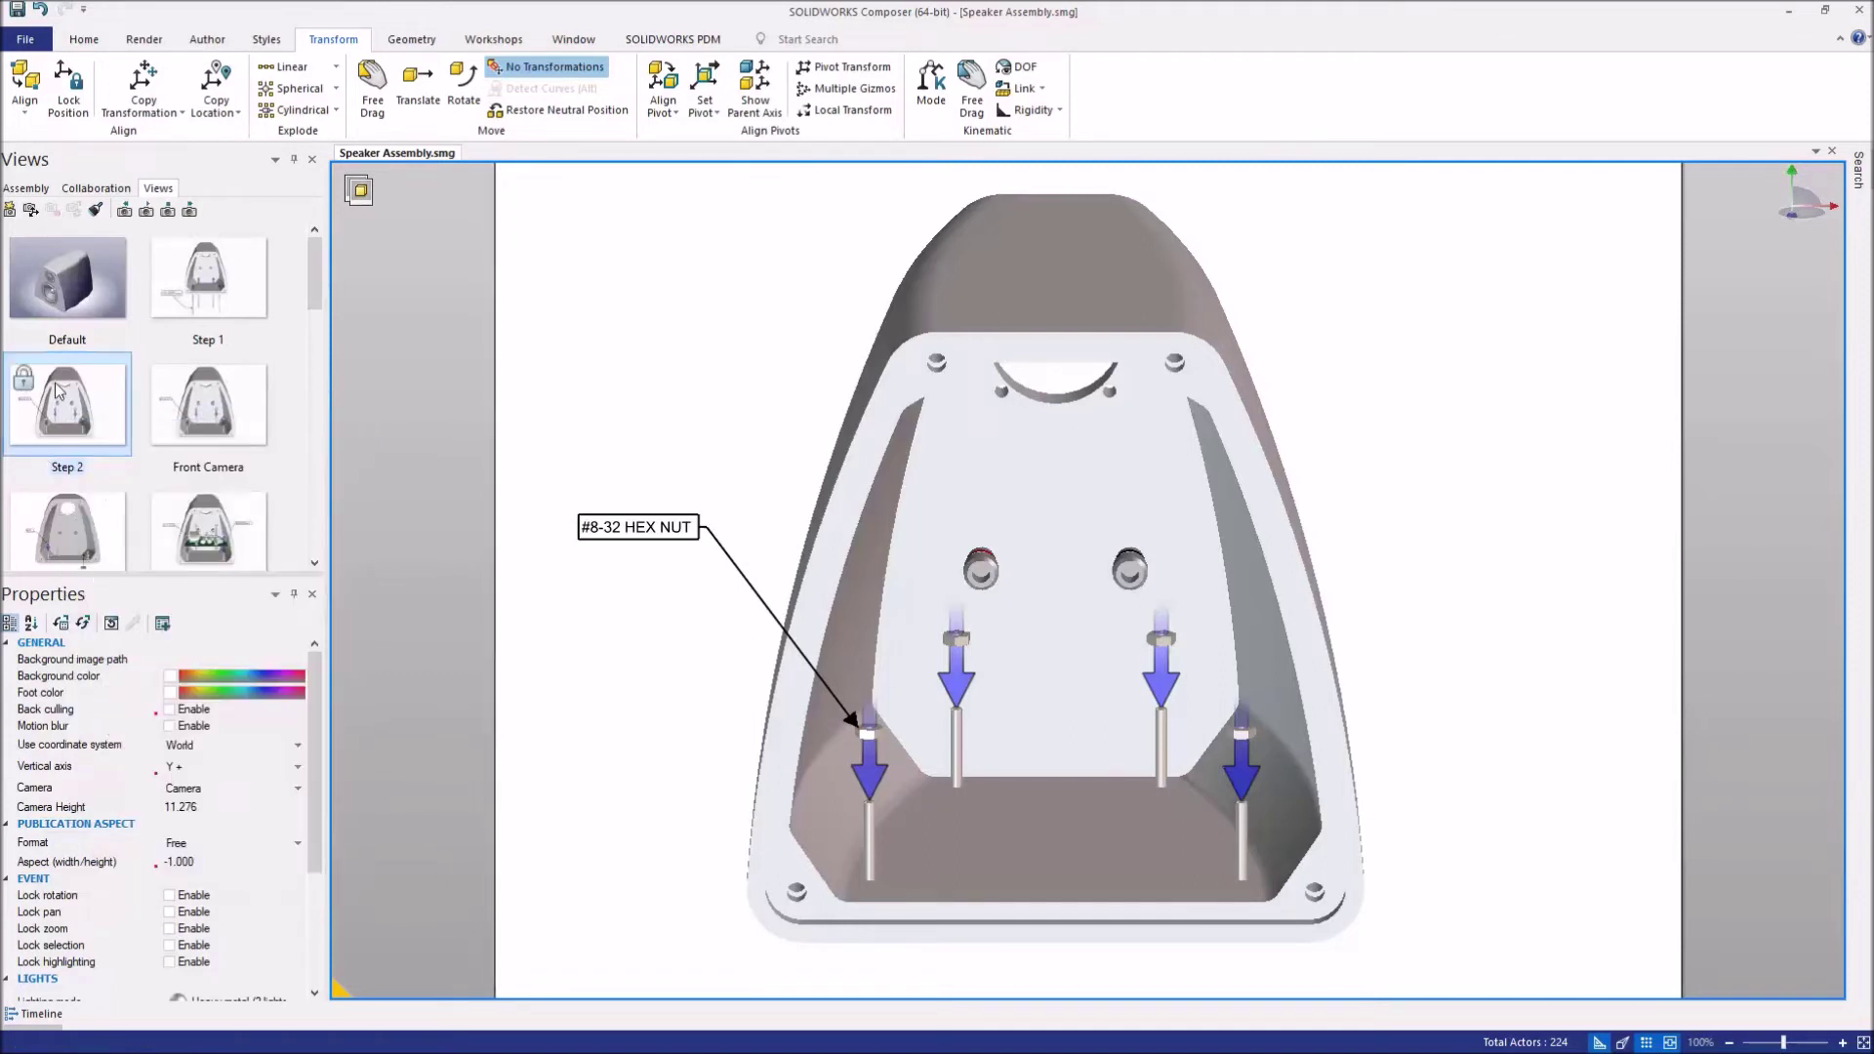
Step: Translate the hex nut marked by the callout straight up inside the housing, and check the update options of the locked Step 2 view
{"action": "left_click", "coordinate": [862, 731]}
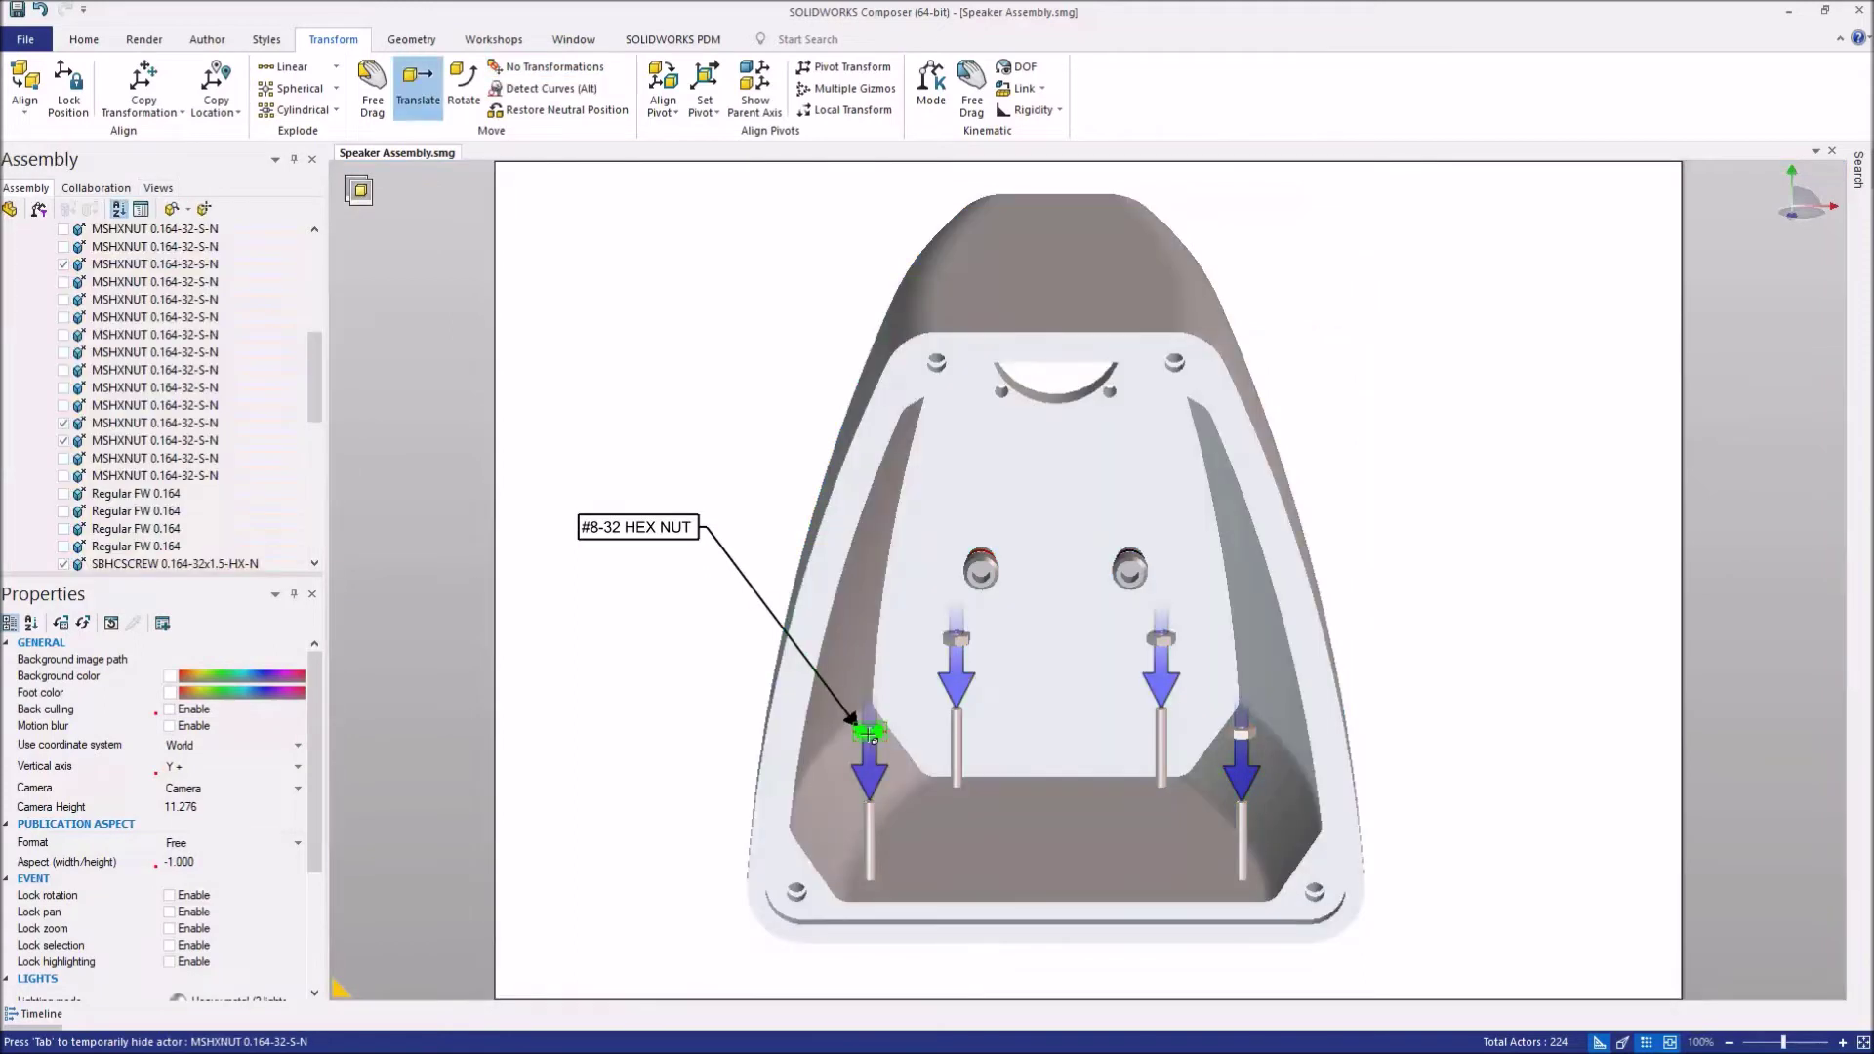
{"action": "left_click_drag", "start_coordinate": [876, 818], "coordinate": [862, 549]}
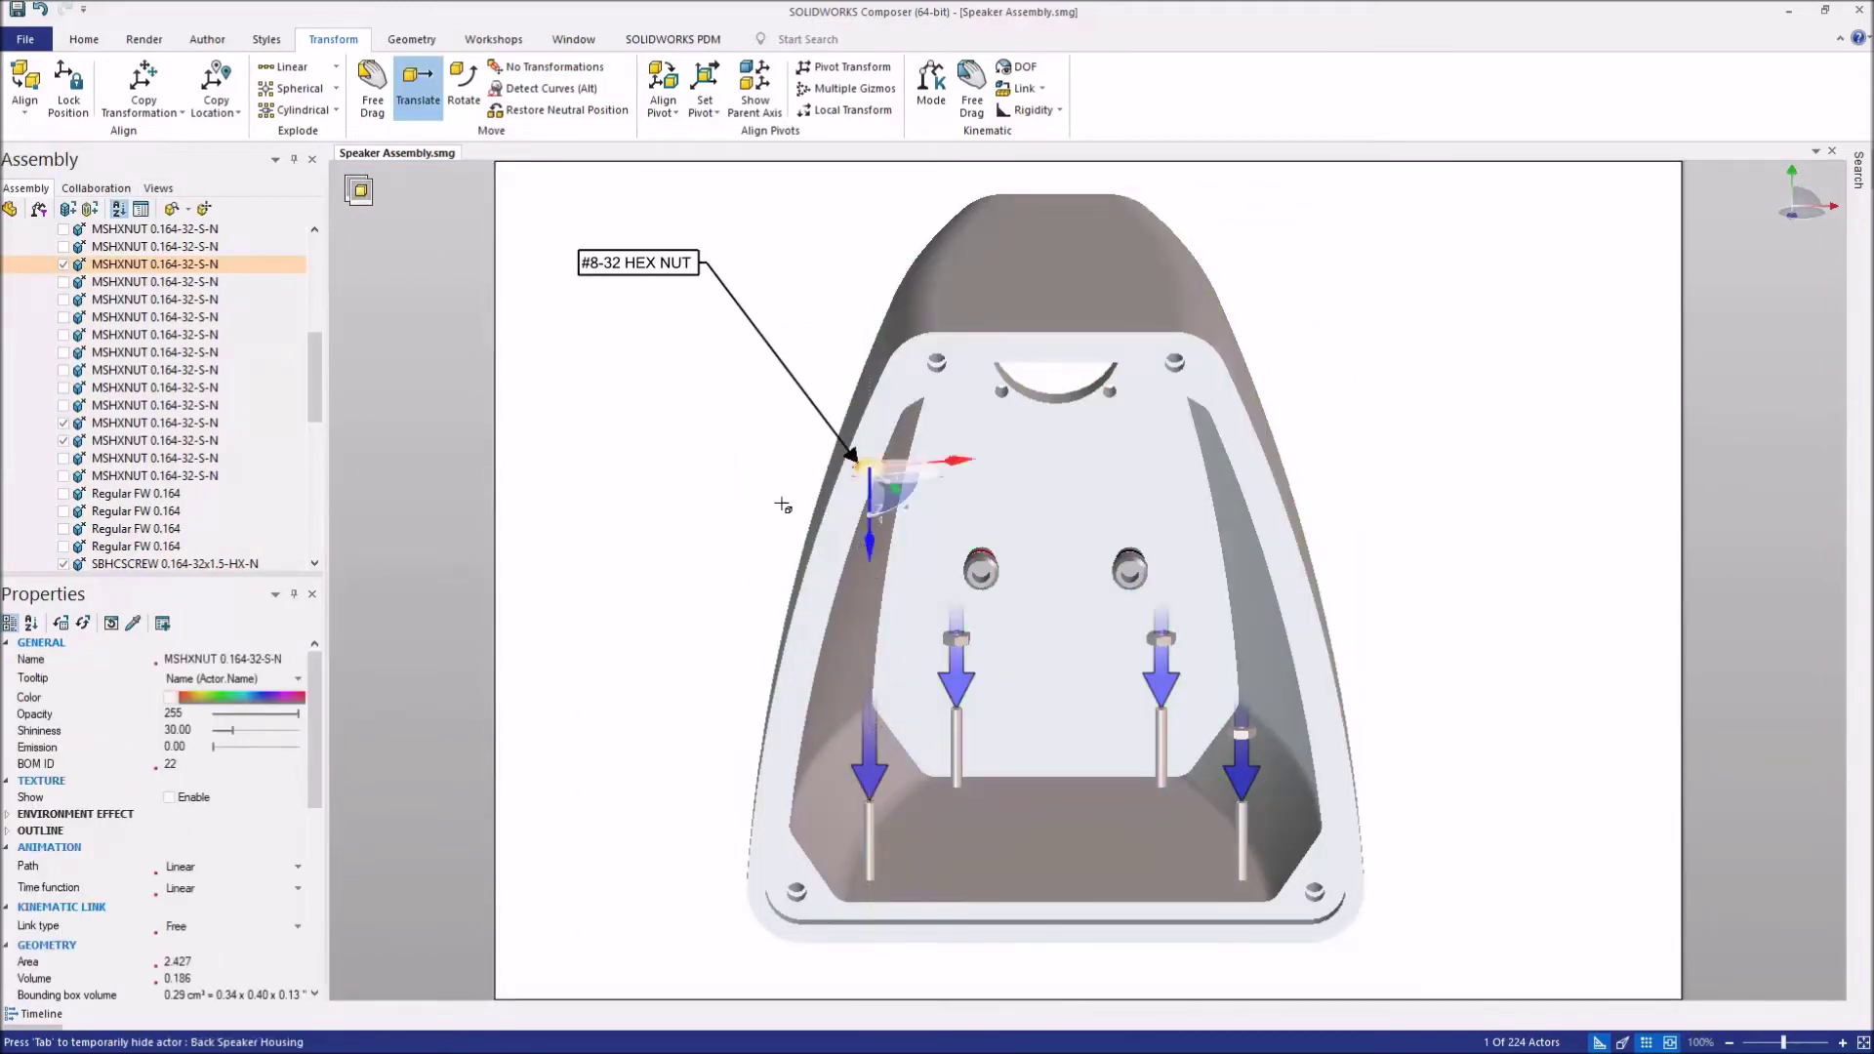
{"action": "left_click", "coordinate": [712, 473]}
{"action": "left_click", "coordinate": [158, 187]}
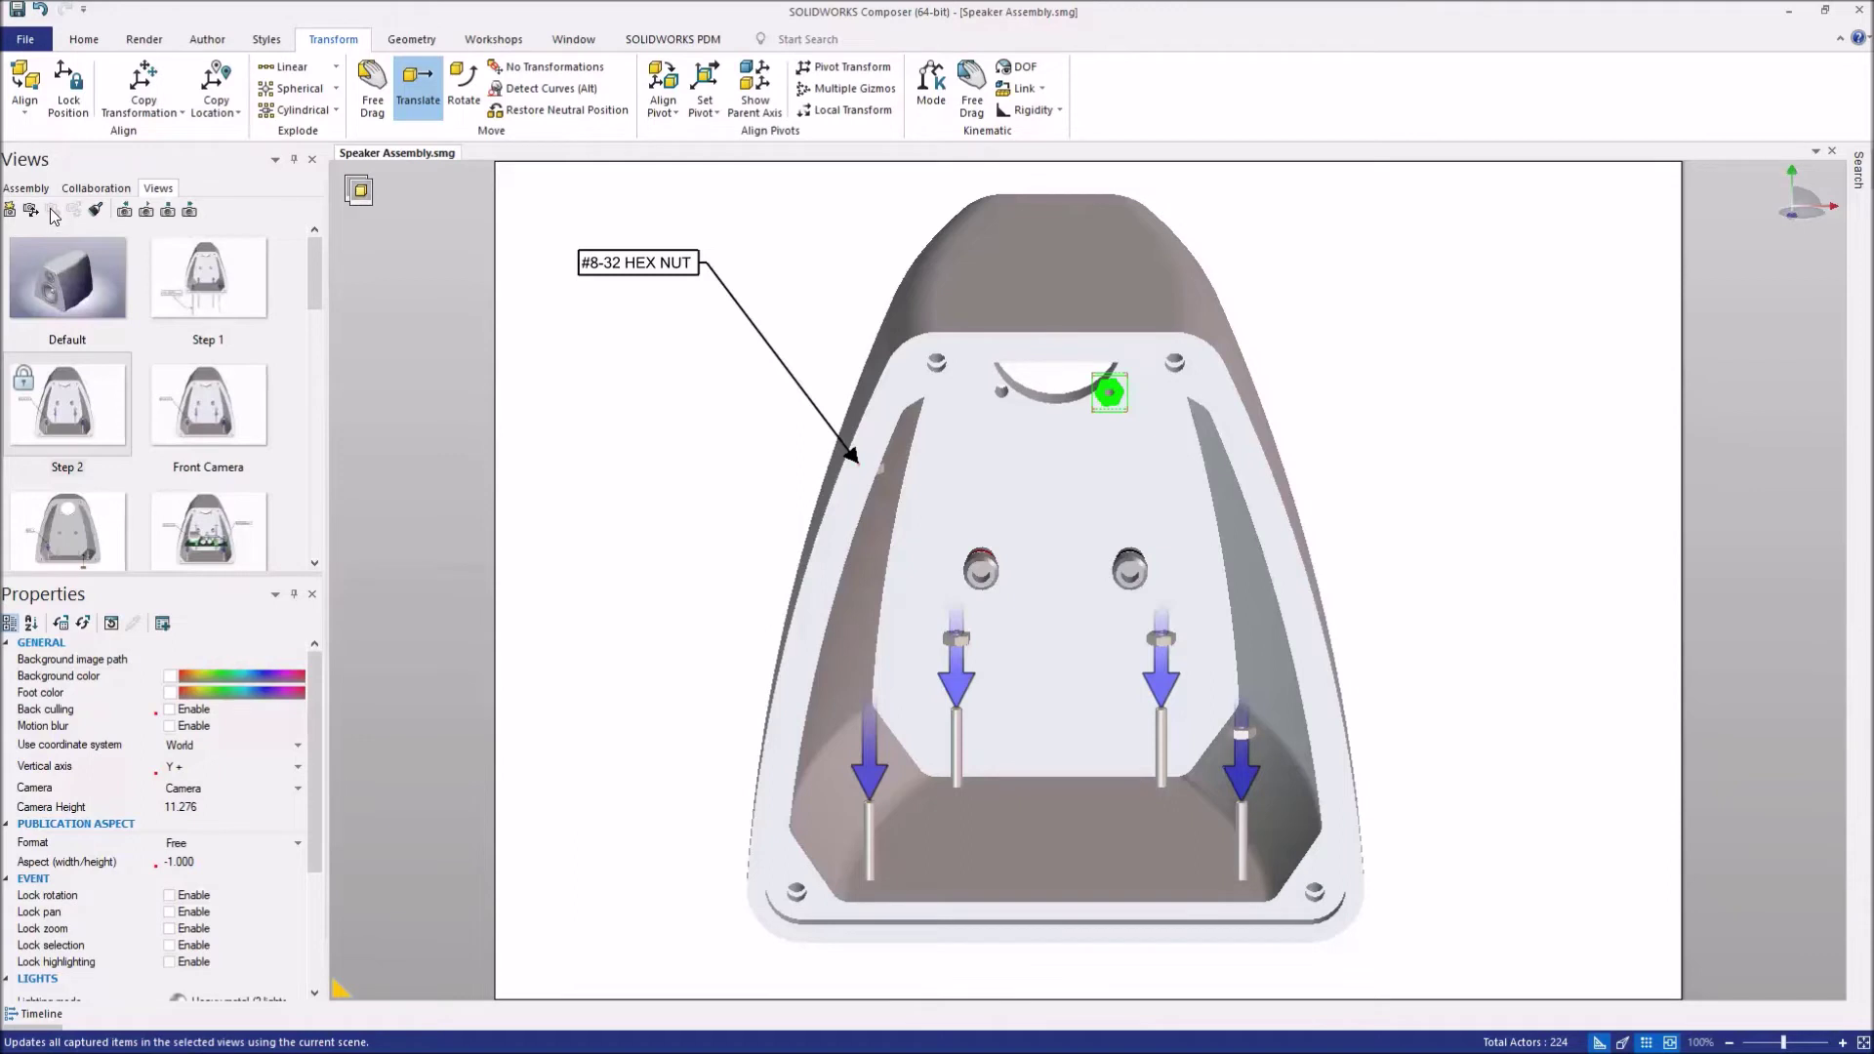
{"action": "right_click", "coordinate": [78, 415]}
Step: Return to the Step 1 view and window-select only the four screws below the housing
{"action": "left_click", "coordinate": [209, 293]}
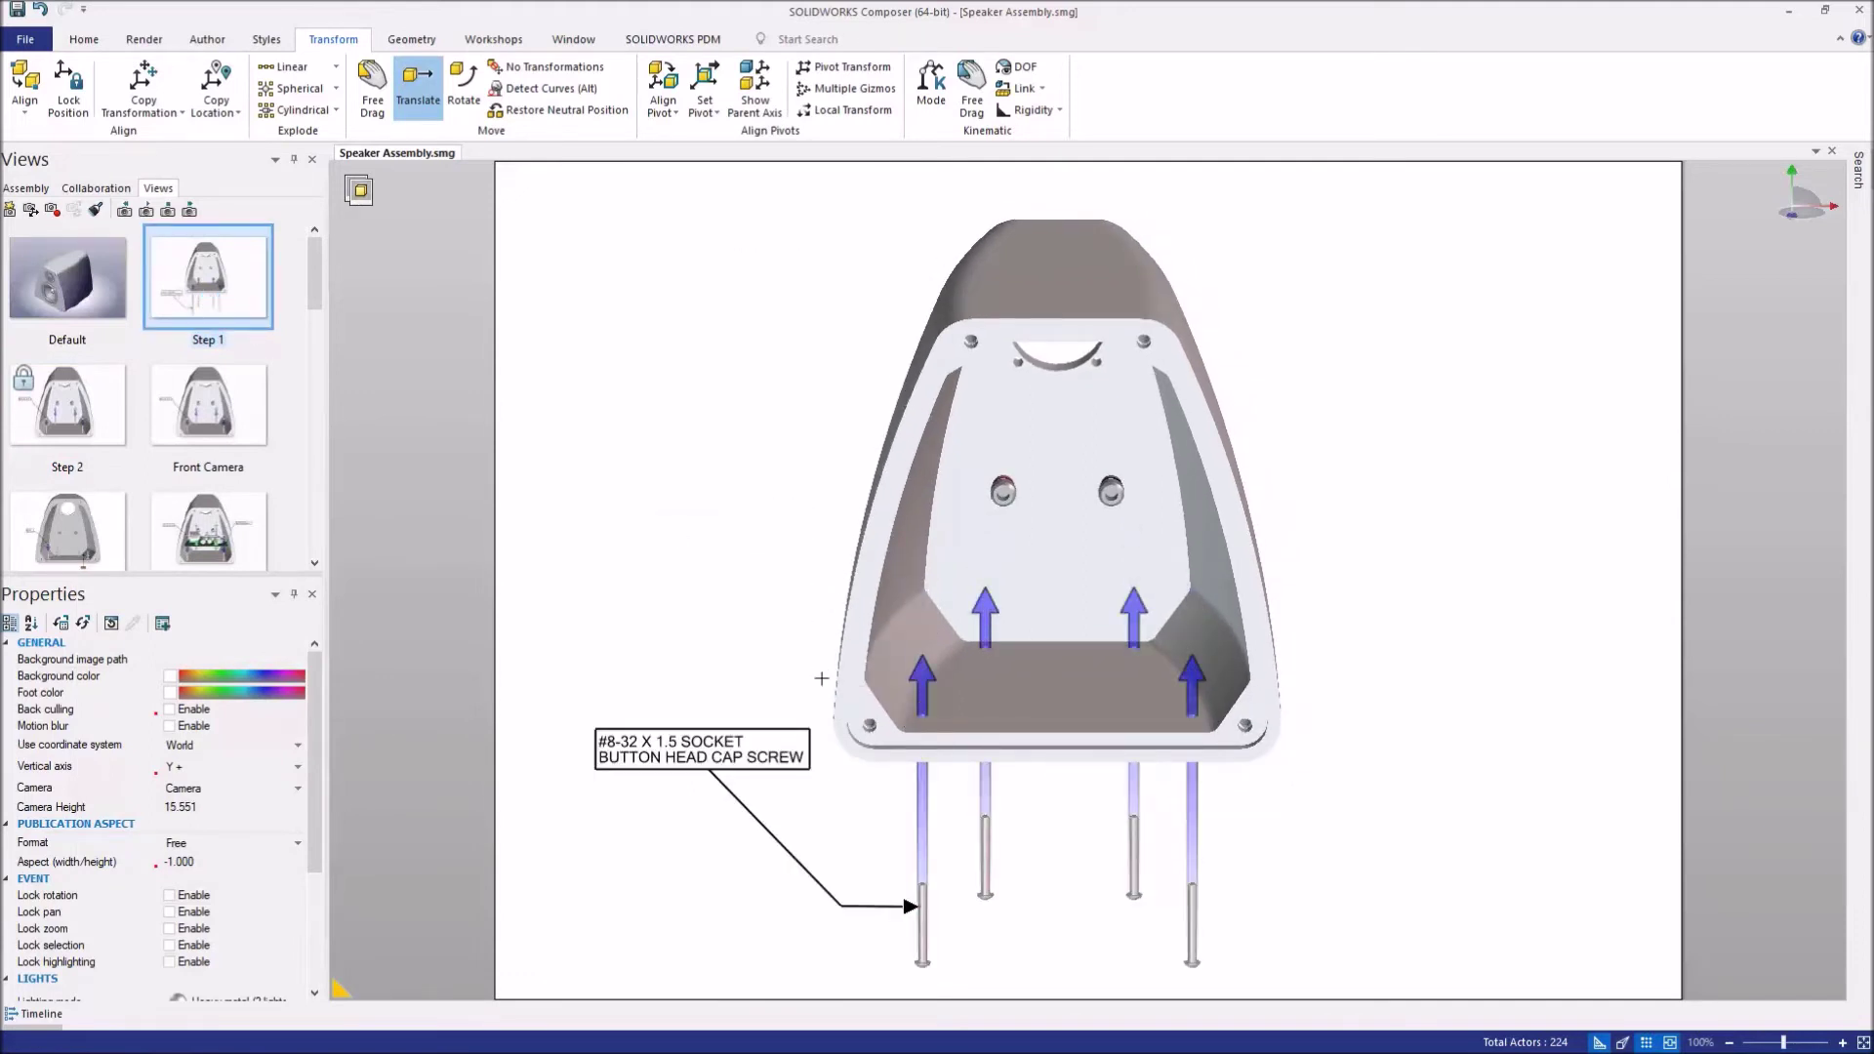
{"action": "left_click_drag", "start_coordinate": [1245, 975], "coordinate": [1213, 961]}
{"action": "left_click_drag", "start_coordinate": [1075, 892], "coordinate": [870, 790]}
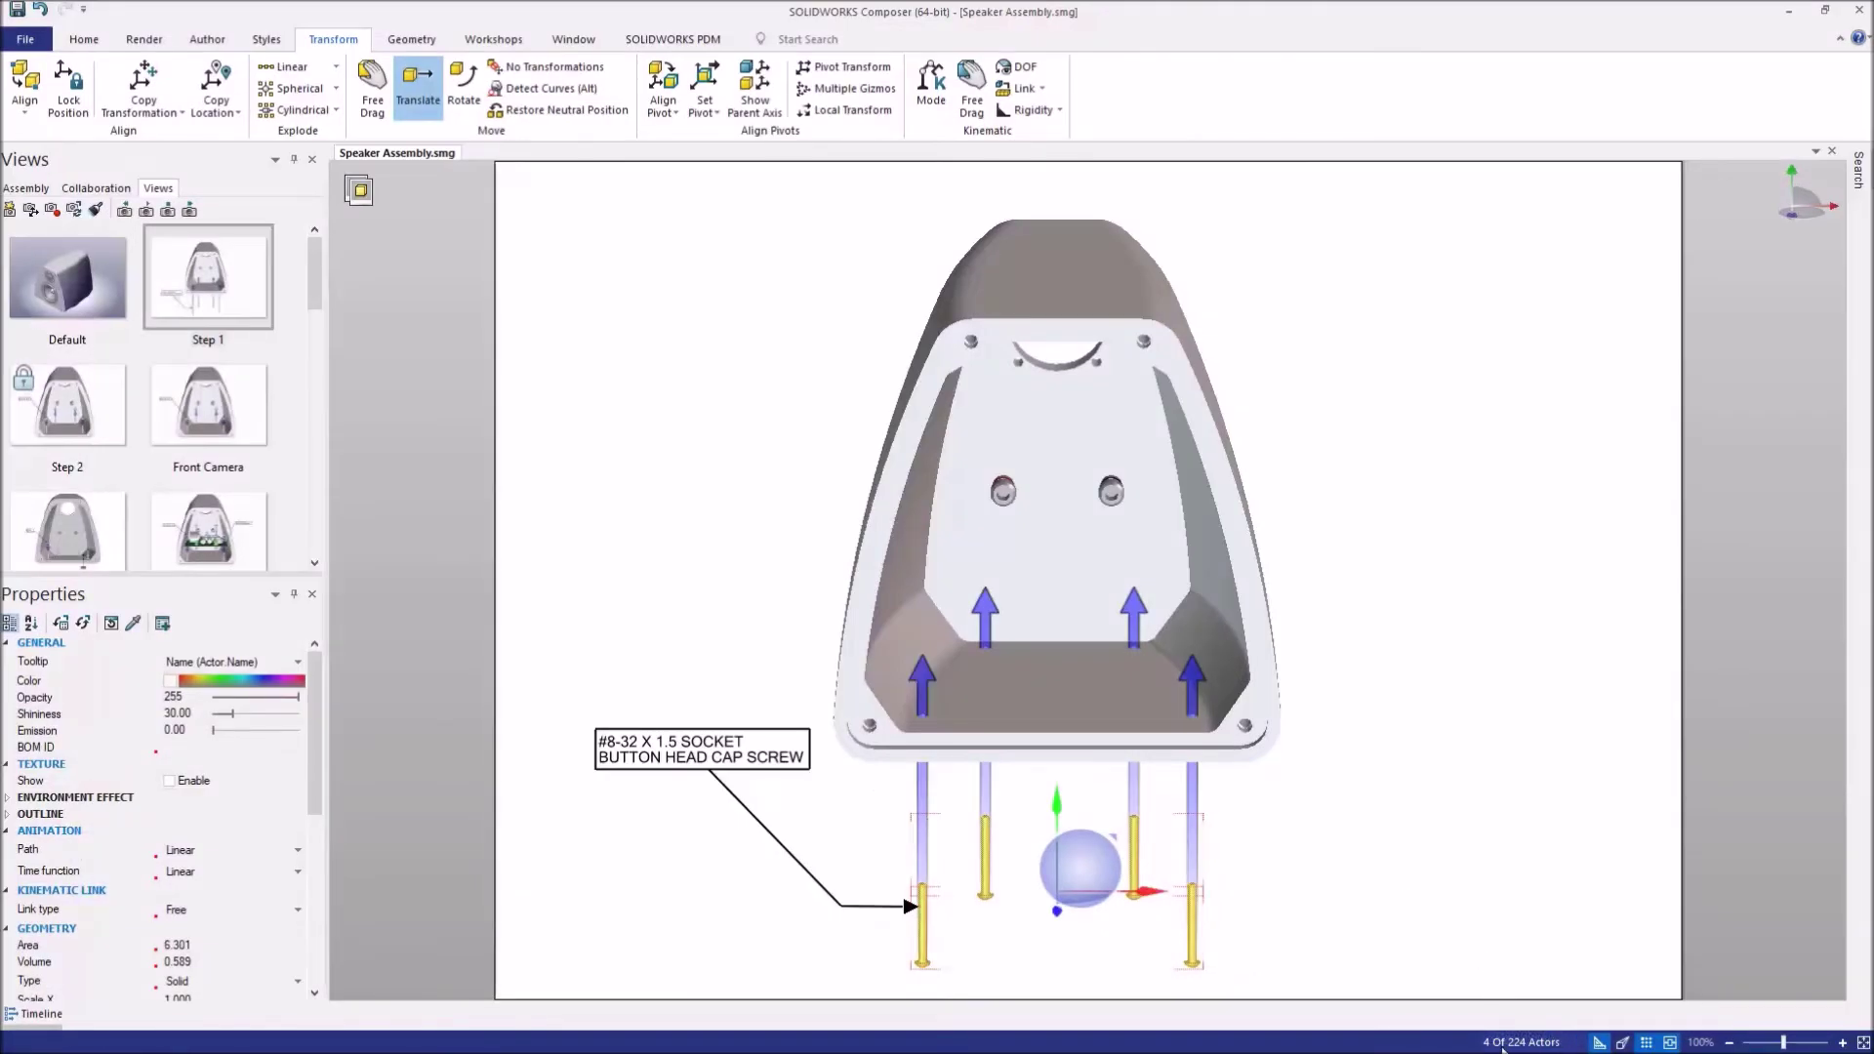
Step: Clear the selection and window-select the four screws together with their arrows and the callout label
{"action": "left_click", "coordinate": [1239, 920]}
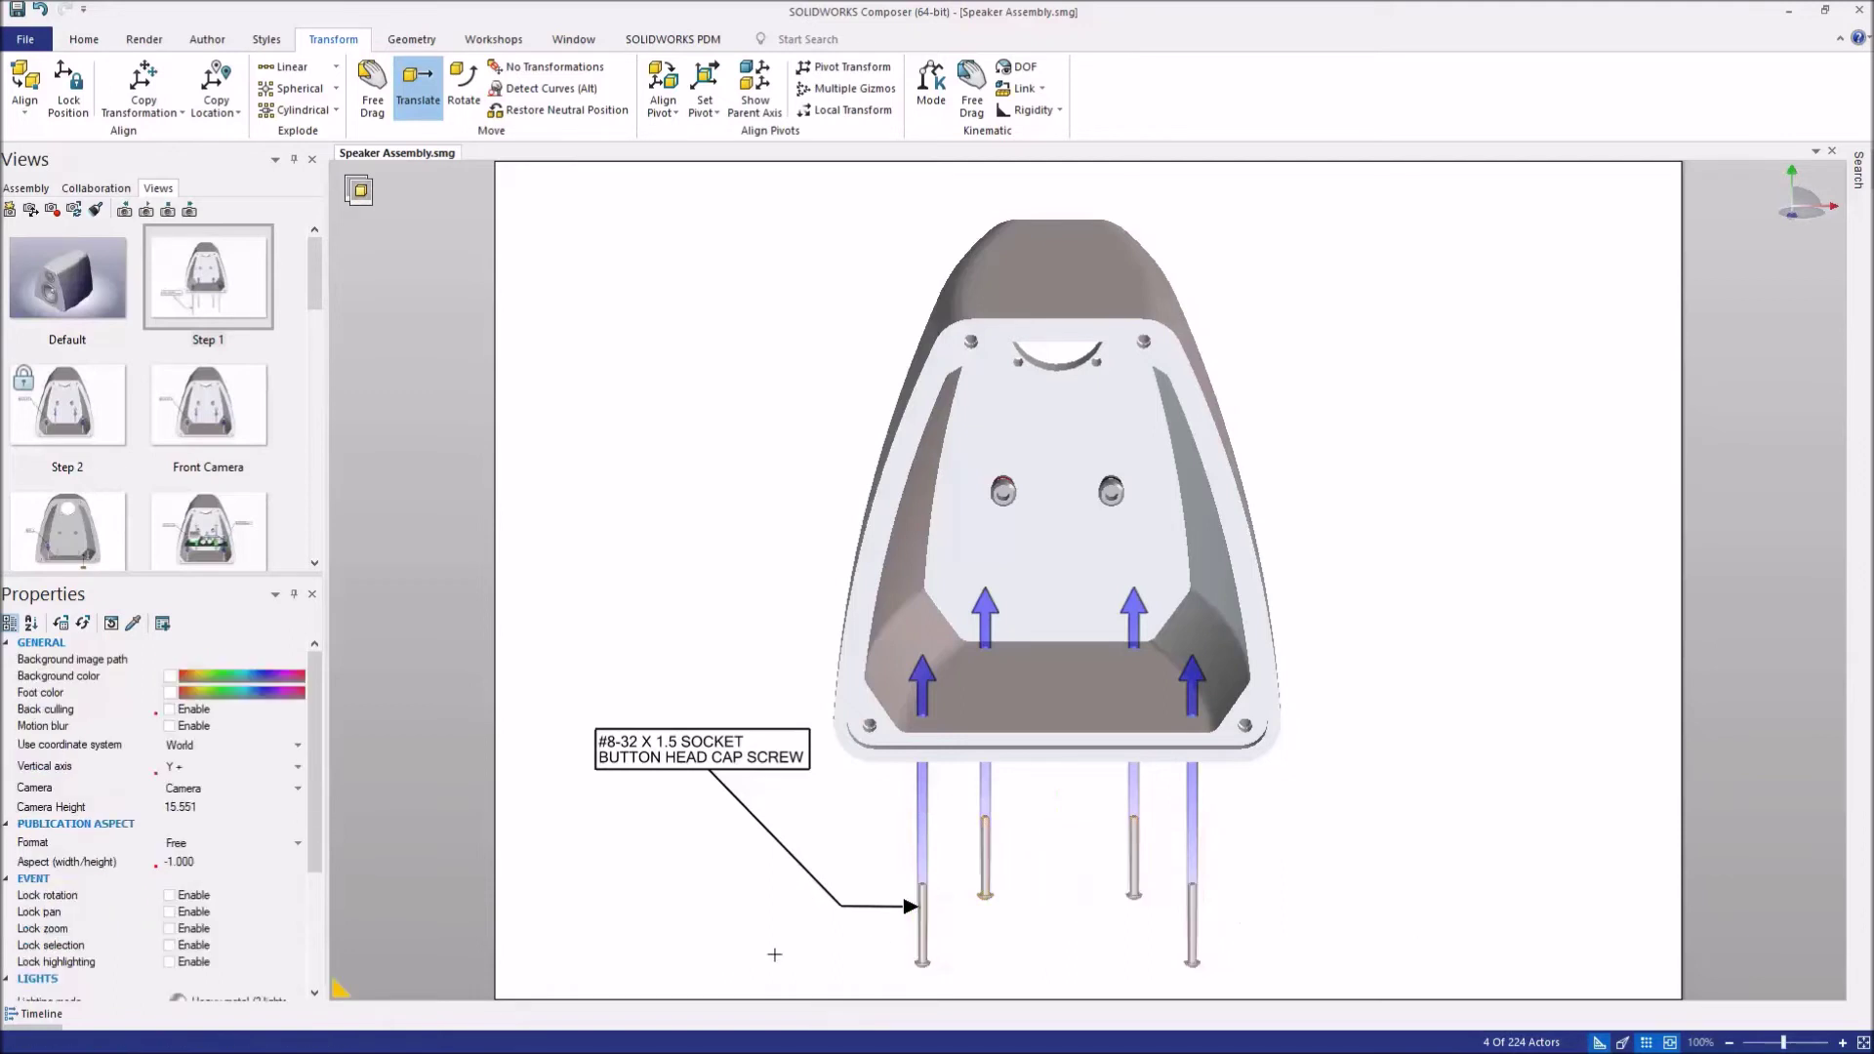
{"action": "left_click_drag", "start_coordinate": [768, 959], "coordinate": [1313, 792]}
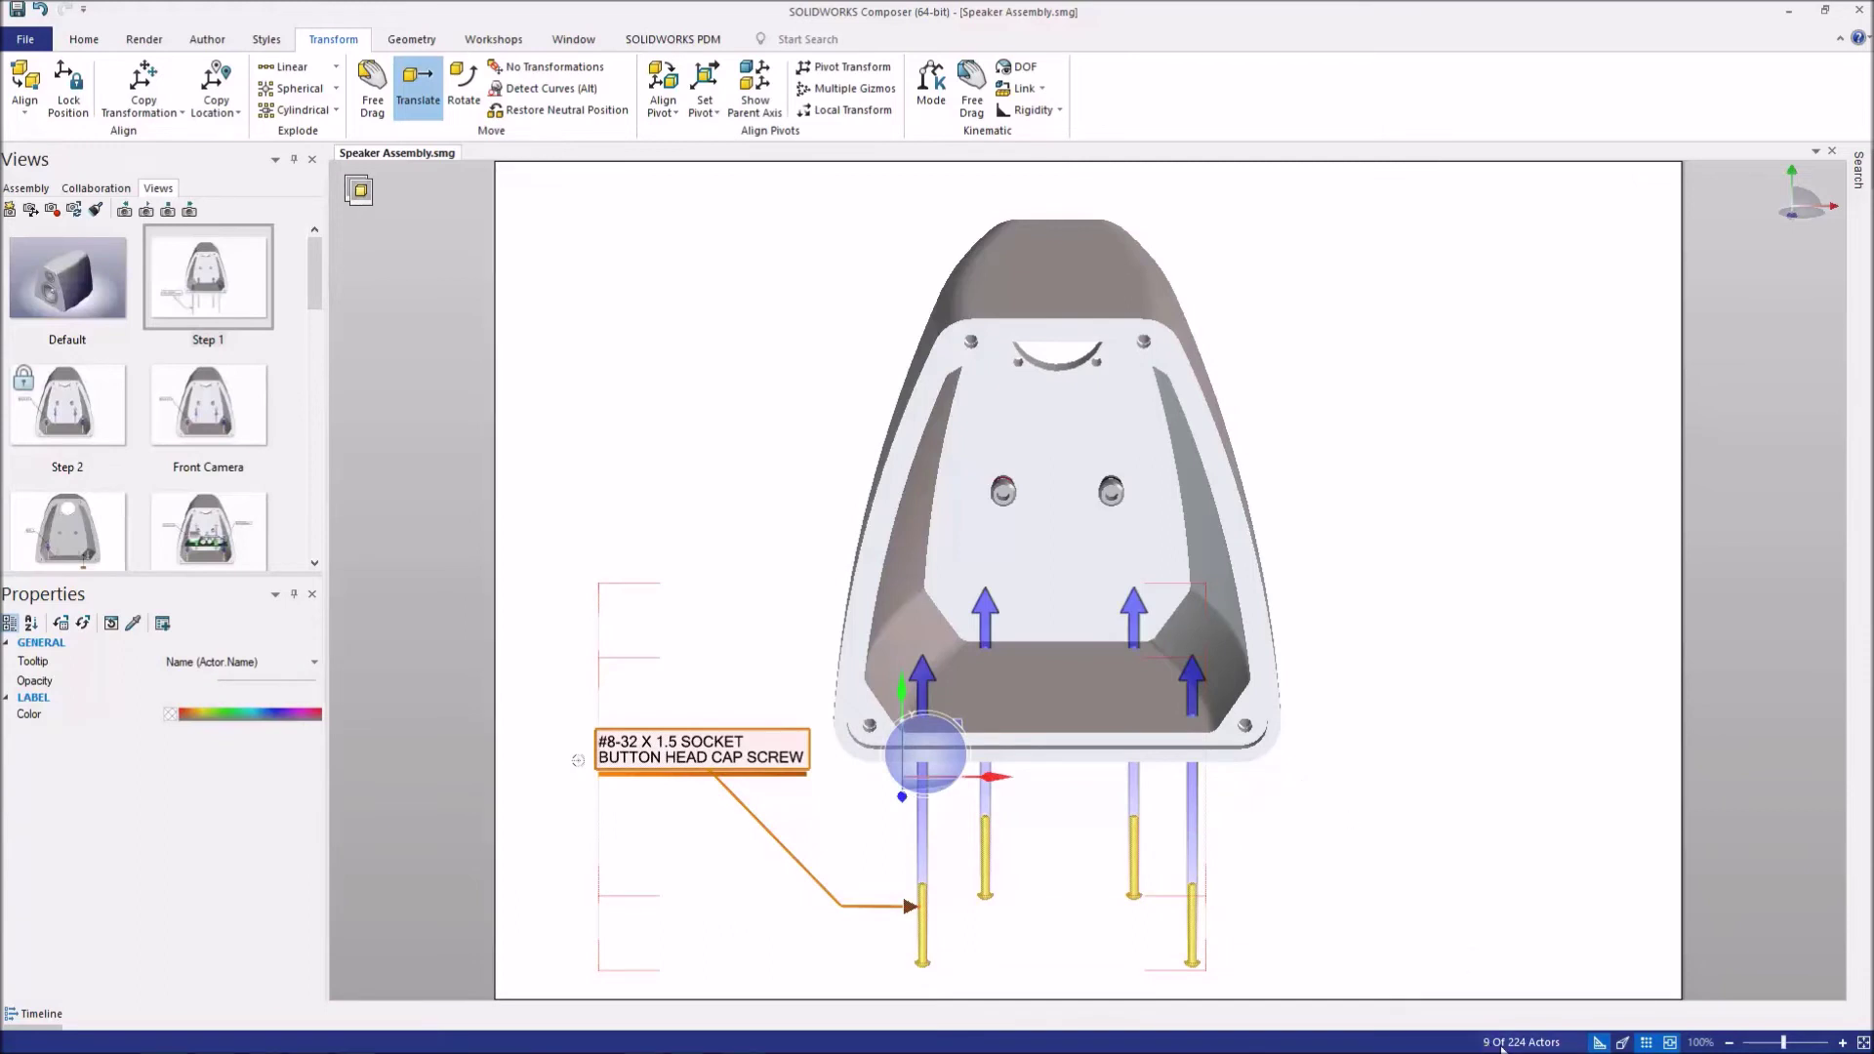
Step: Clear the selection, then switch to Animation mode with the Timeline pinned open and play the sequence from the Step 2 marker
{"action": "left_click", "coordinate": [1465, 708]}
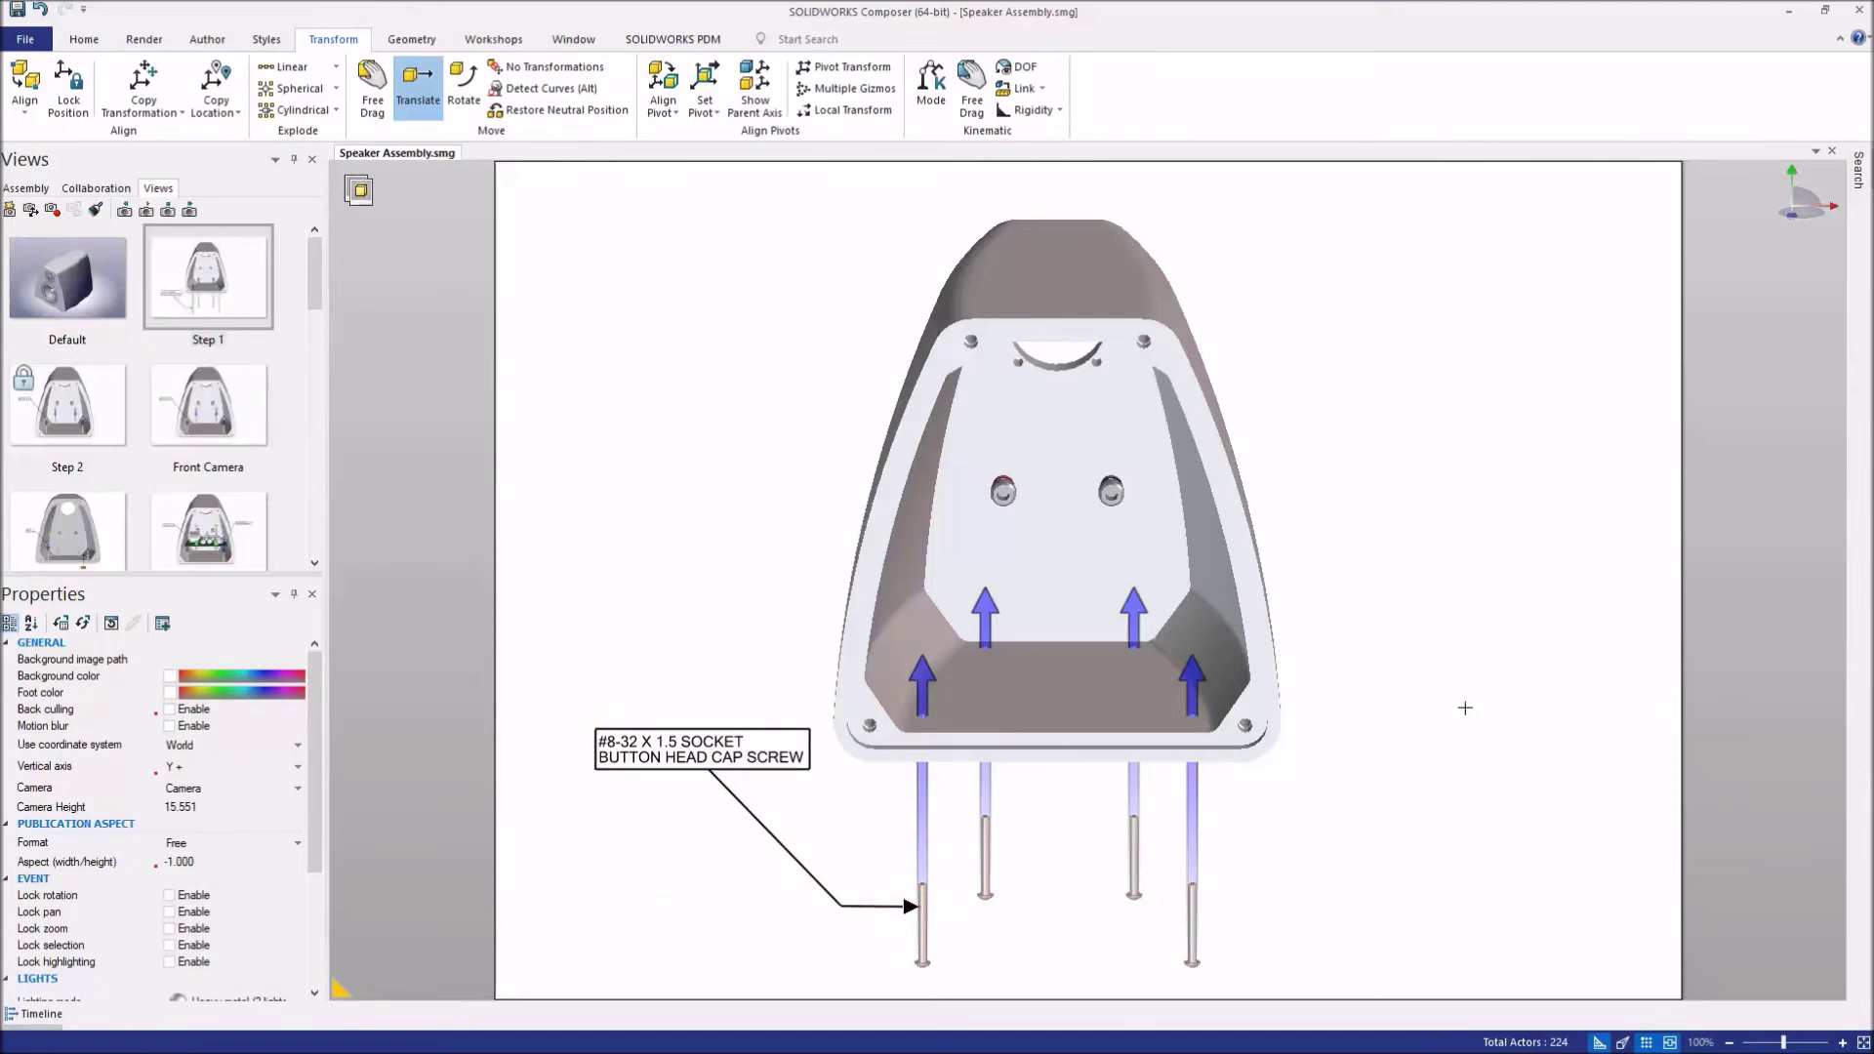
{"action": "left_click", "coordinate": [359, 190]}
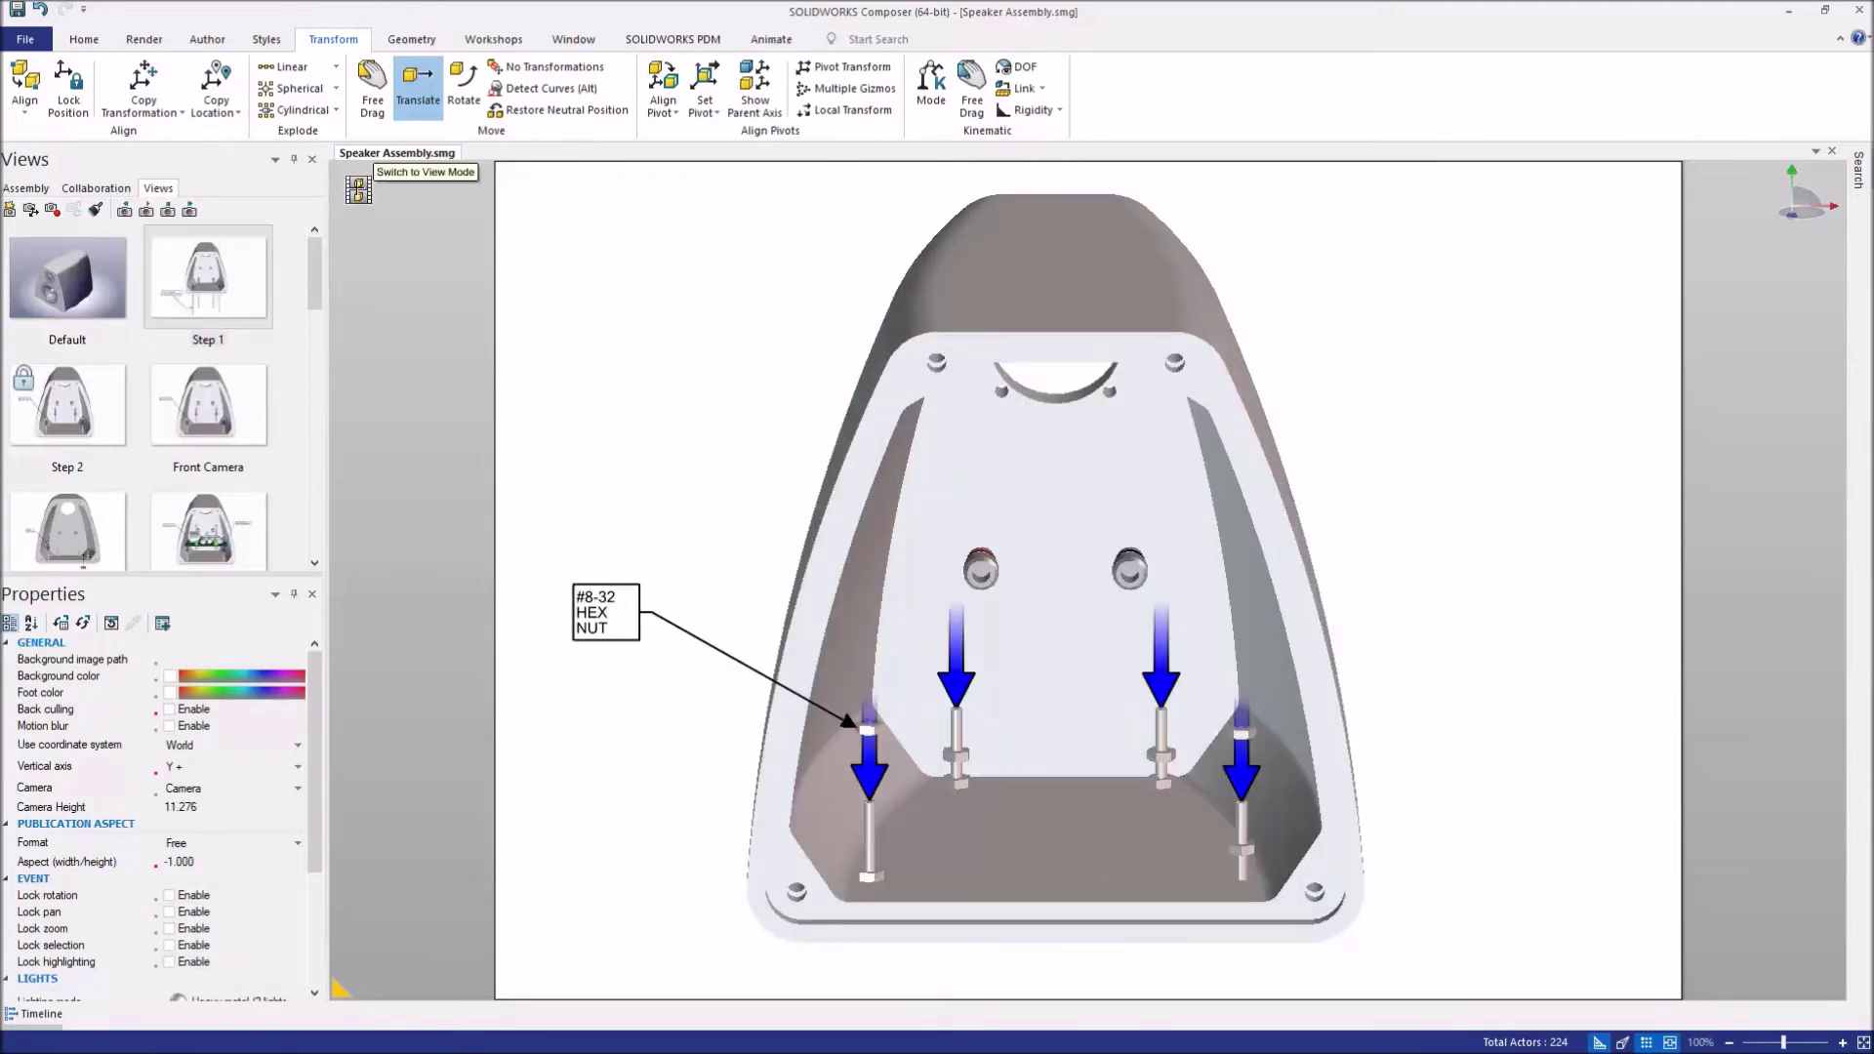
{"action": "left_click", "coordinate": [39, 1013]}
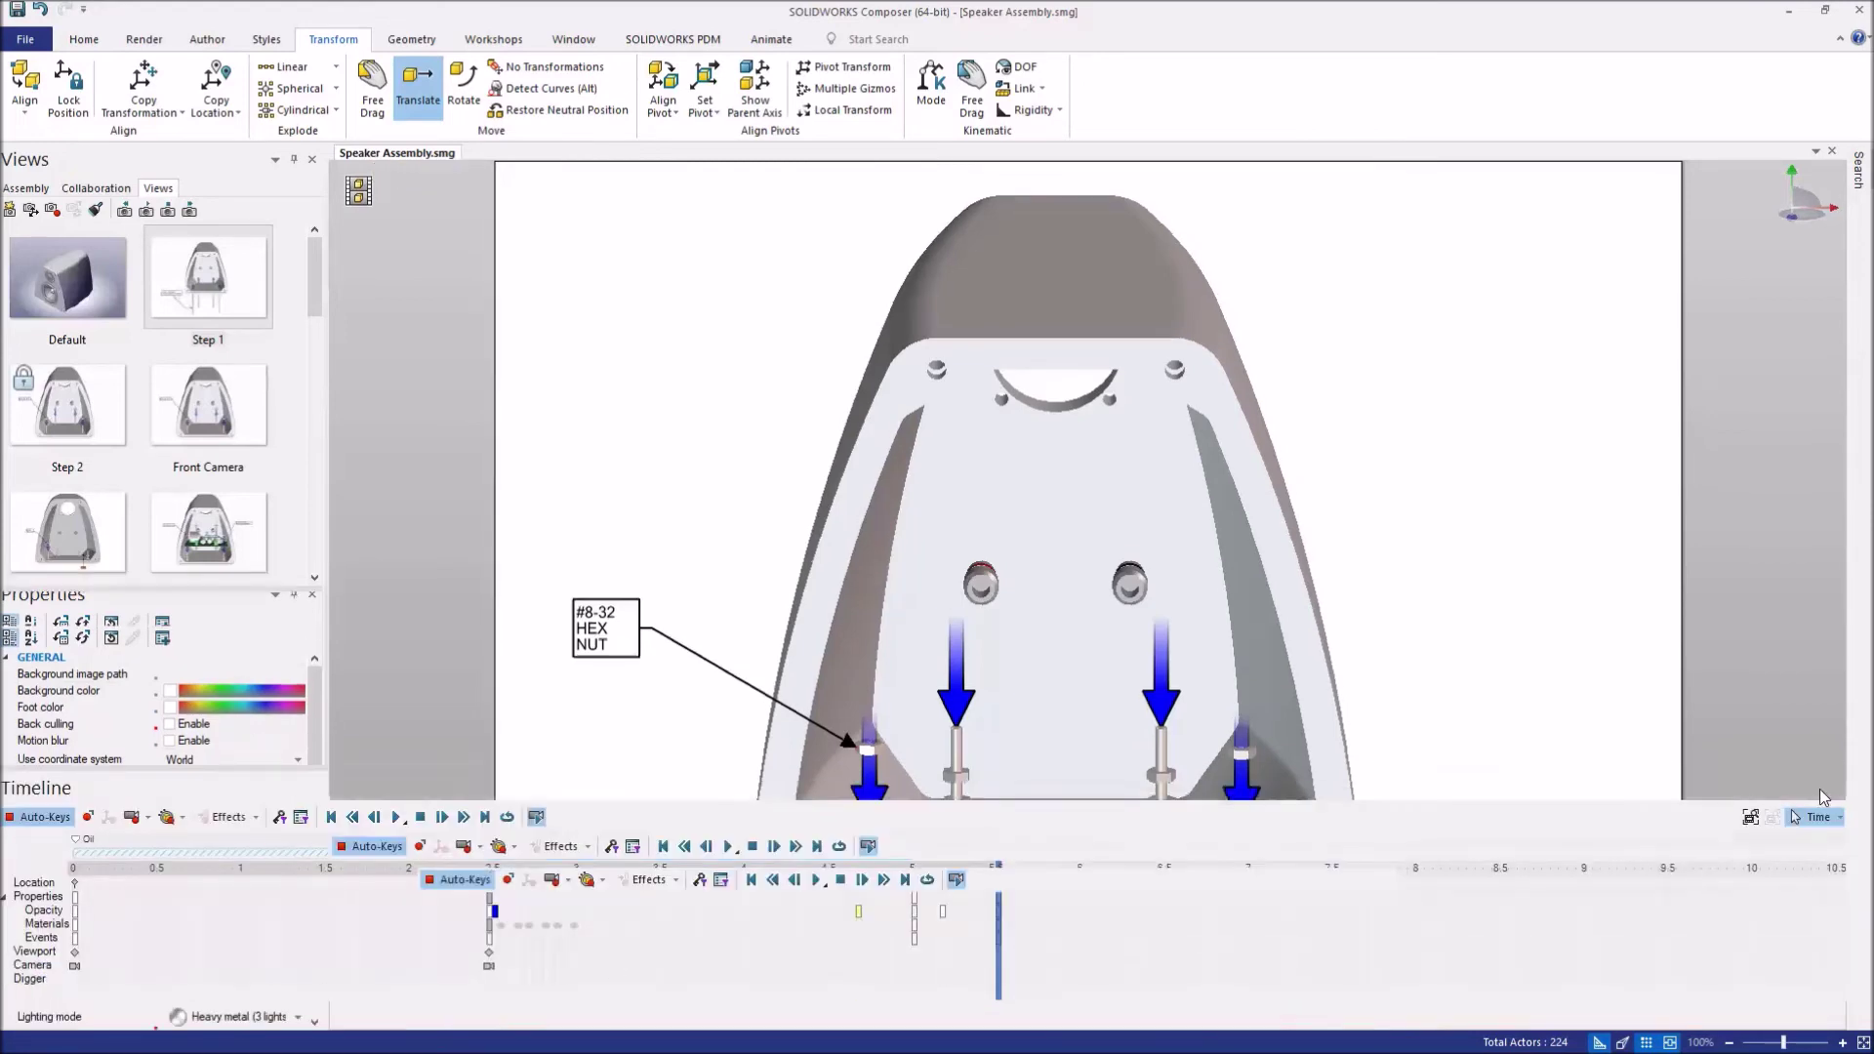
{"action": "left_click", "coordinate": [1819, 795]}
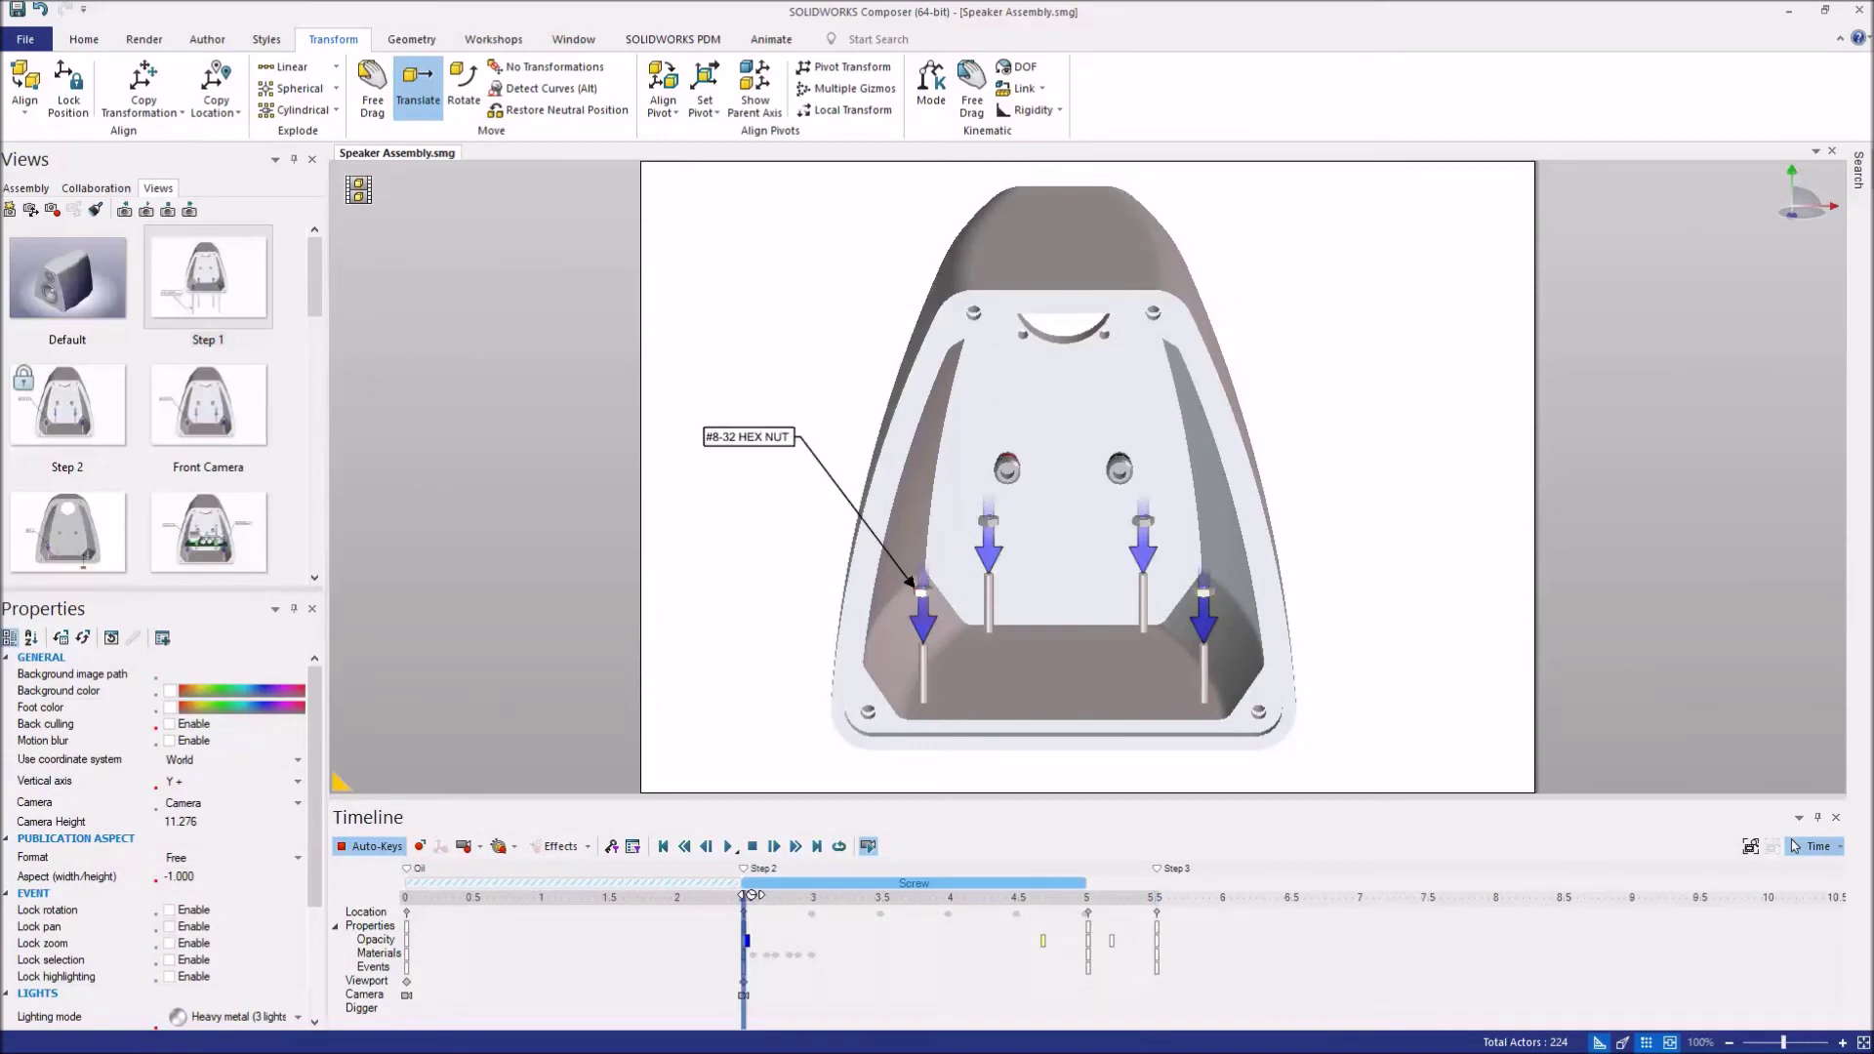
{"action": "left_click", "coordinate": [727, 846]}
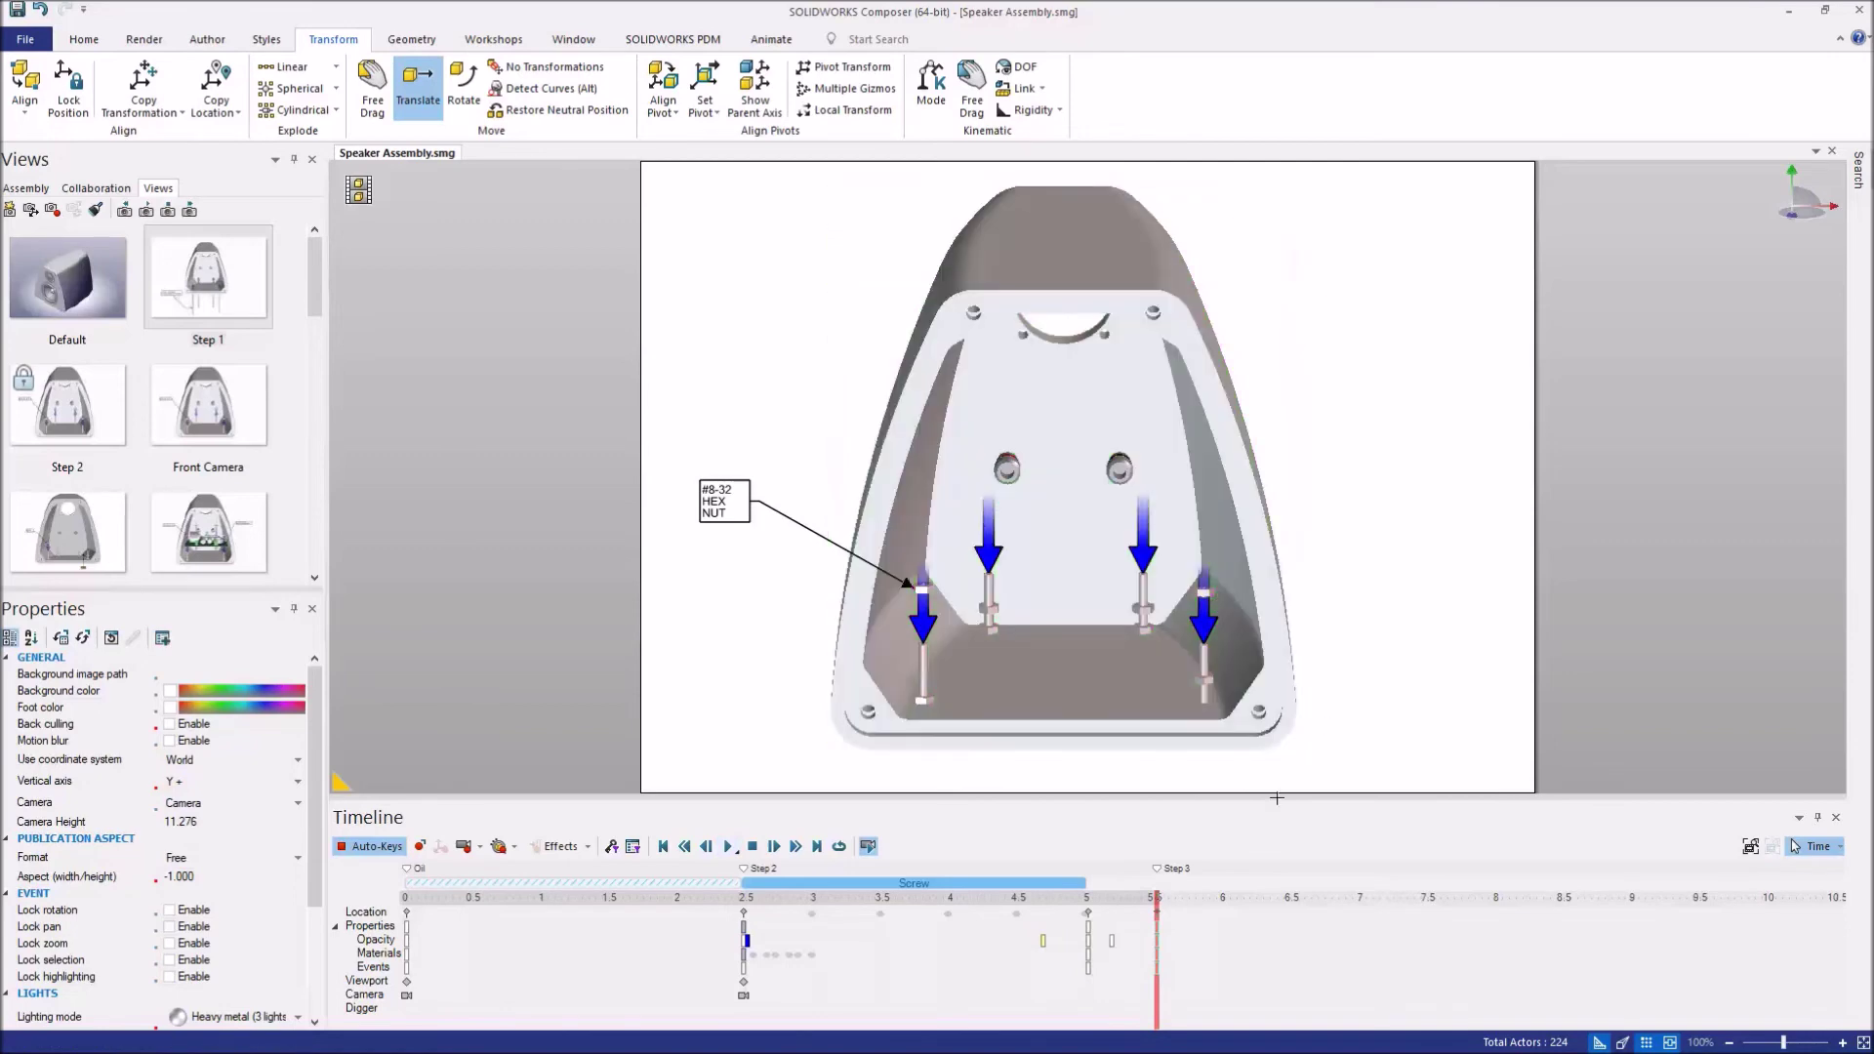
Step: Return the timeline to the Step 2 marker, select the Screw animation and open the Animation Library workshop
{"action": "left_click", "coordinate": [746, 897]}
{"action": "left_click", "coordinate": [808, 884]}
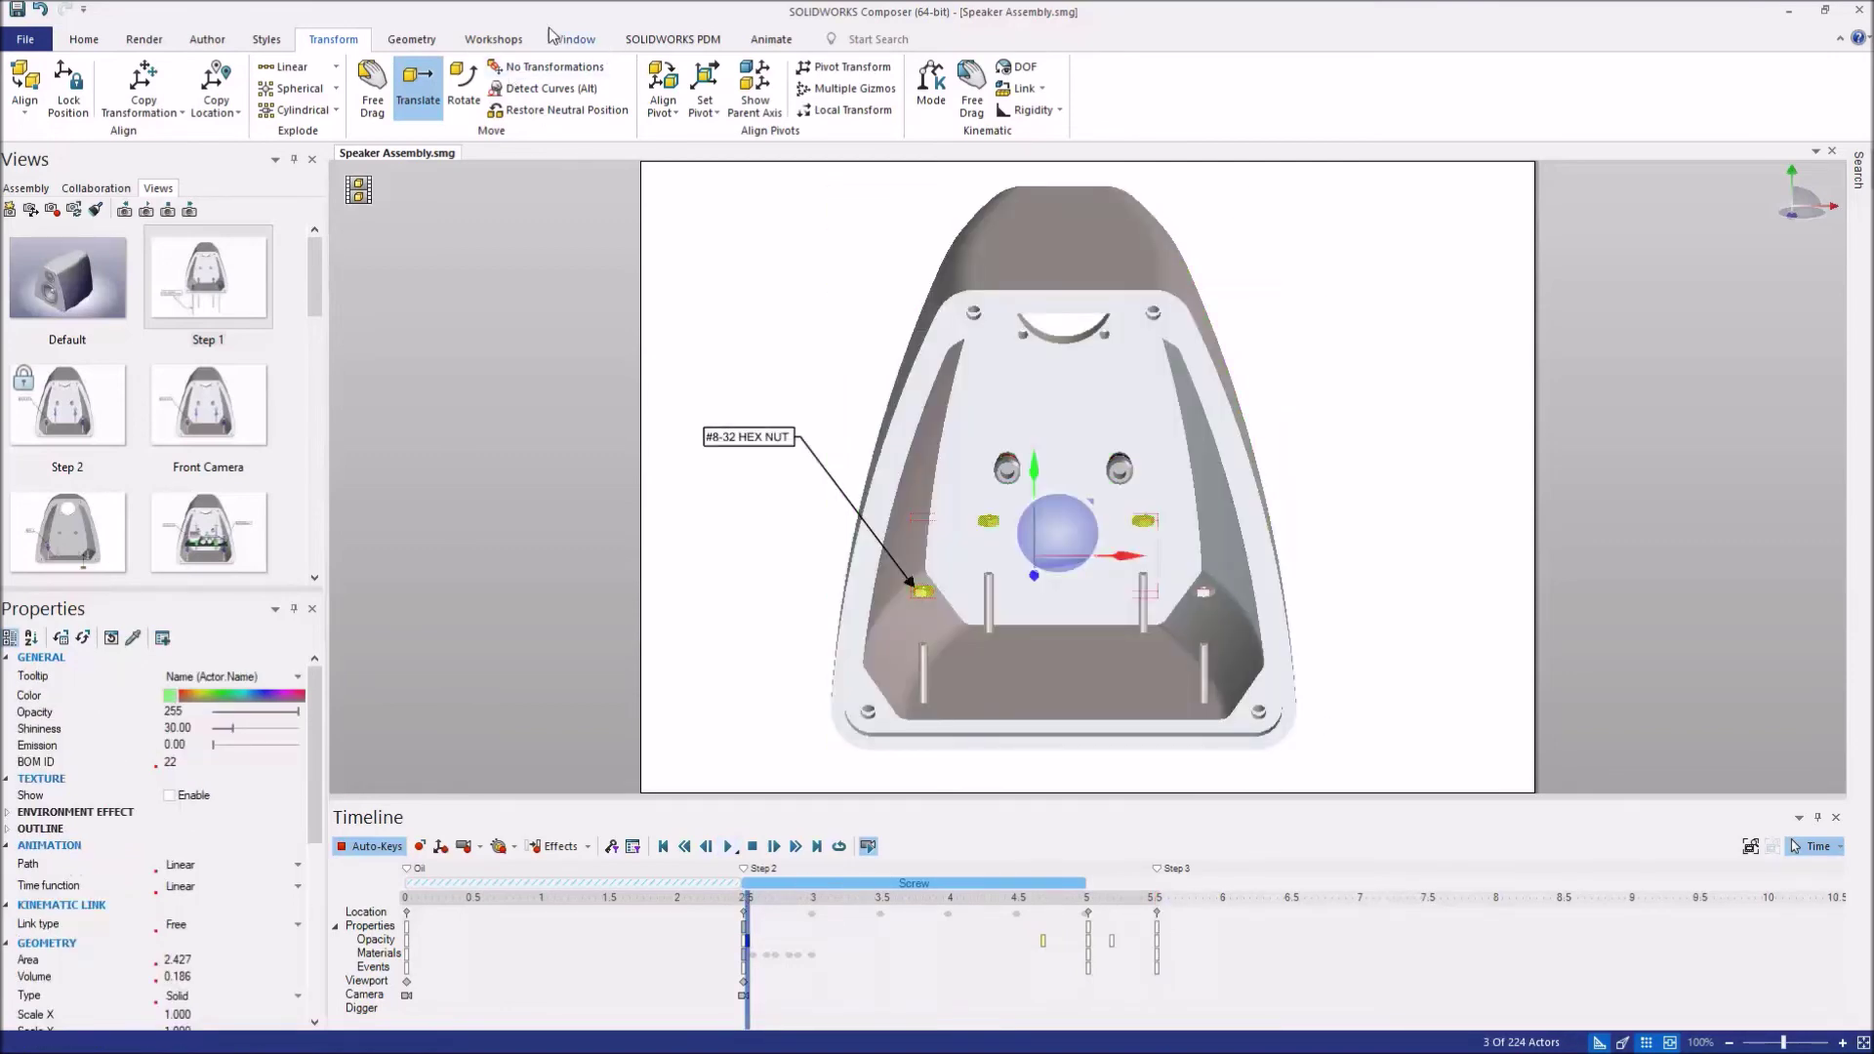
{"action": "left_click", "coordinate": [505, 39]}
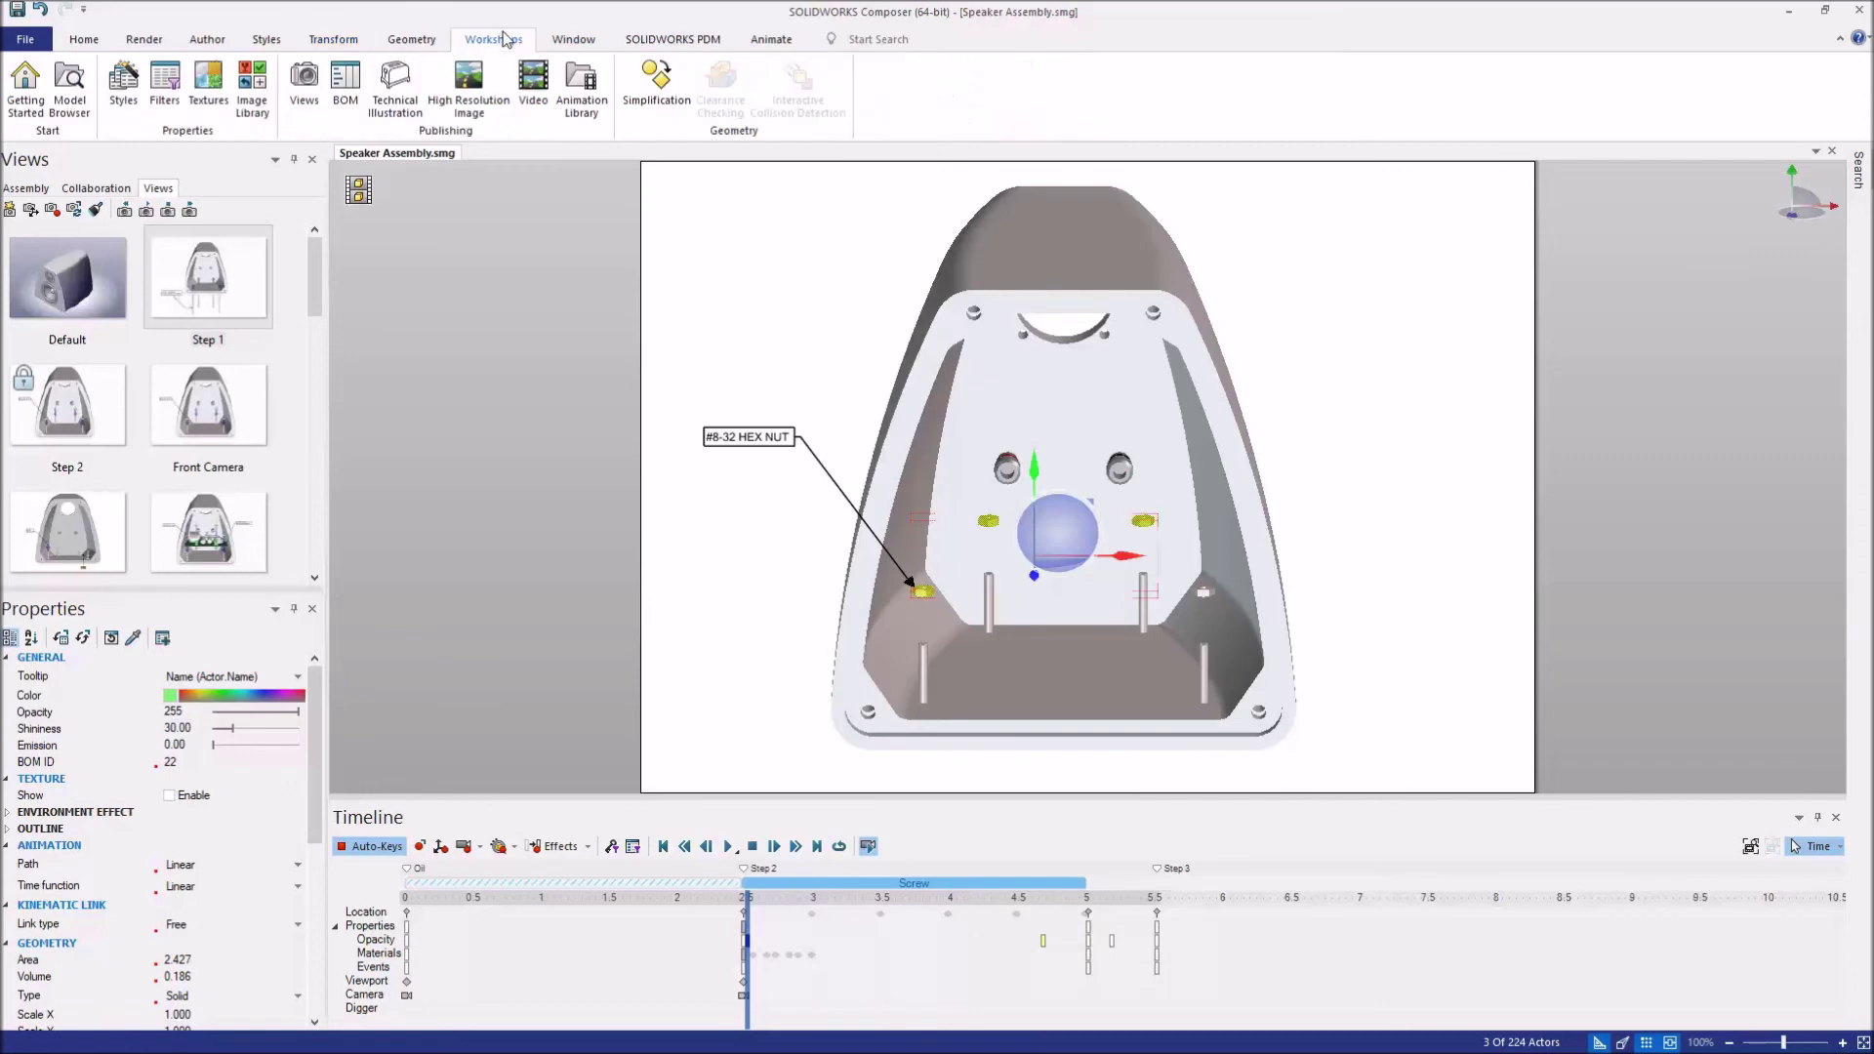
{"action": "left_click", "coordinate": [582, 89]}
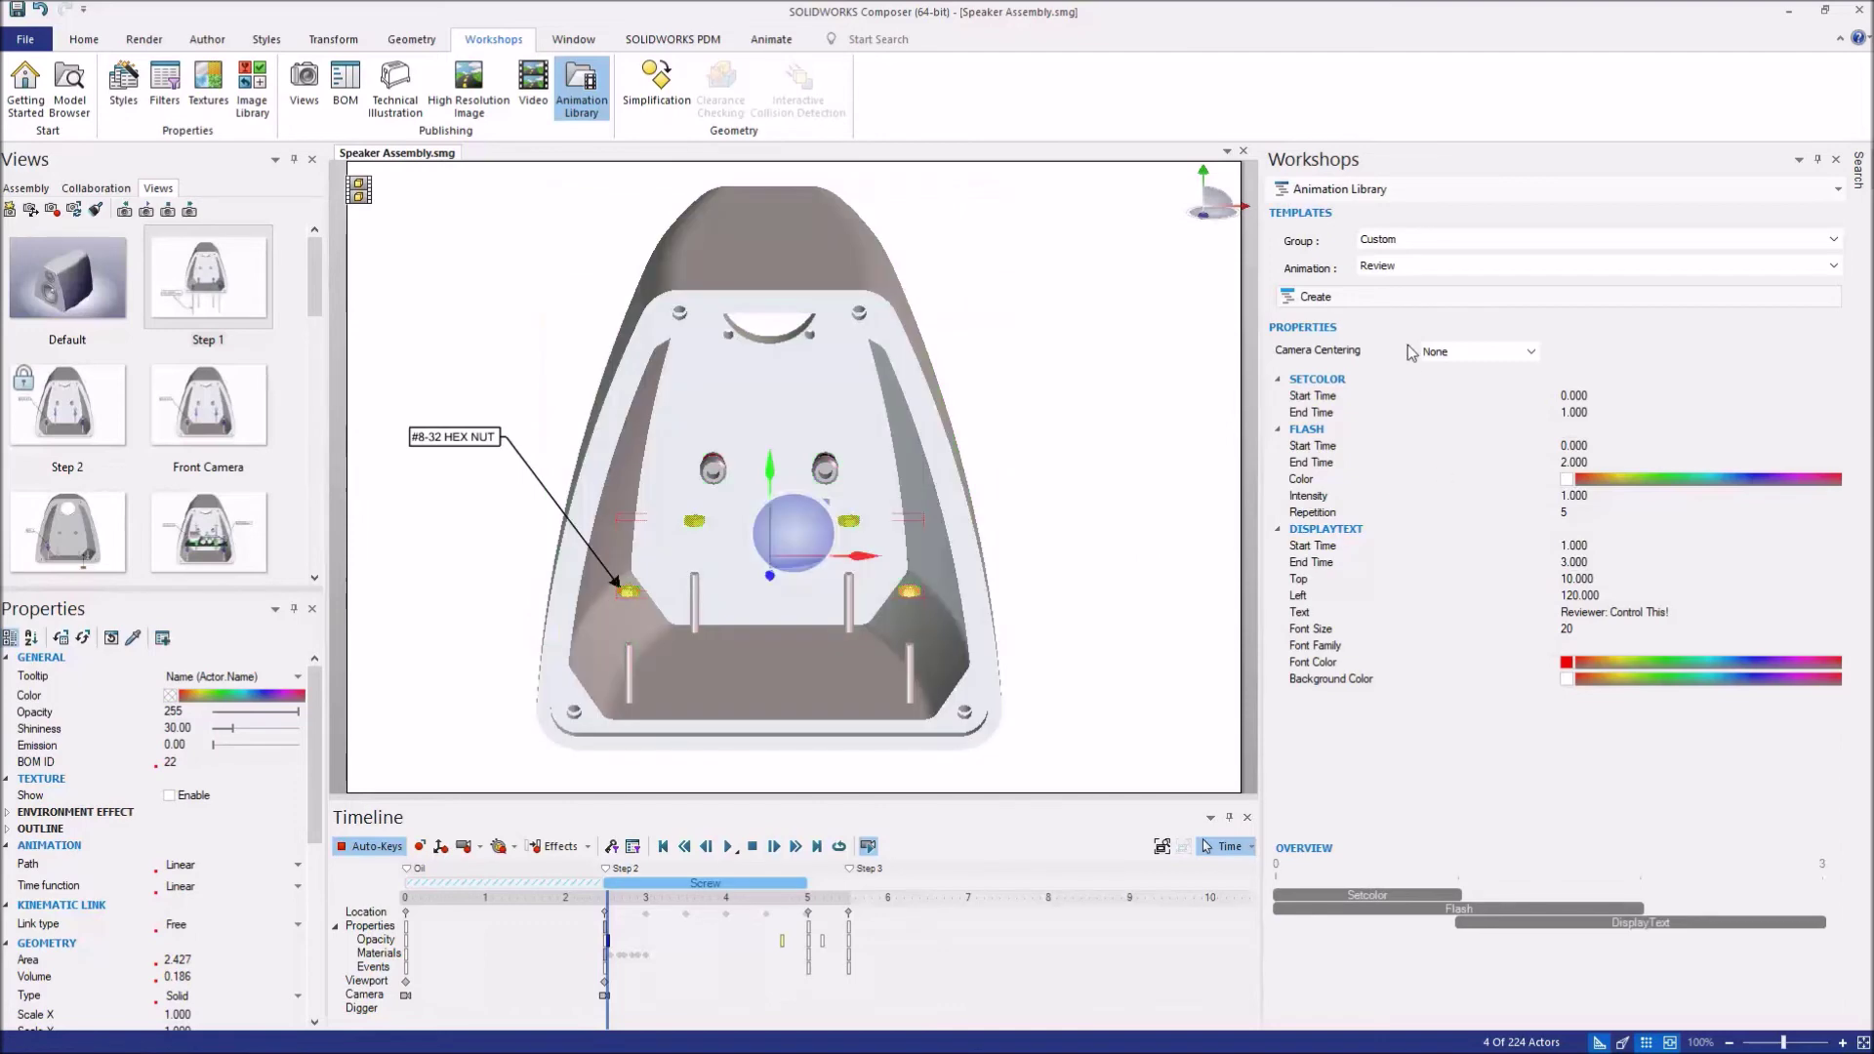
Step: Add the unselected hex nut to the Screw animation's actors and update the animation's selection
{"action": "left_click", "coordinate": [705, 882]}
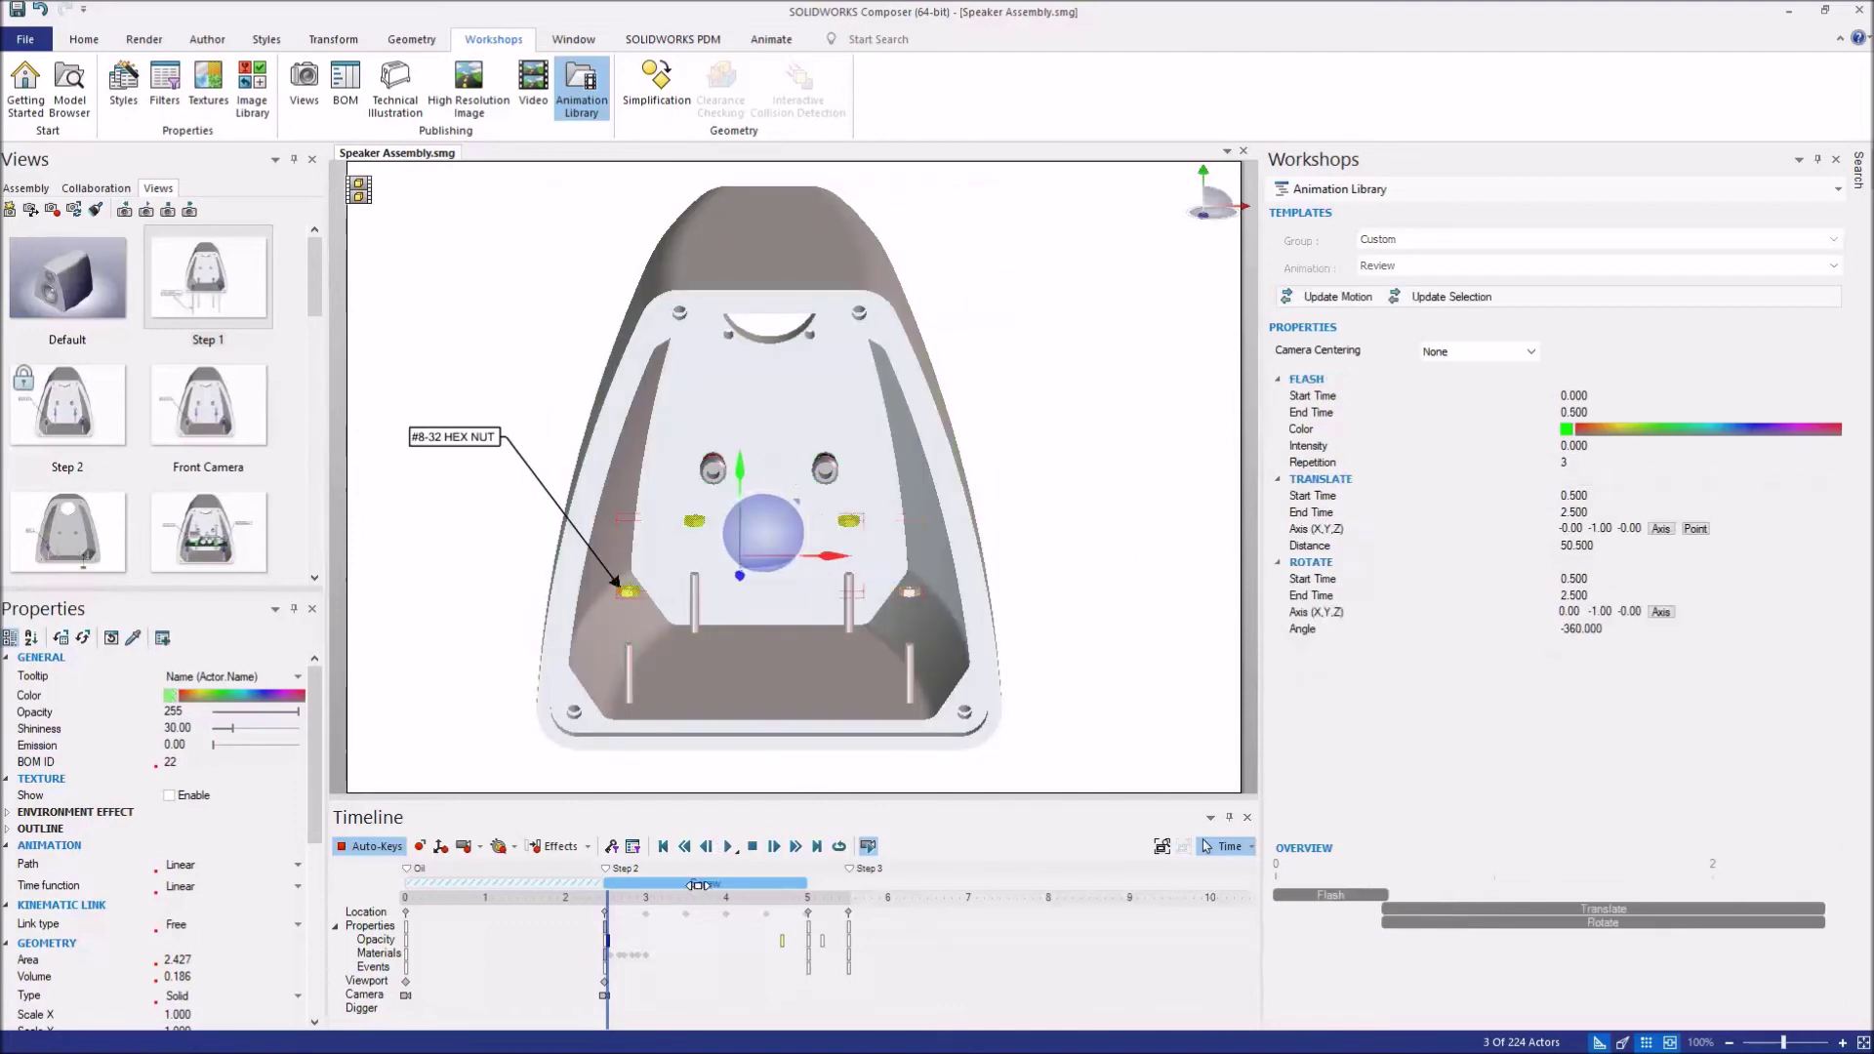
{"action": "left_click", "coordinate": [910, 589], "text": "ctrl"}
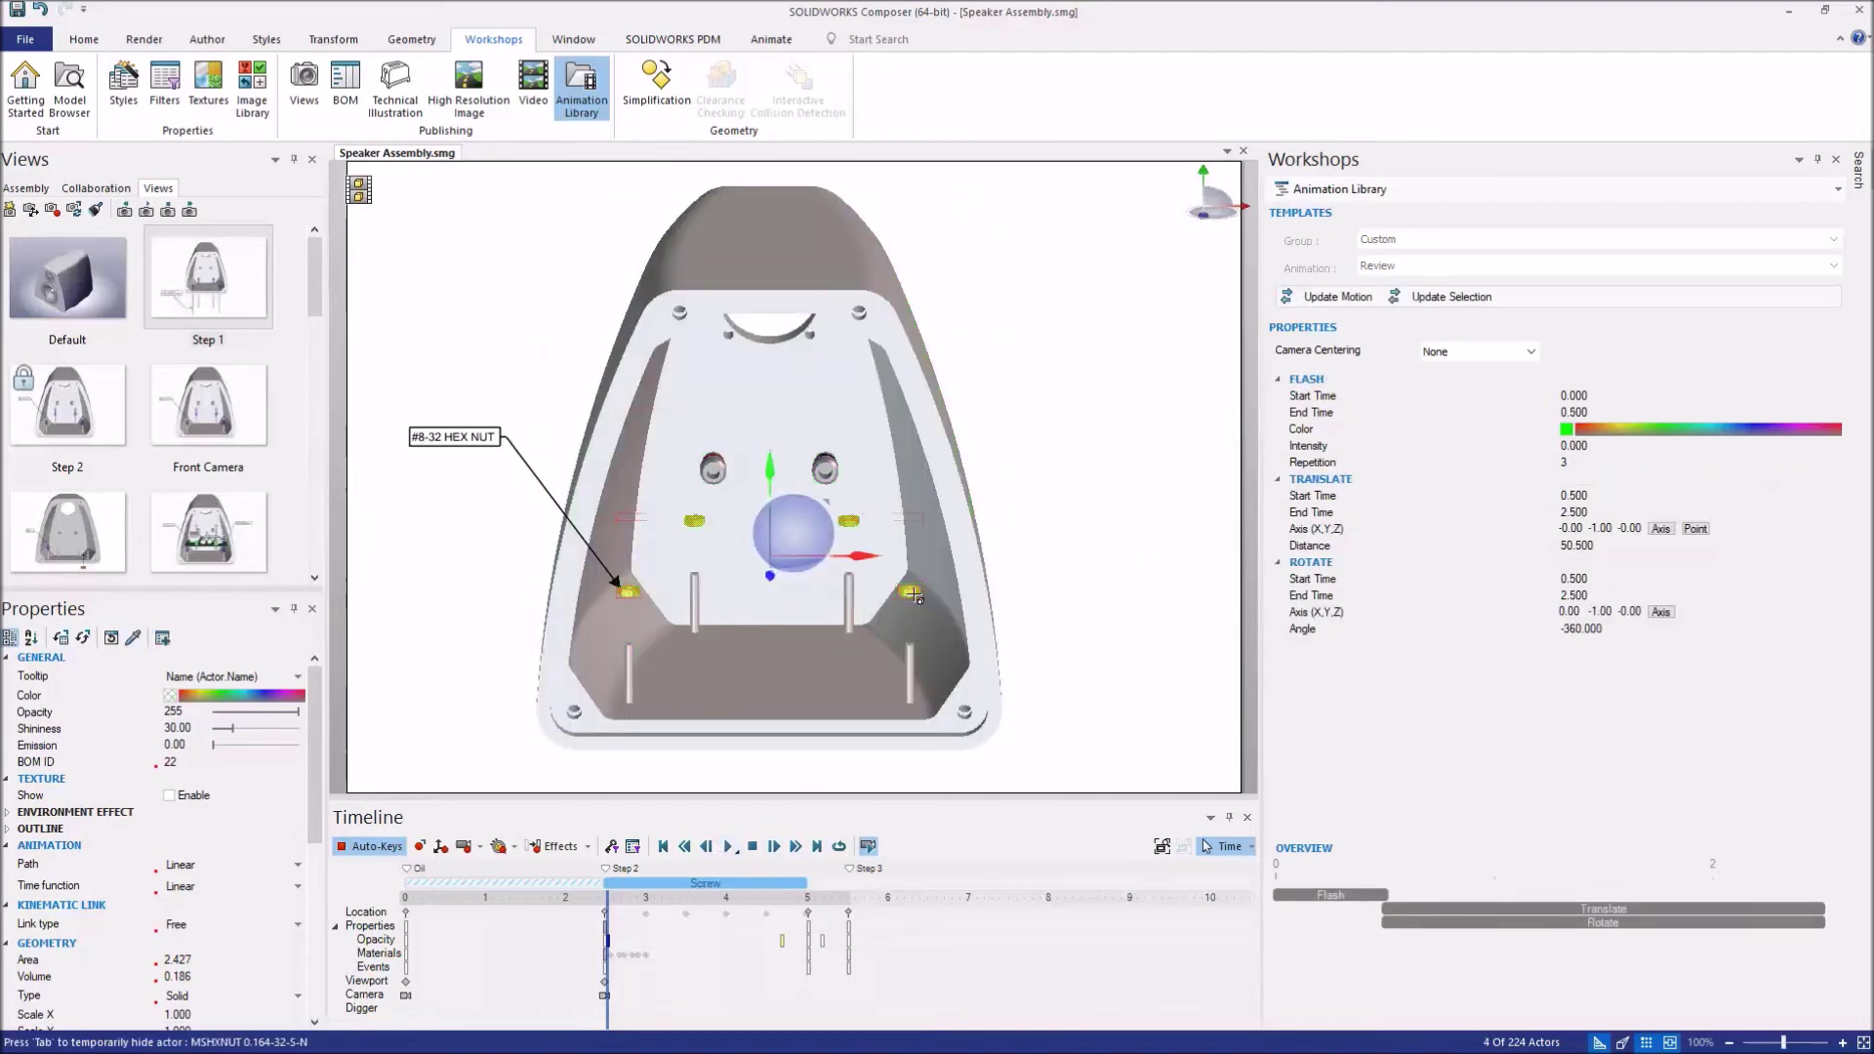
{"action": "left_click", "coordinate": [1434, 297]}
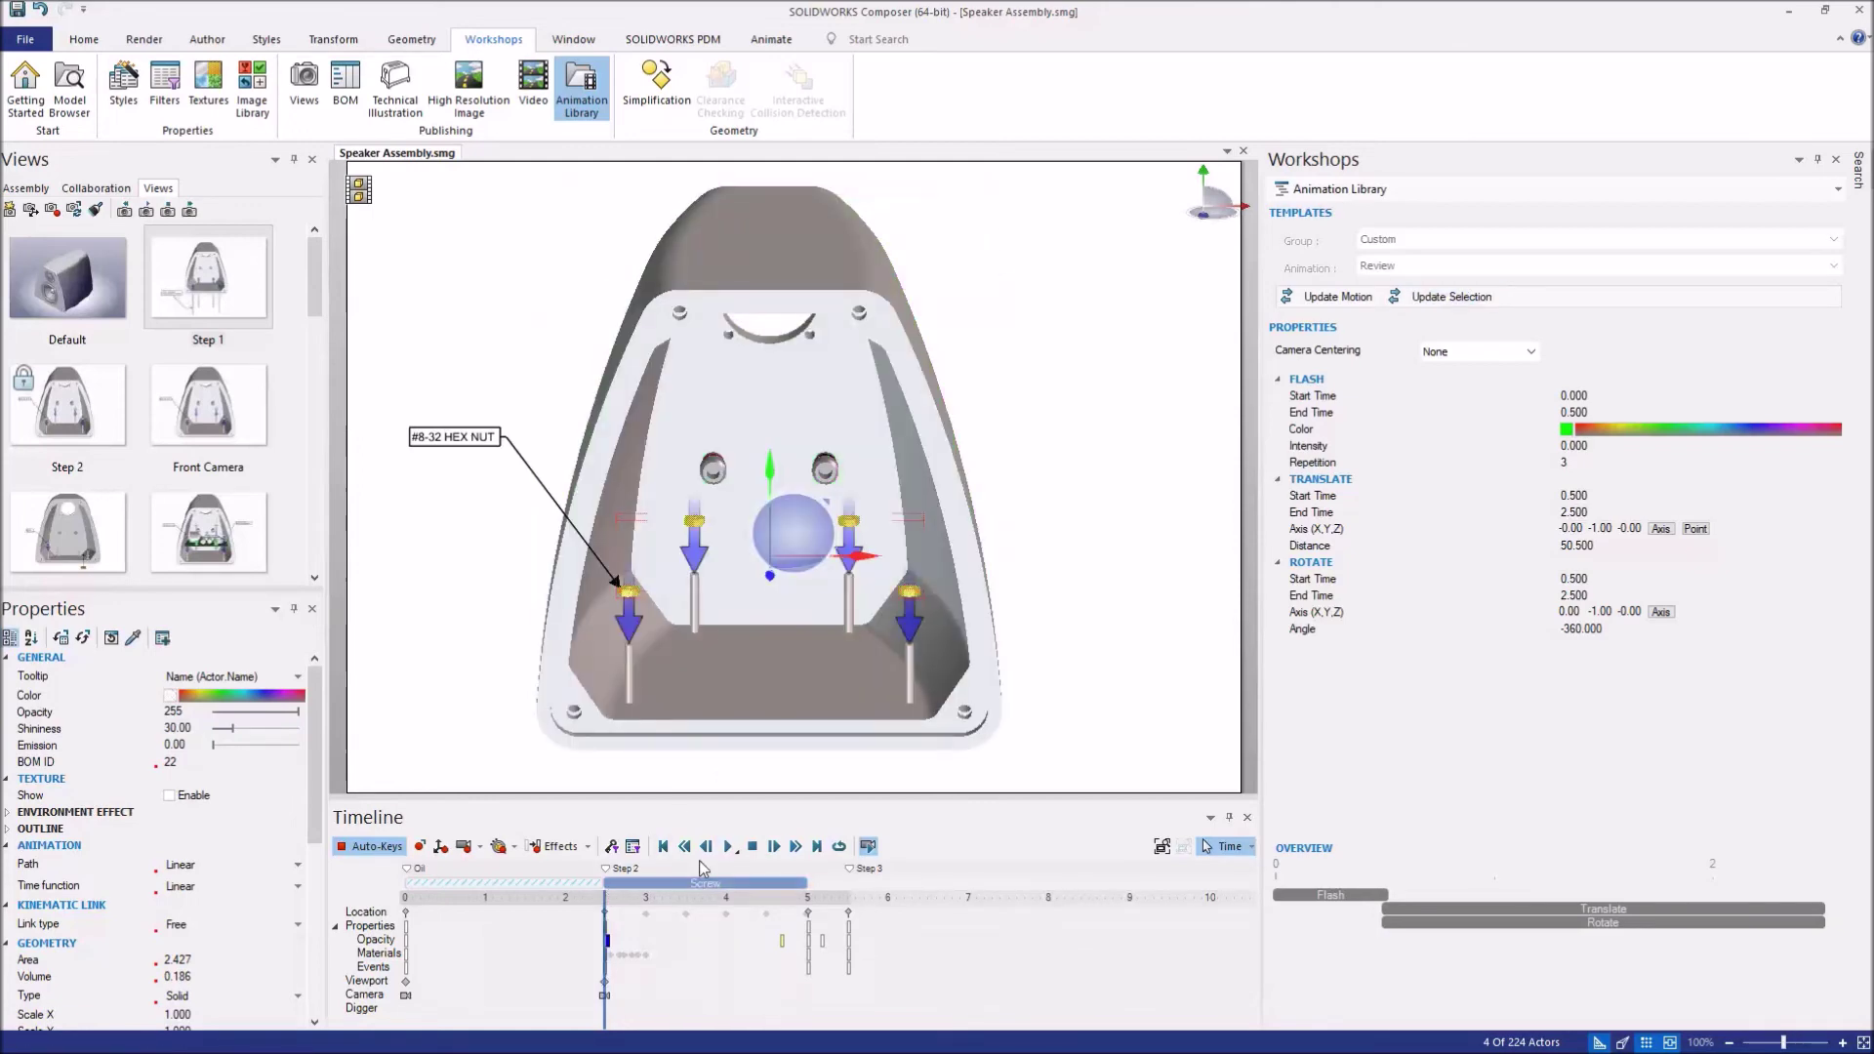
Step: Clear the selection, play the updated Screw animation from Step 2 and collapse the Animation Library workshop
{"action": "left_click", "coordinate": [1063, 712]}
{"action": "left_click", "coordinate": [727, 846]}
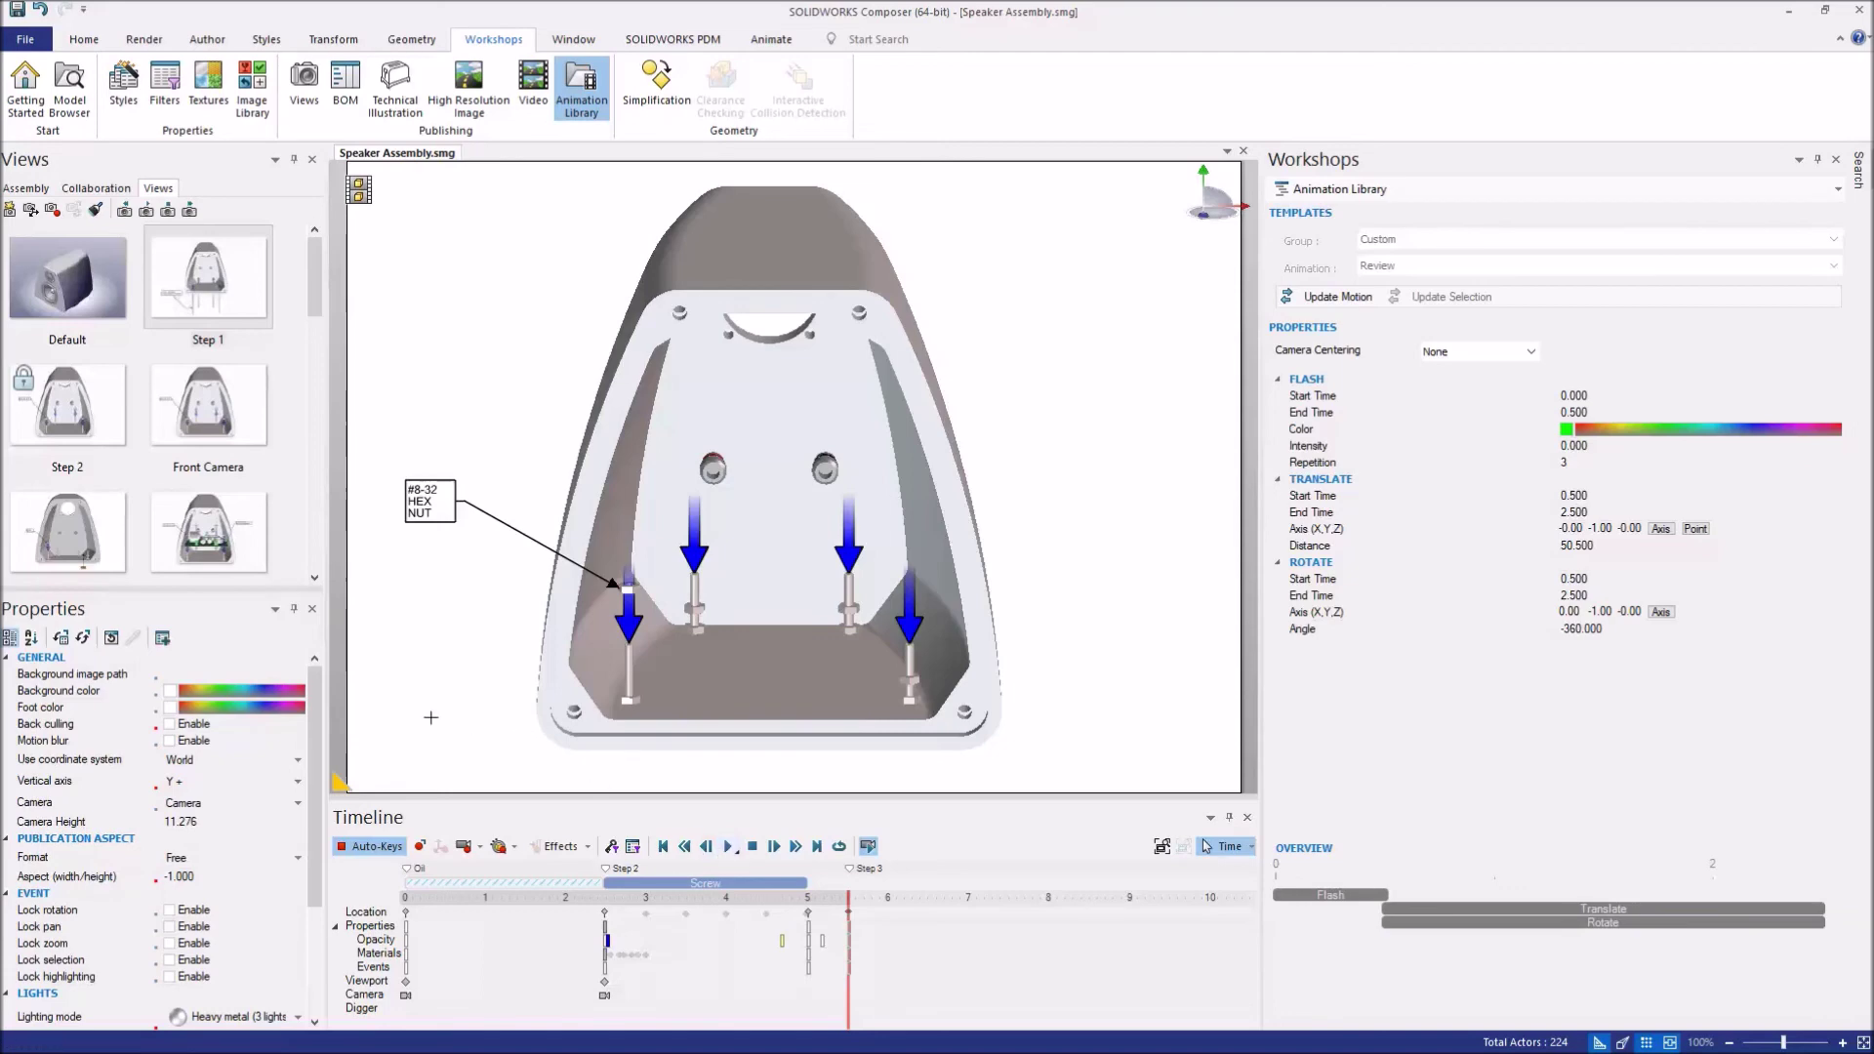
{"action": "left_click", "coordinate": [1819, 160]}
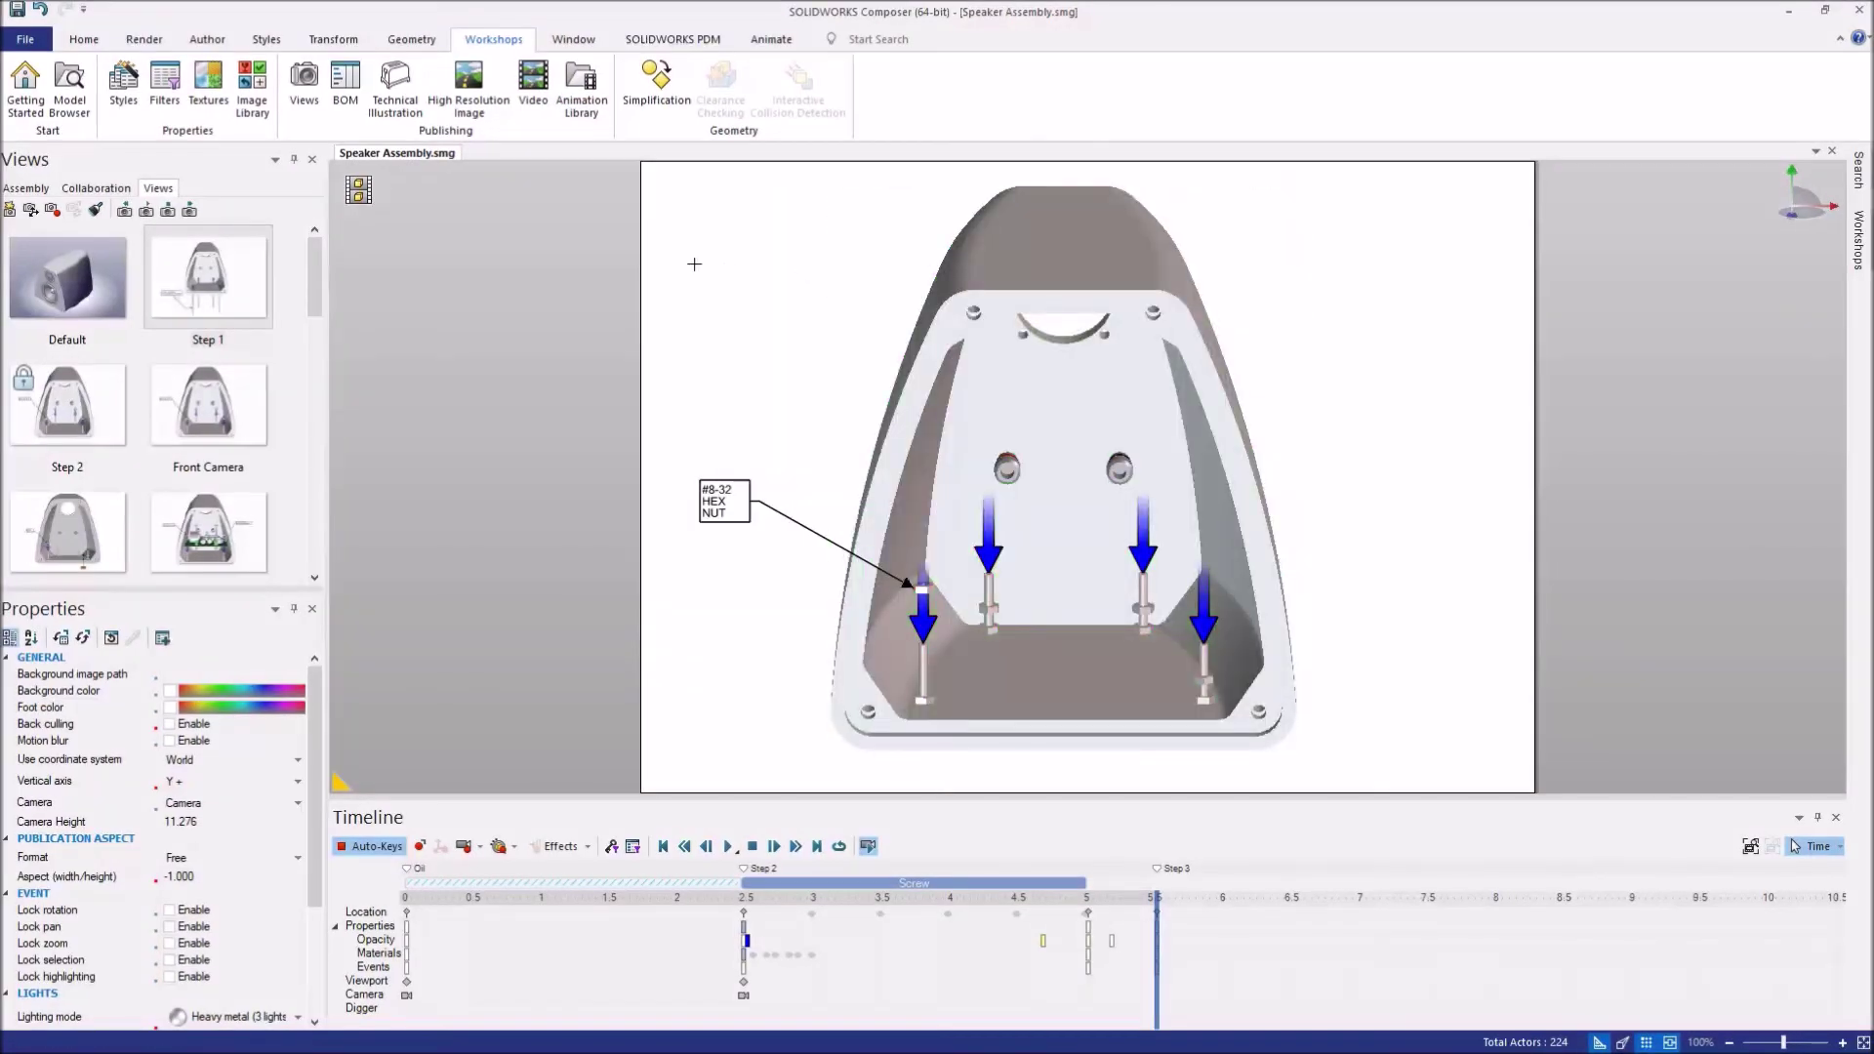
Step: Check out Speaker Assembly.smg from the SOLIDWORKS PDM vault, and view its data card without changing it
{"action": "left_click", "coordinate": [660, 41]}
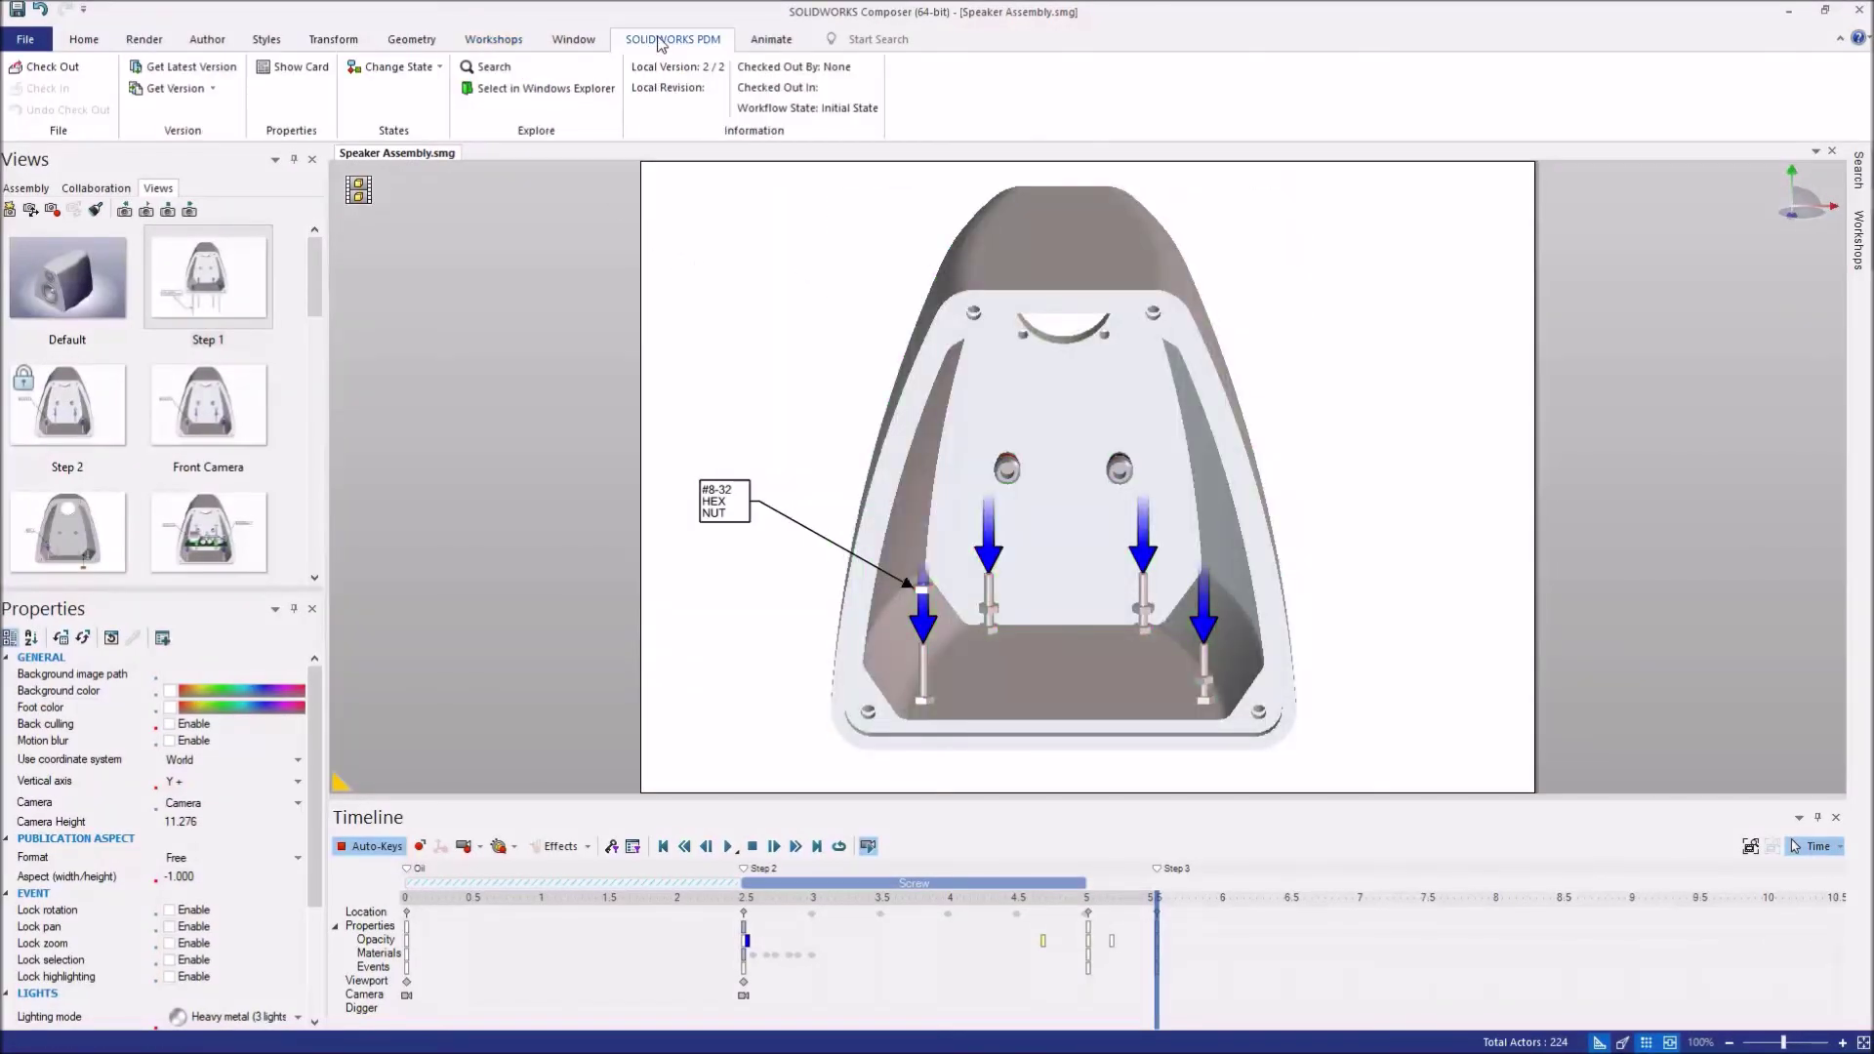
{"action": "left_click", "coordinate": [46, 75]}
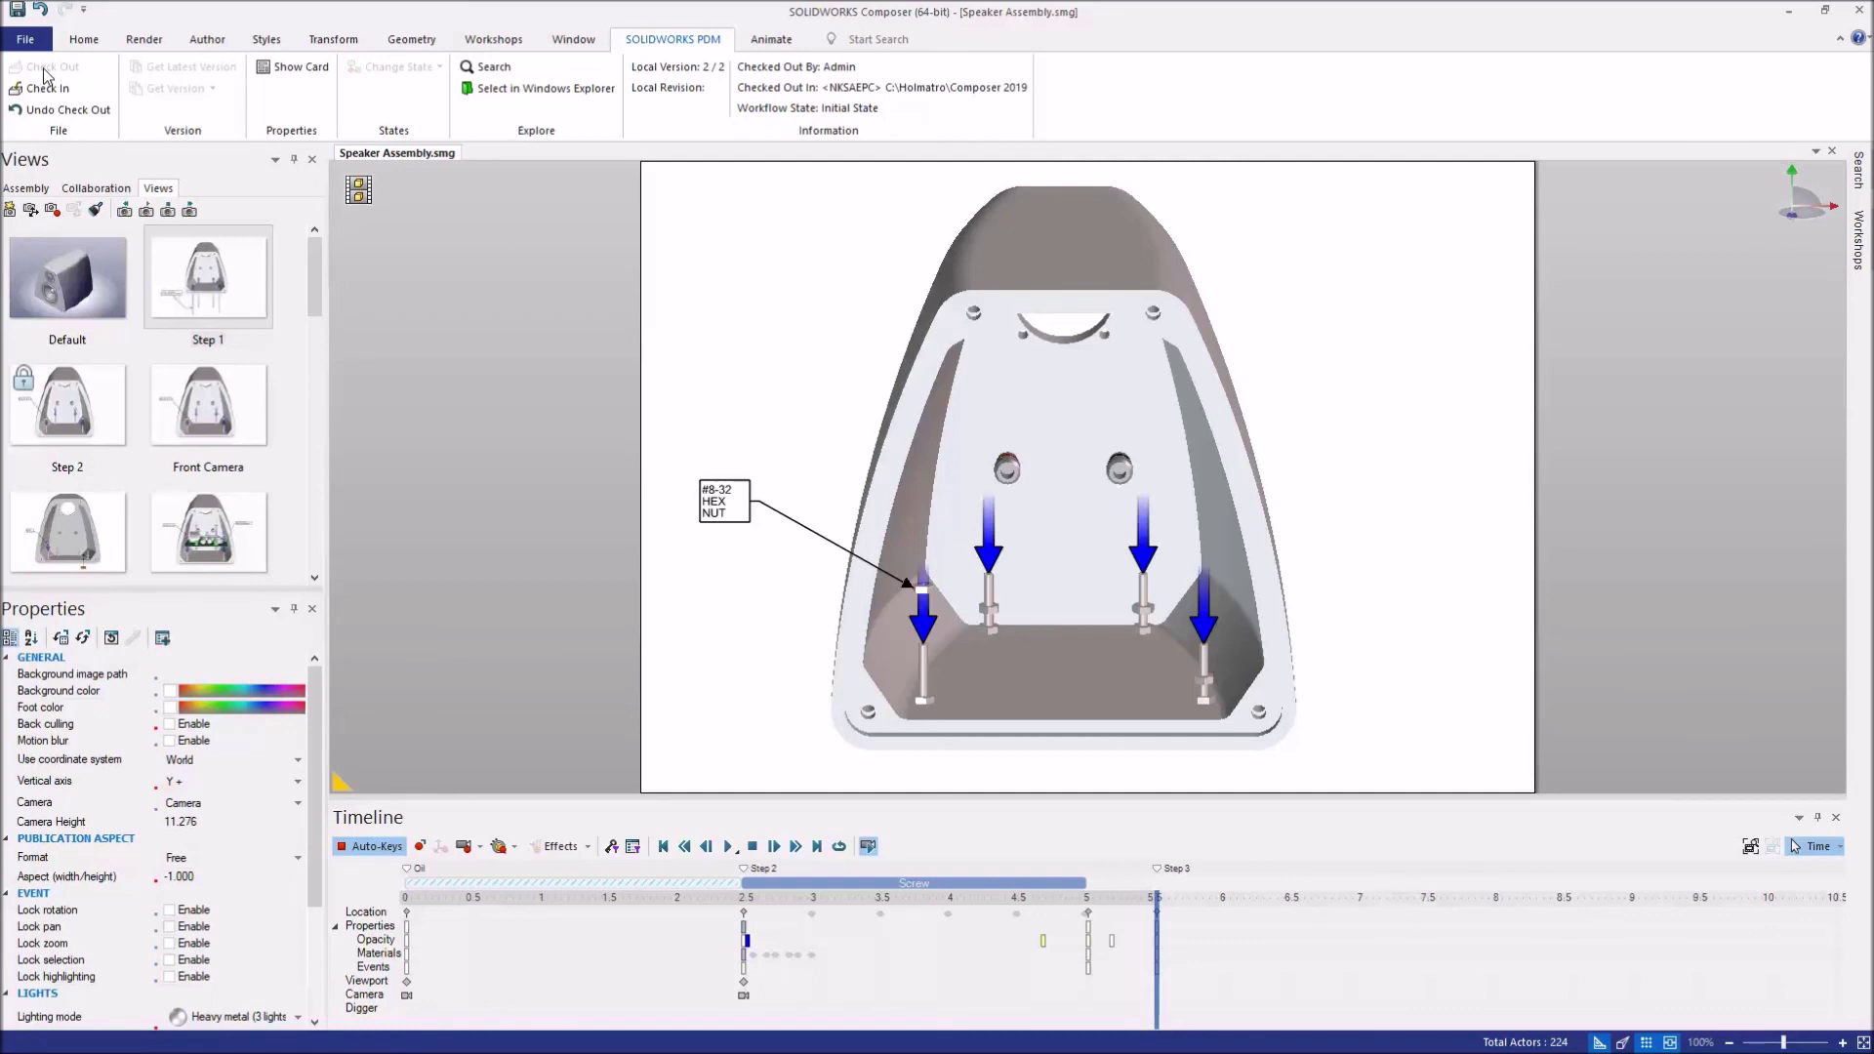
{"action": "left_click", "coordinate": [291, 70]}
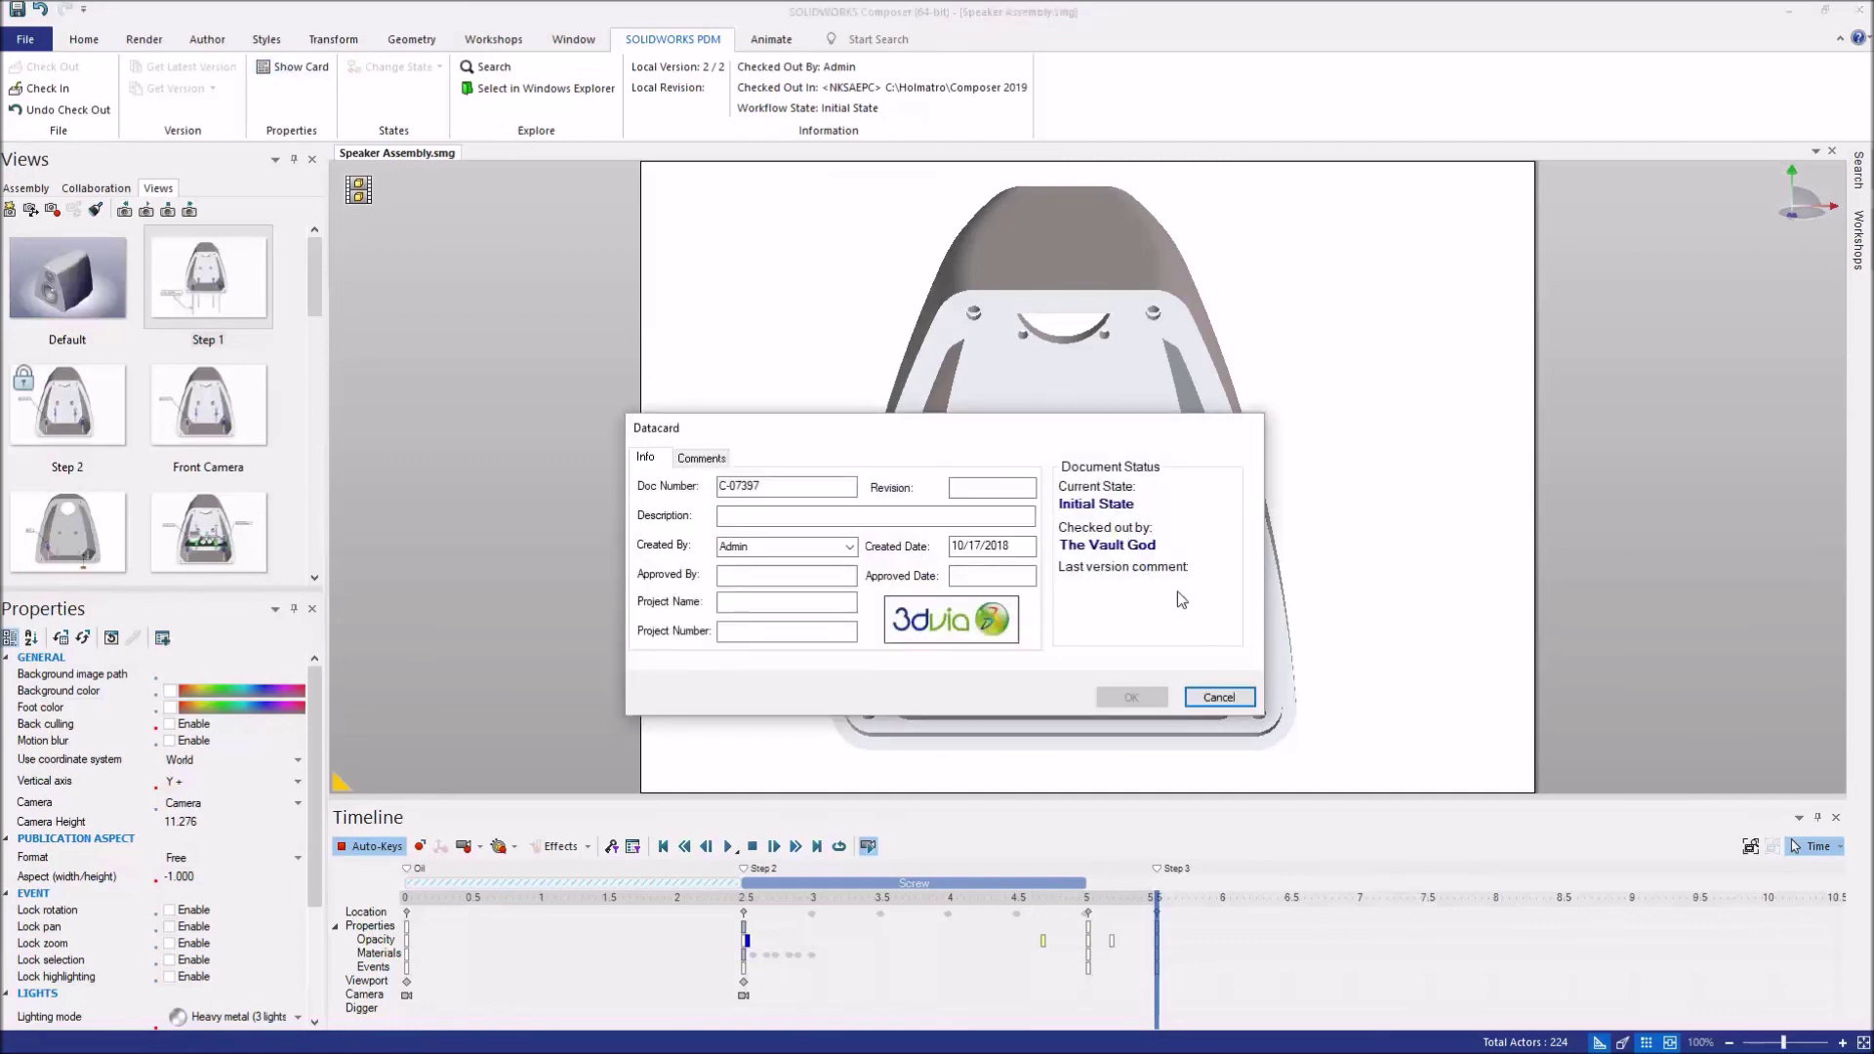
{"action": "left_click", "coordinate": [1232, 696]}
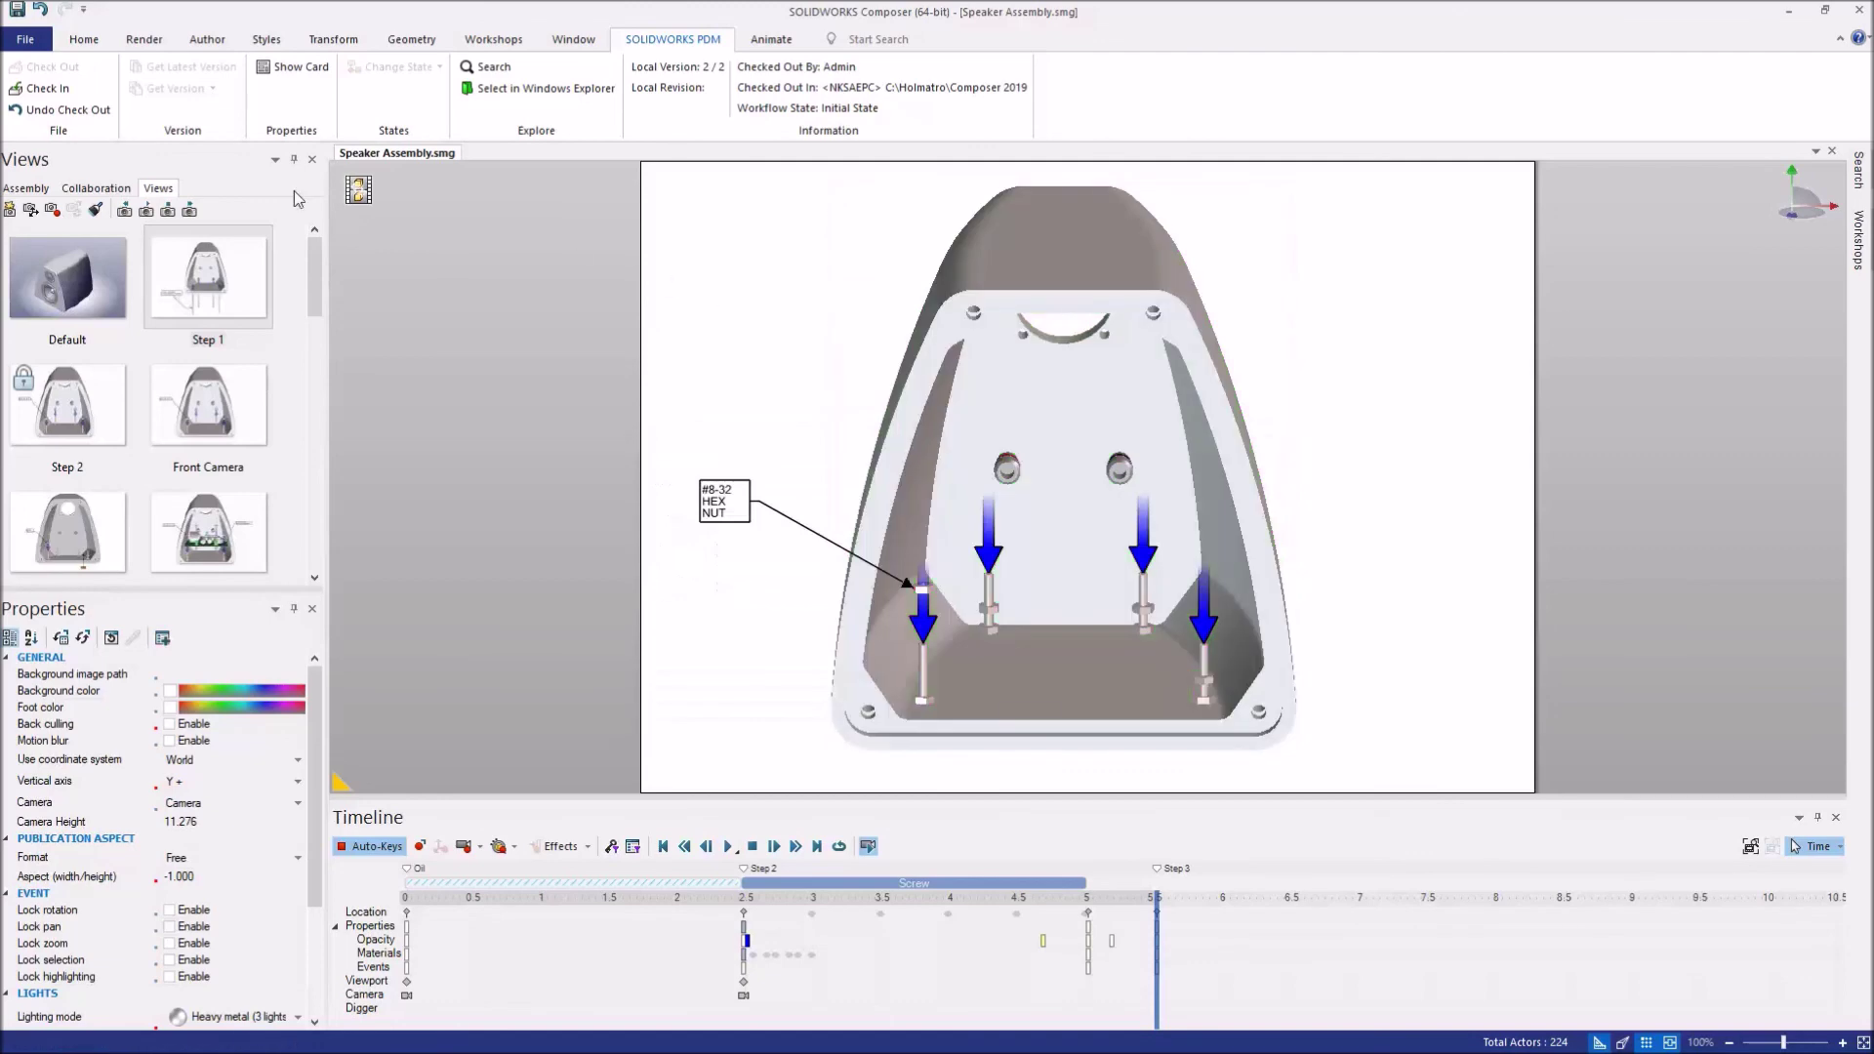
Step: Check Speaker Assembly.smg in to the PDM vault with the comment "Fixed Animation"
{"action": "left_click", "coordinate": [43, 87]}
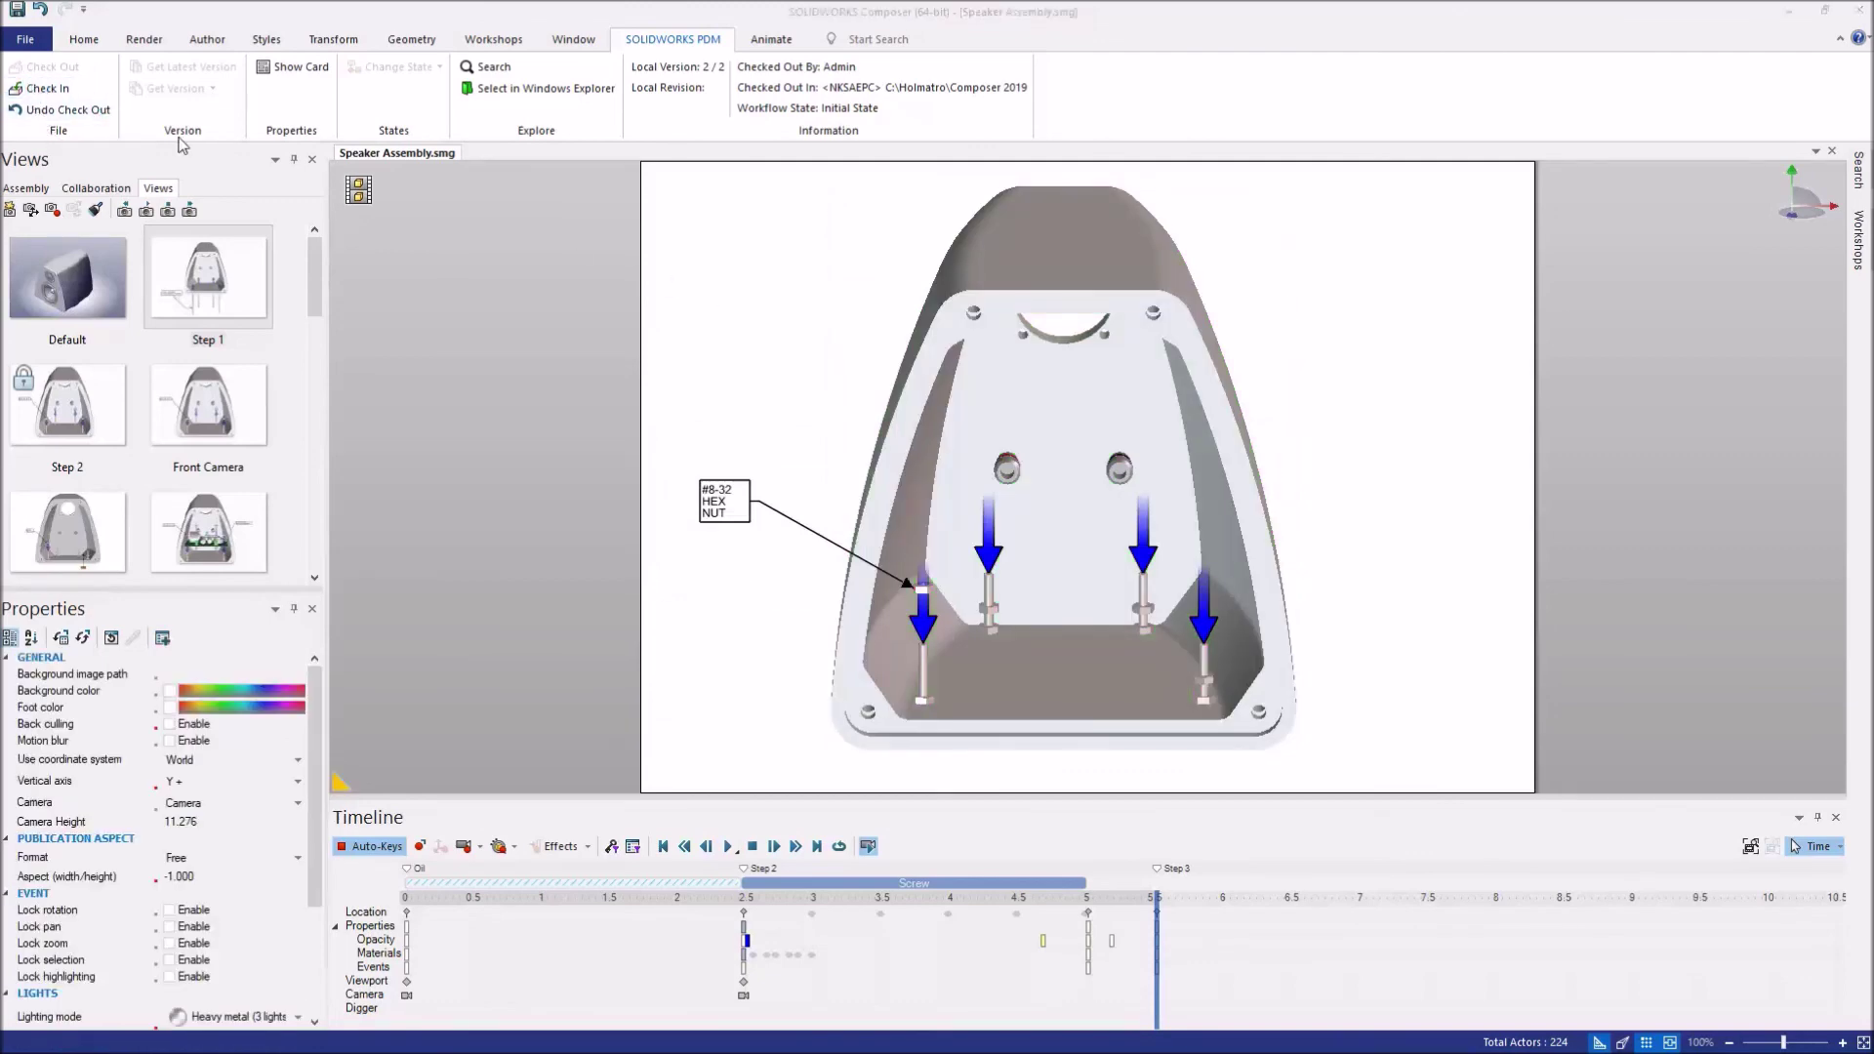
{"action": "type", "text": "Fixed Animation"}
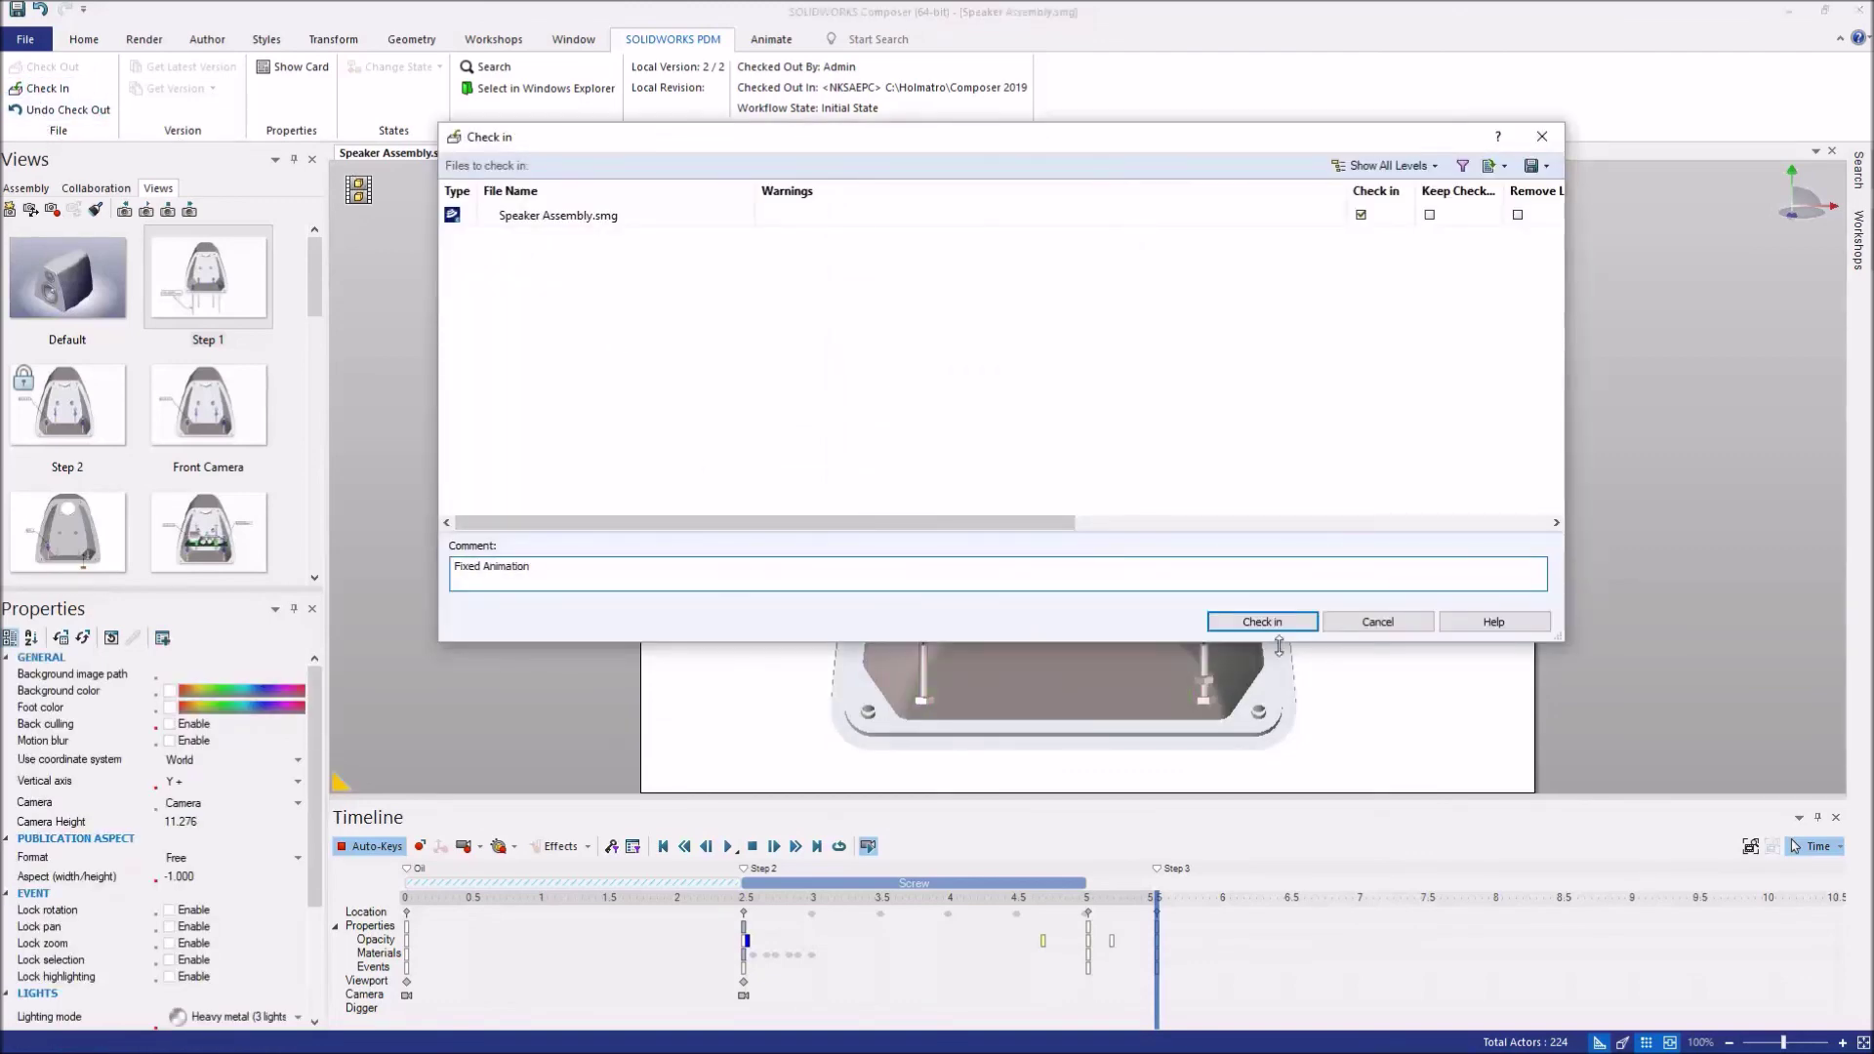
{"action": "left_click", "coordinate": [1268, 623]}
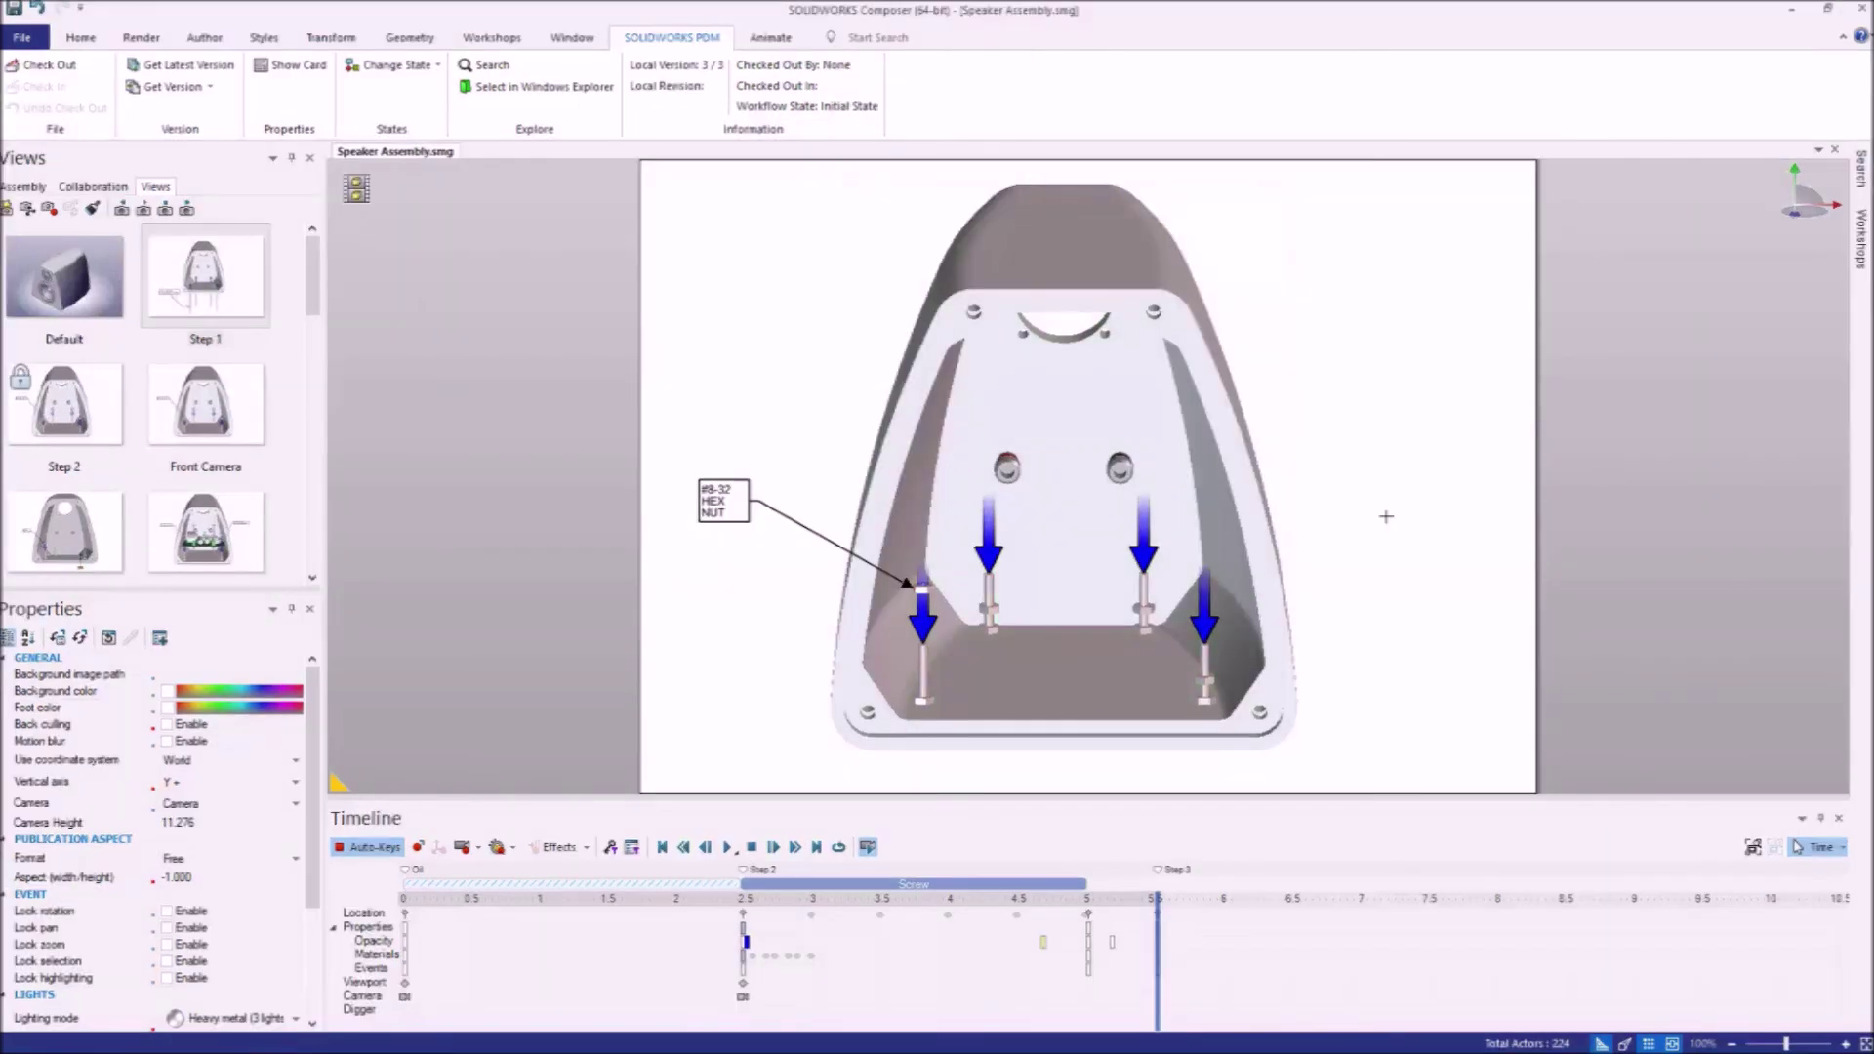